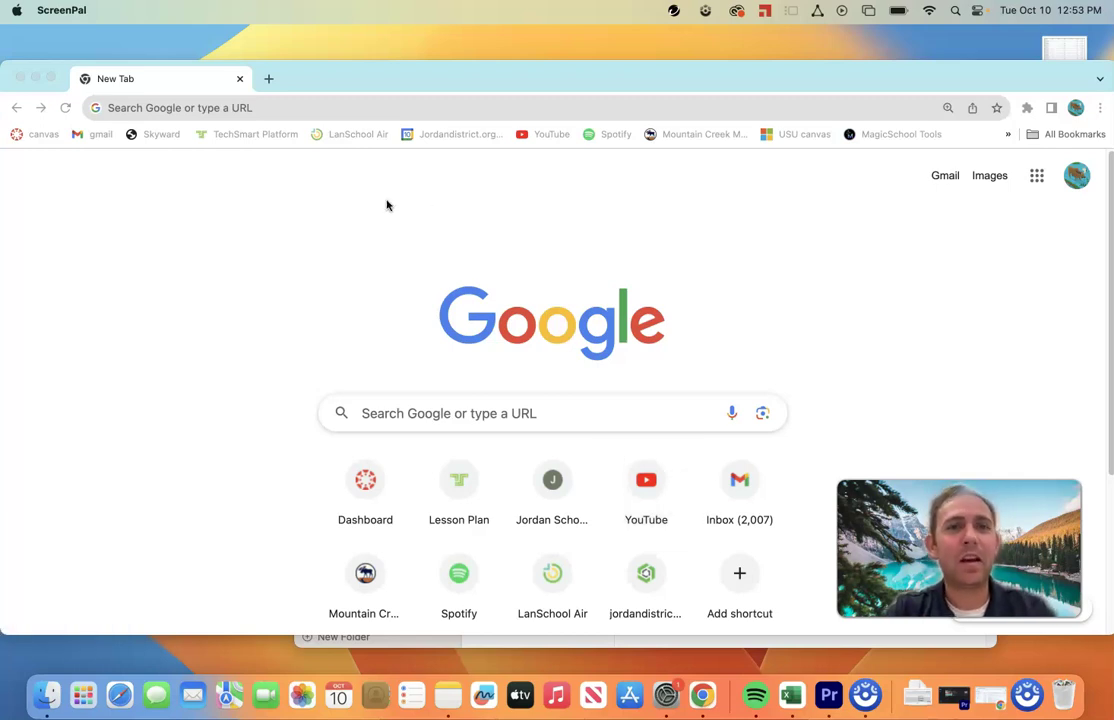
Go to the jordandistrict.onshape.com site in Chrome
{"action": "left_click", "coordinate": [350, 79]}
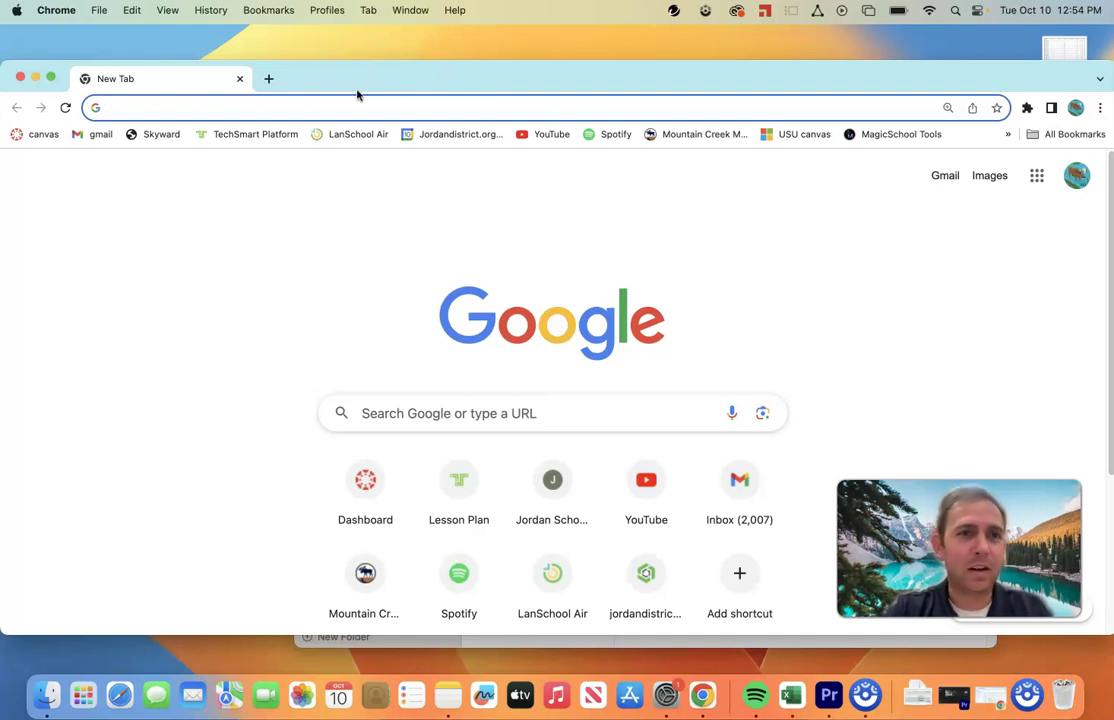
{"action": "left_click", "coordinate": [319, 112]}
{"action": "type", "text": "jordandis"}
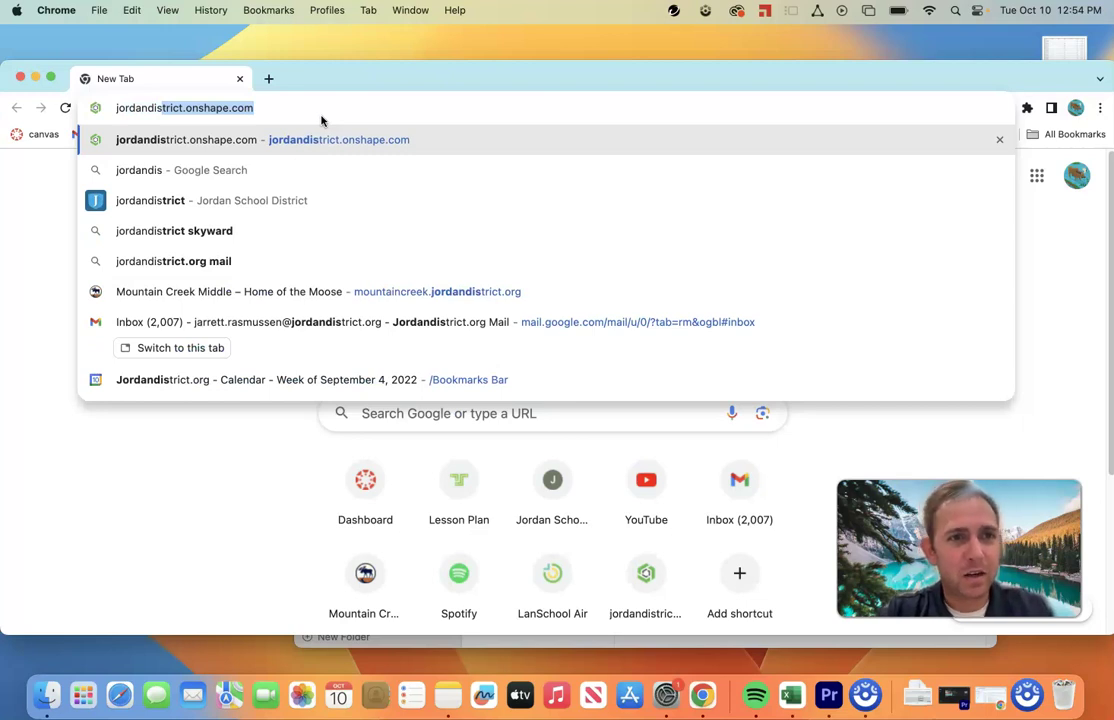
{"action": "key", "text": "Return"}
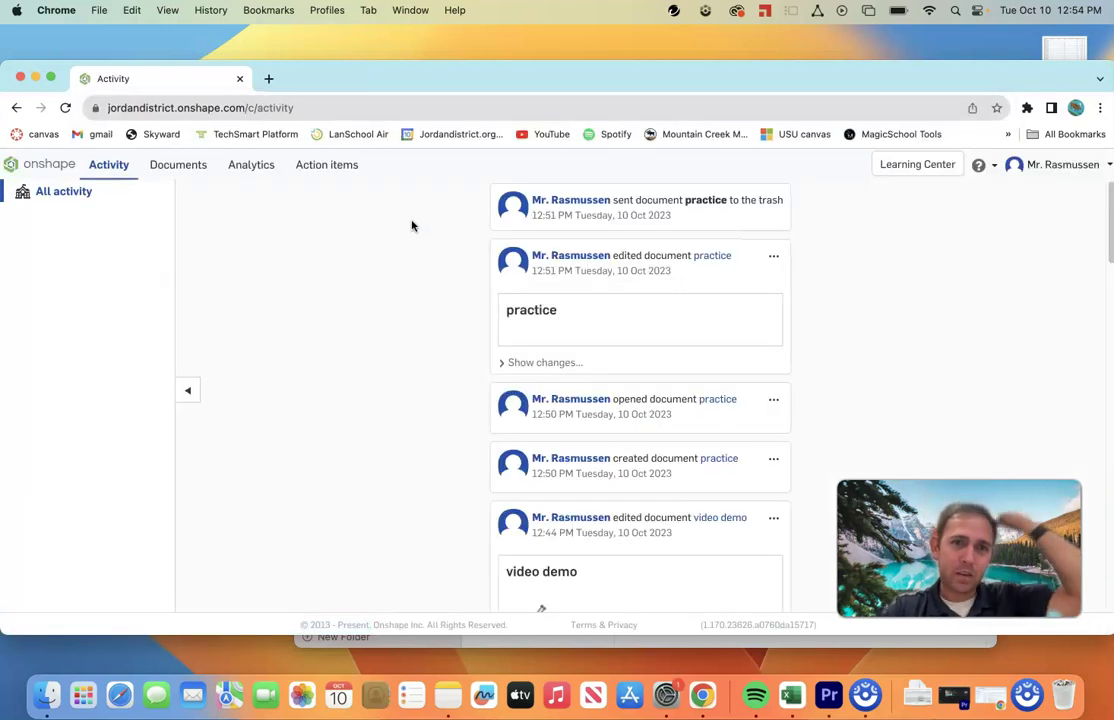
Open the Documents page and scroll through the existing documents
{"action": "left_click", "coordinate": [182, 166]}
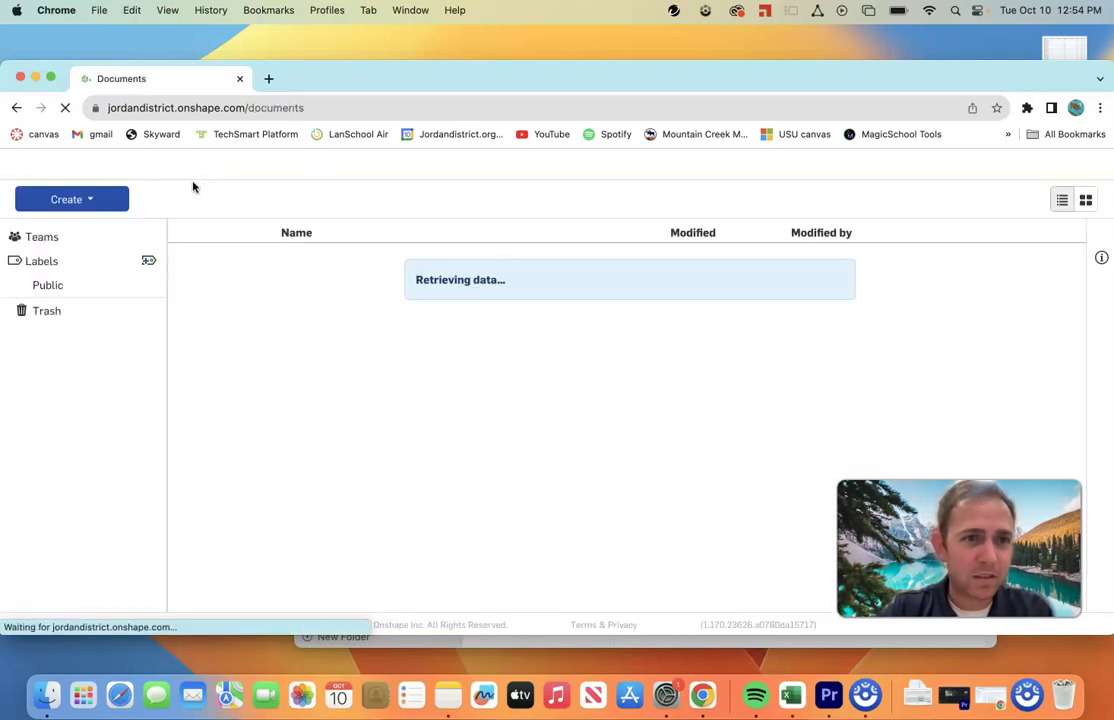
{"action": "scroll", "coordinate": [440, 480], "scroll_direction": "down", "scroll_amount": 5}
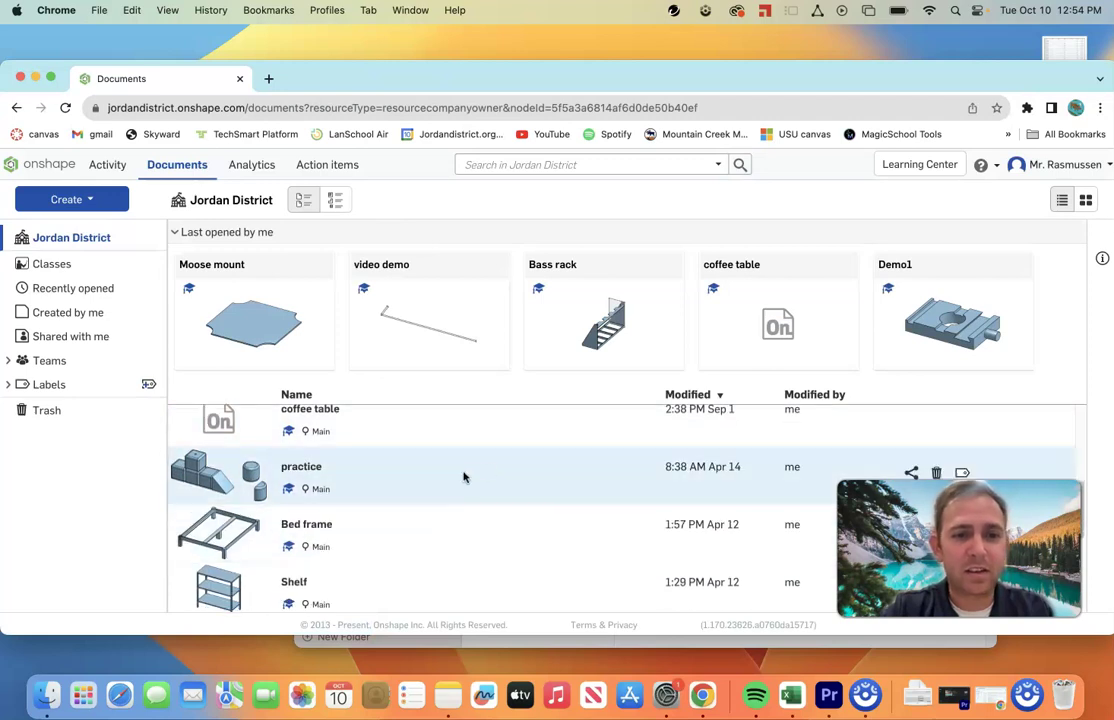
{"action": "scroll", "coordinate": [420, 465], "scroll_direction": "down", "scroll_amount": 2}
{"action": "scroll", "coordinate": [328, 483], "scroll_direction": "up", "scroll_amount": 6}
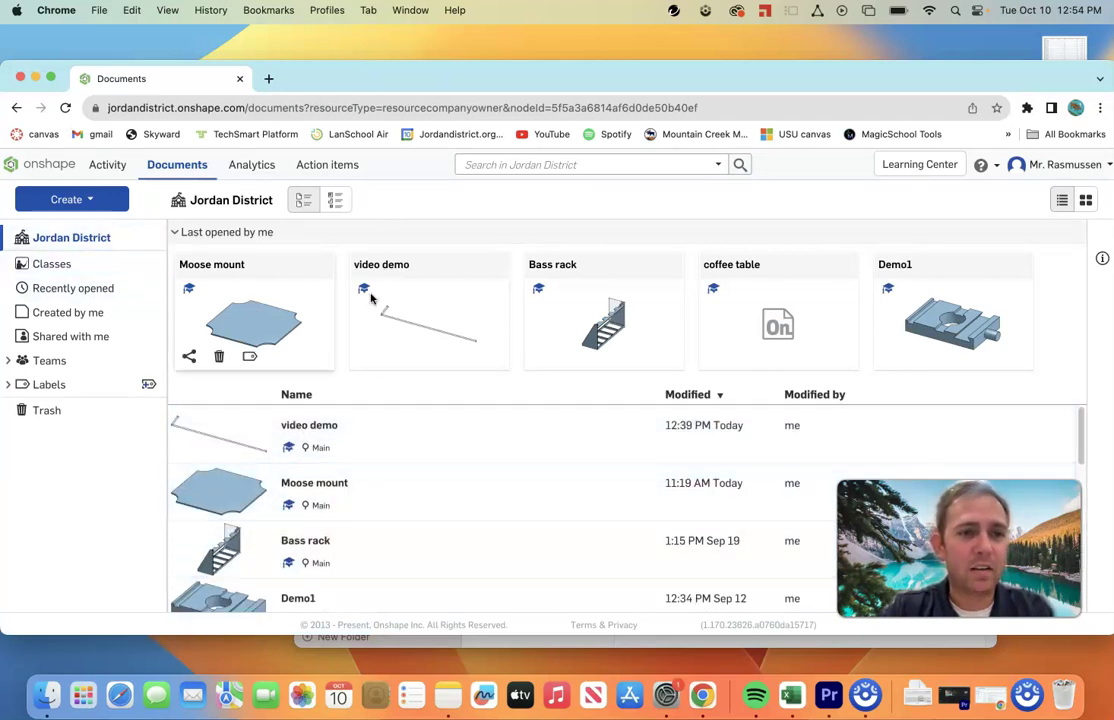
Create a new Onshape document named Video_demo_JRas
{"action": "left_click", "coordinate": [96, 201]}
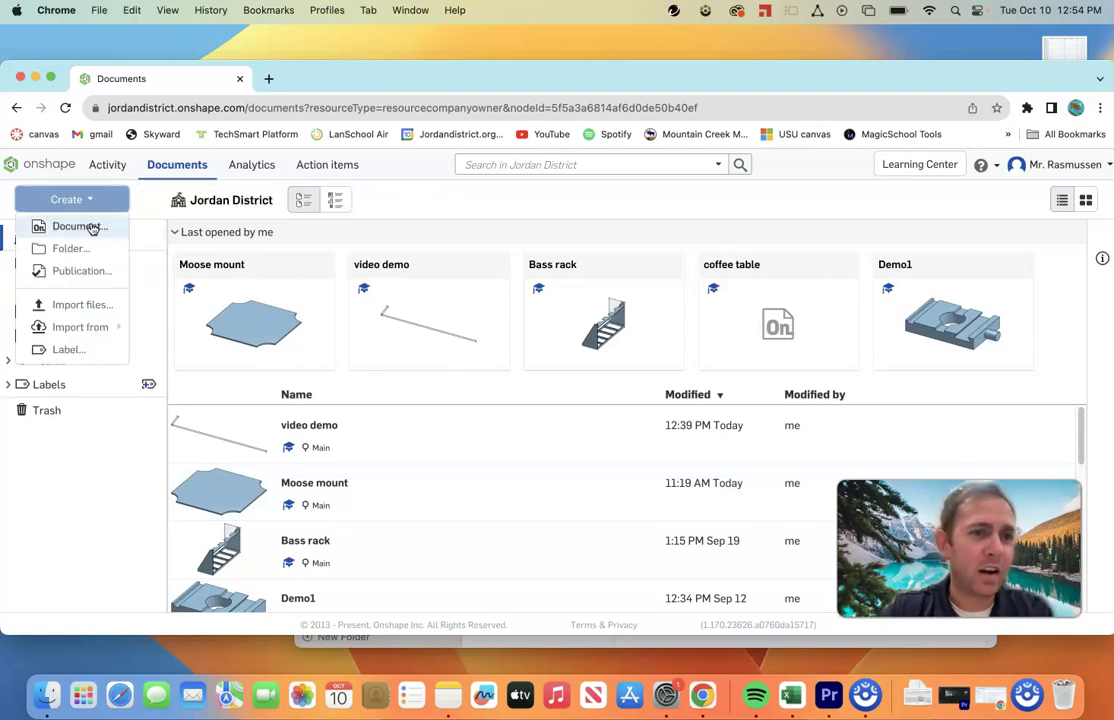
{"action": "left_click", "coordinate": [90, 227]}
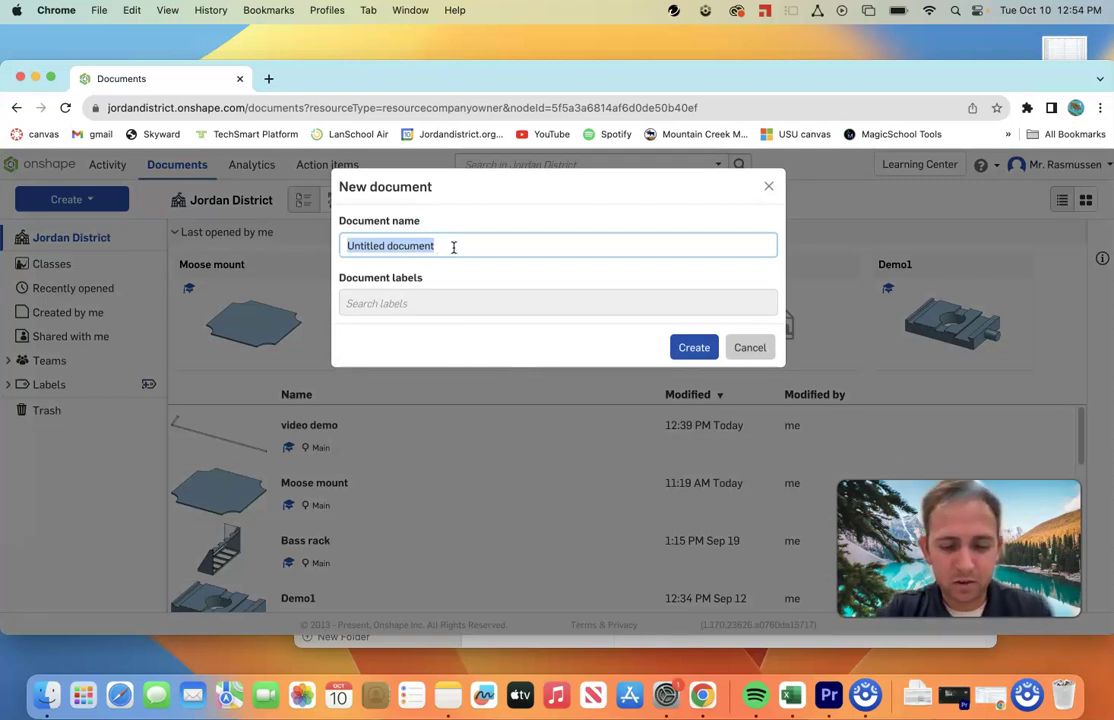
{"action": "type", "text": "Video_demo_"}
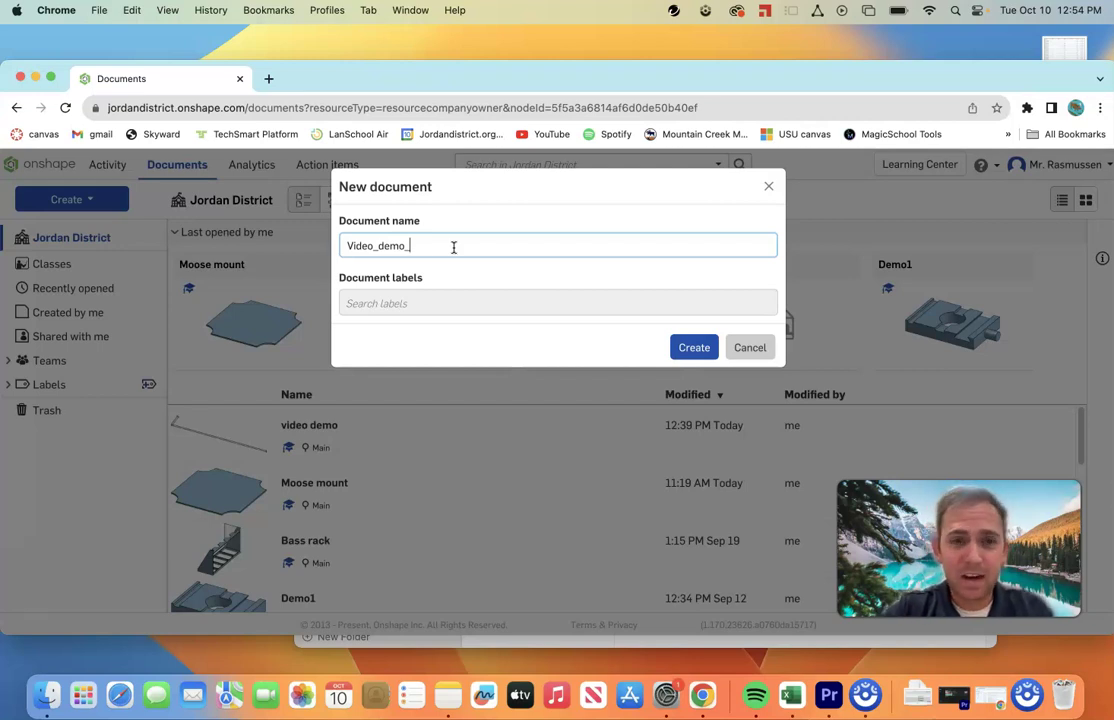
{"action": "type", "text": "JRas"}
{"action": "key", "text": "Return"}
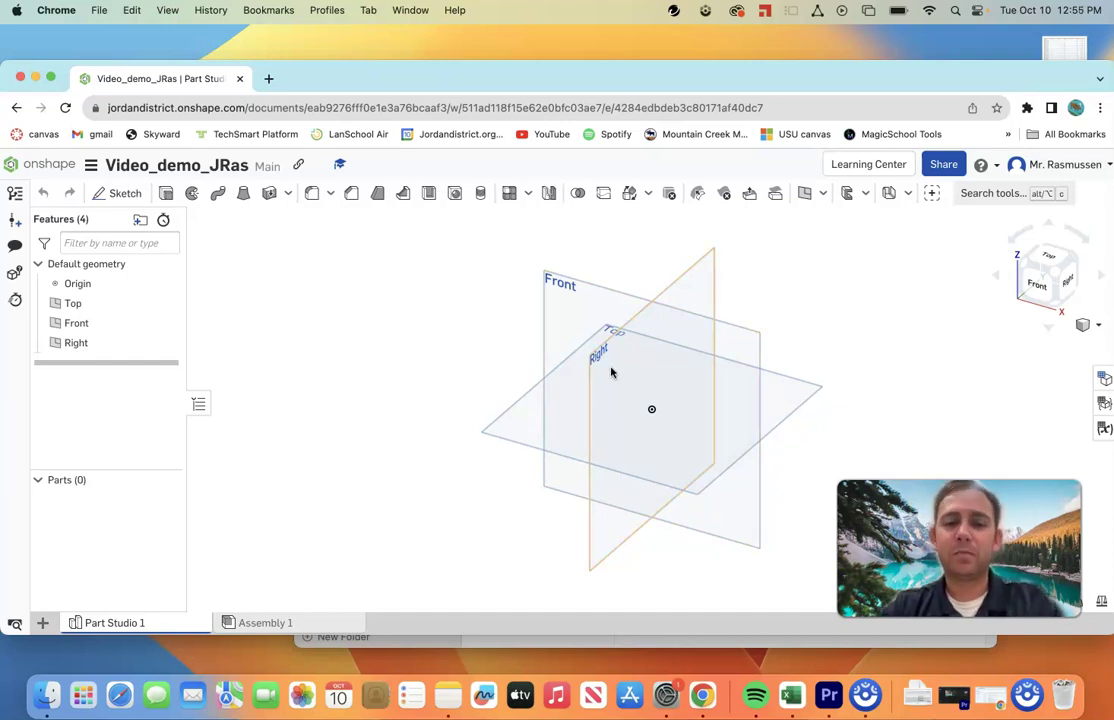
{"action": "scroll", "coordinate": [619, 385], "scroll_direction": "down", "scroll_amount": 3}
{"action": "scroll", "coordinate": [637, 385], "scroll_direction": "up", "scroll_amount": 4}
{"action": "scroll", "coordinate": [636, 383], "scroll_direction": "down", "scroll_amount": 5}
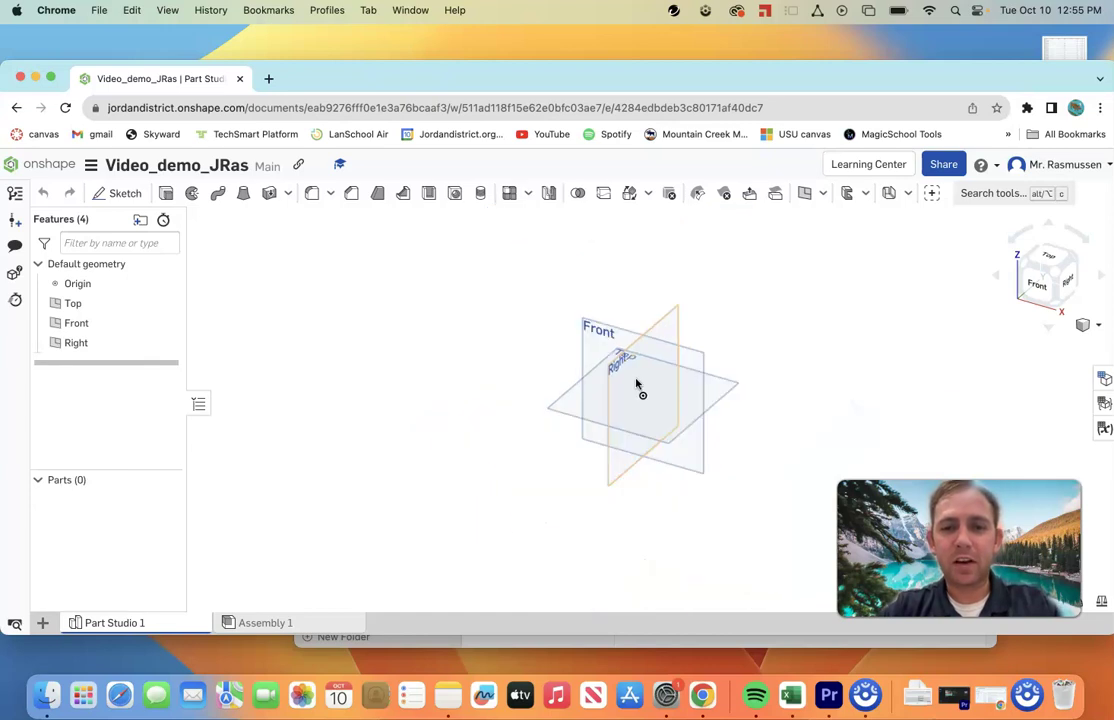
{"action": "scroll", "coordinate": [638, 388], "scroll_direction": "up", "scroll_amount": 5}
{"action": "scroll", "coordinate": [642, 385], "scroll_direction": "down", "scroll_amount": 4}
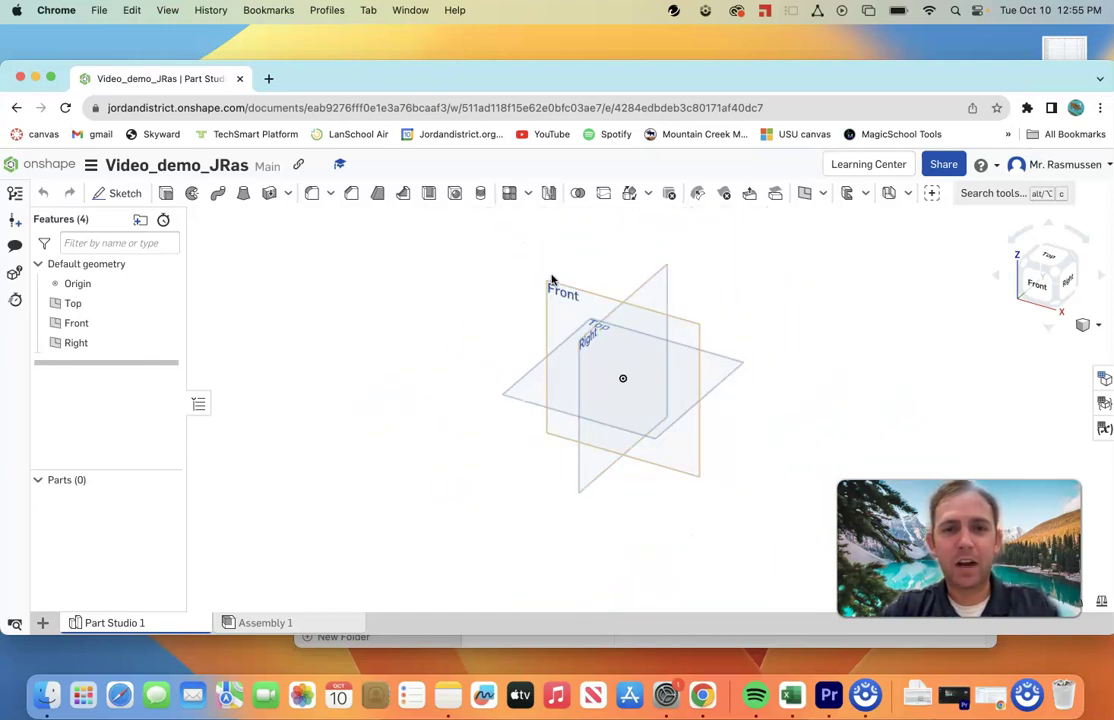
{"action": "scroll", "coordinate": [545, 276], "scroll_direction": "up", "scroll_amount": 6}
{"action": "scroll", "coordinate": [530, 288], "scroll_direction": "down", "scroll_amount": 5}
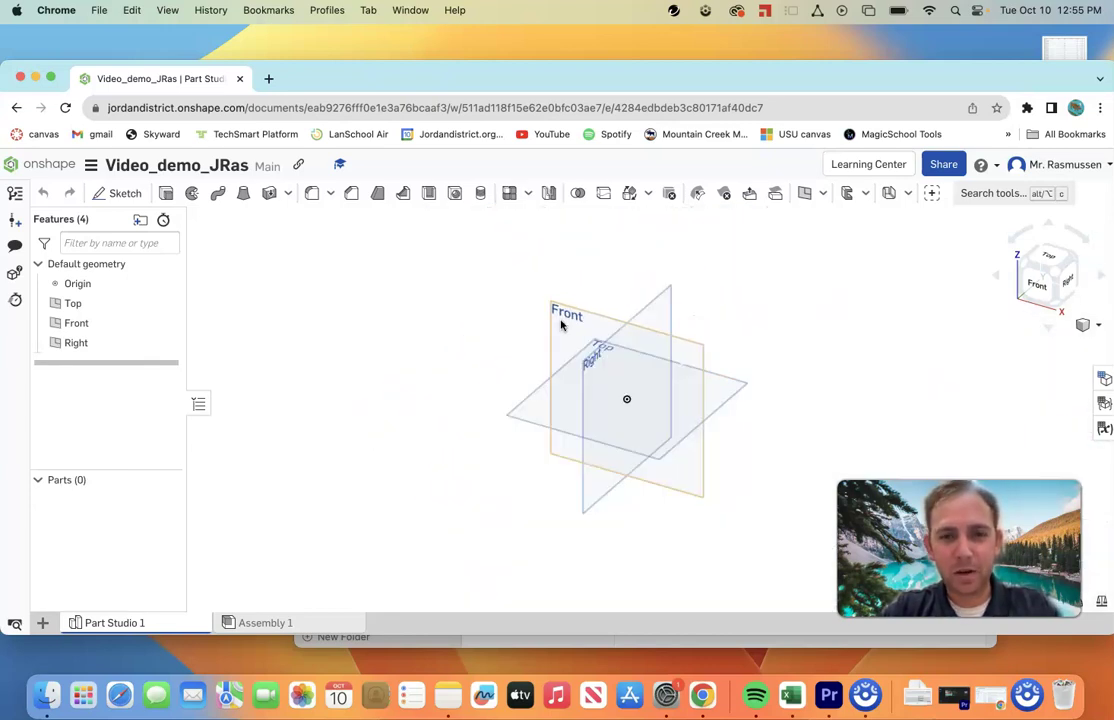
{"action": "scroll", "coordinate": [634, 400], "scroll_direction": "up", "scroll_amount": 6}
{"action": "scroll", "coordinate": [592, 385], "scroll_direction": "down", "scroll_amount": 3}
{"action": "scroll", "coordinate": [597, 386], "scroll_direction": "up", "scroll_amount": 3}
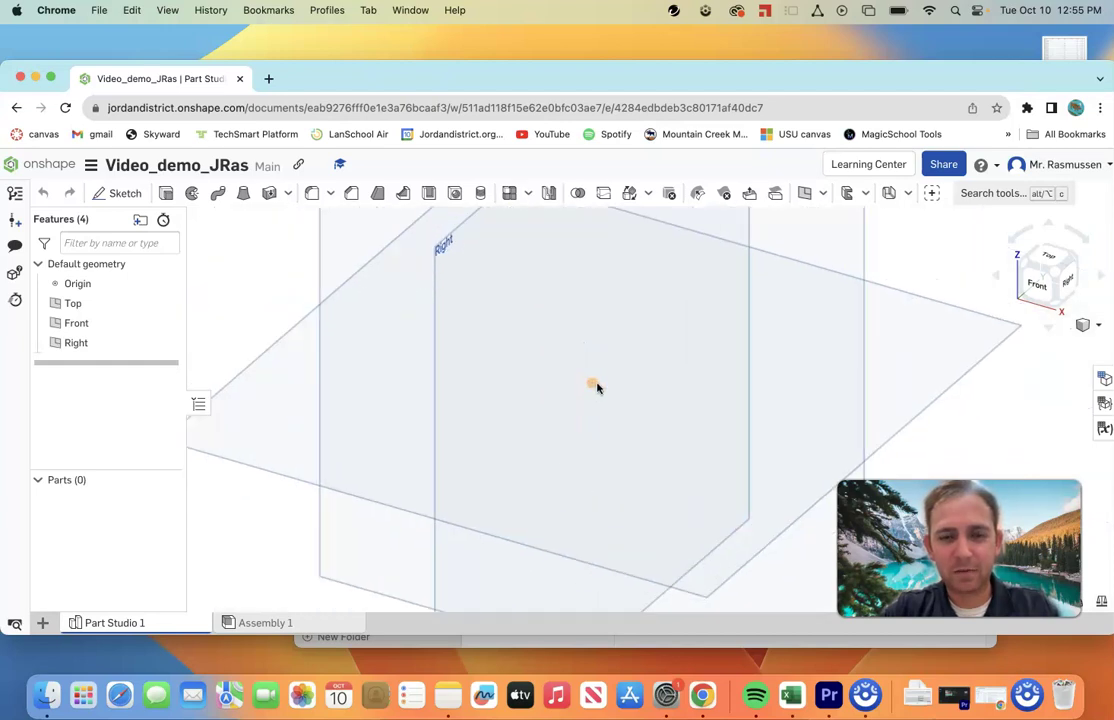
{"action": "scroll", "coordinate": [592, 387], "scroll_direction": "up", "scroll_amount": 3}
{"action": "scroll", "coordinate": [590, 385], "scroll_direction": "down", "scroll_amount": 6}
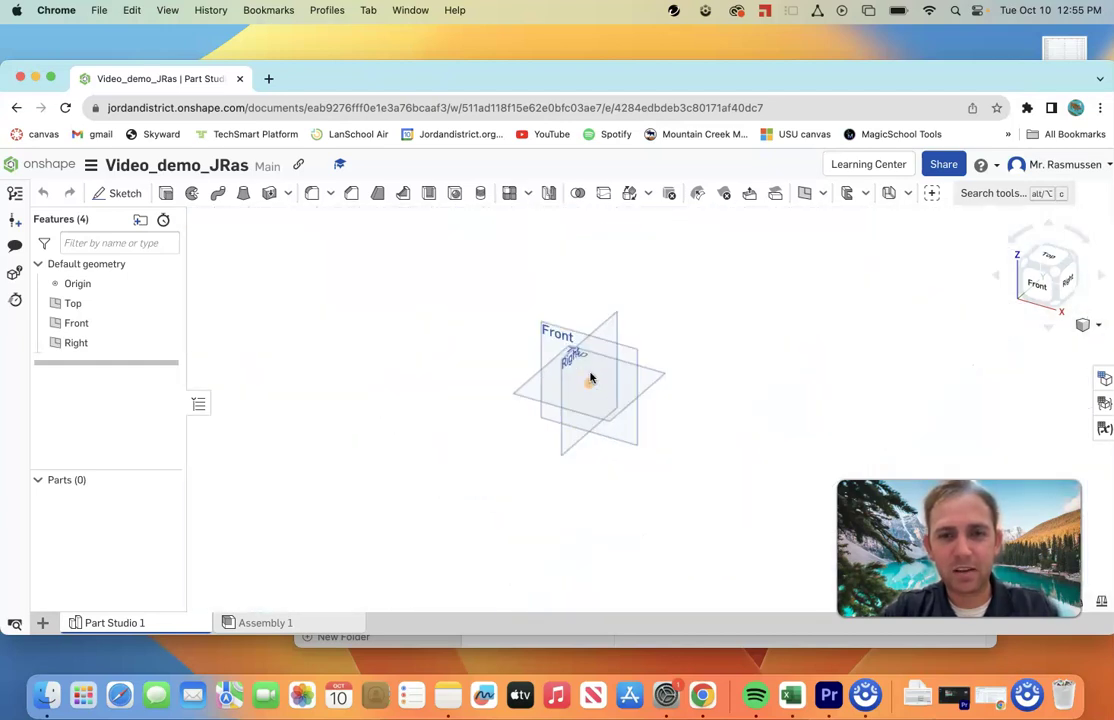
{"action": "scroll", "coordinate": [589, 380], "scroll_direction": "up", "scroll_amount": 3}
{"action": "scroll", "coordinate": [598, 372], "scroll_direction": "down", "scroll_amount": 3}
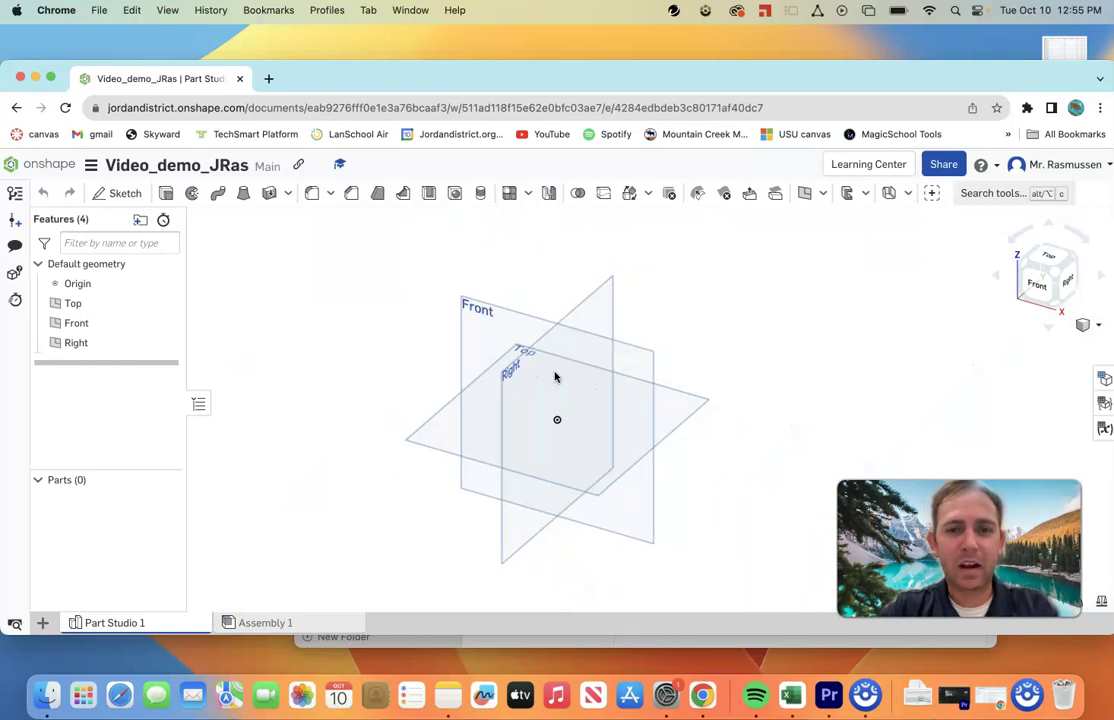
{"action": "scroll", "coordinate": [533, 358], "scroll_direction": "up", "scroll_amount": 3}
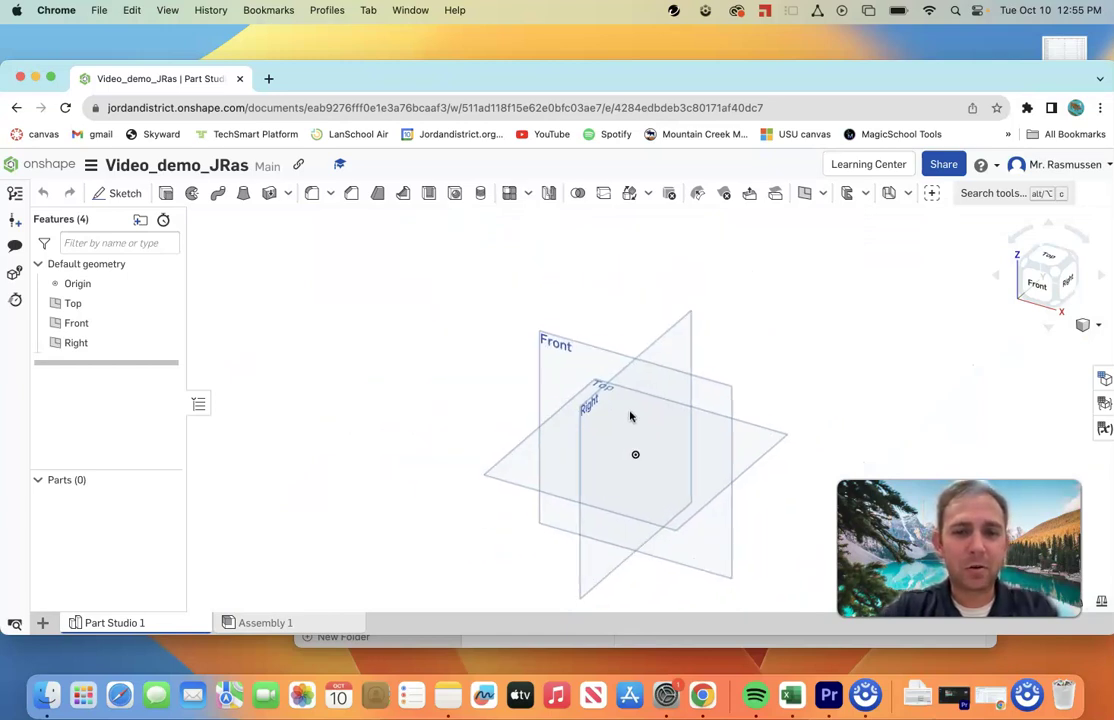
{"action": "middle_click_drag", "start_coordinate": [680, 481], "coordinate": [680, 403]}
{"action": "right_click_drag", "start_coordinate": [558, 353], "coordinate": [610, 320]}
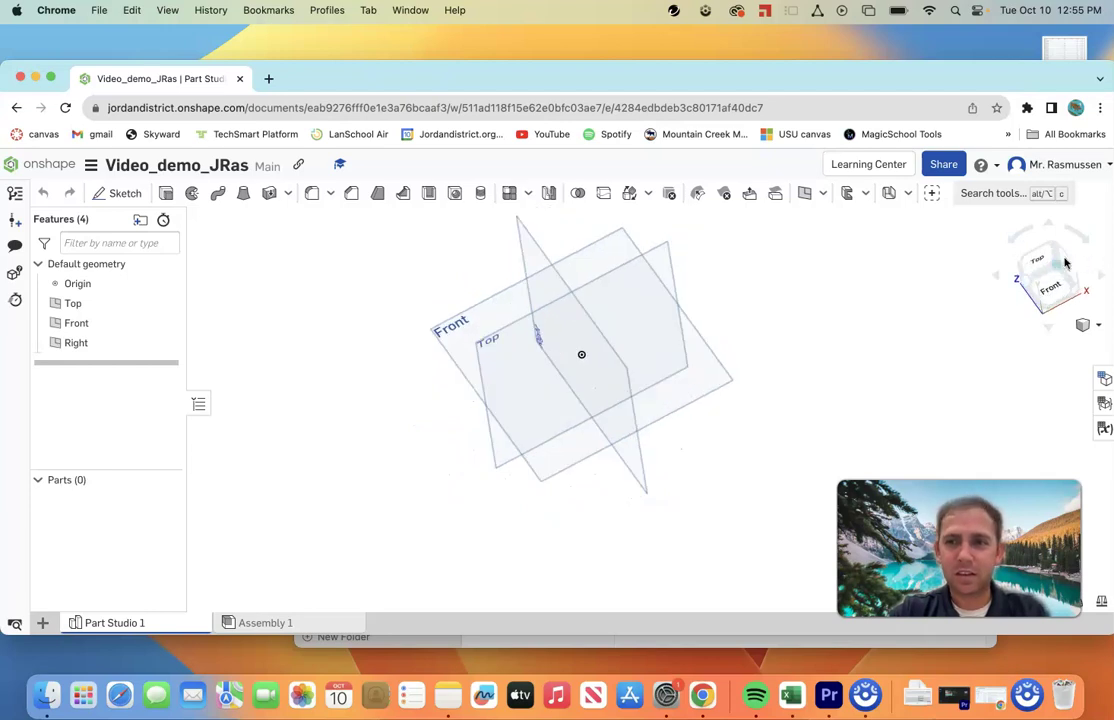
{"action": "right_click_drag", "start_coordinate": [855, 268], "coordinate": [1023, 272]}
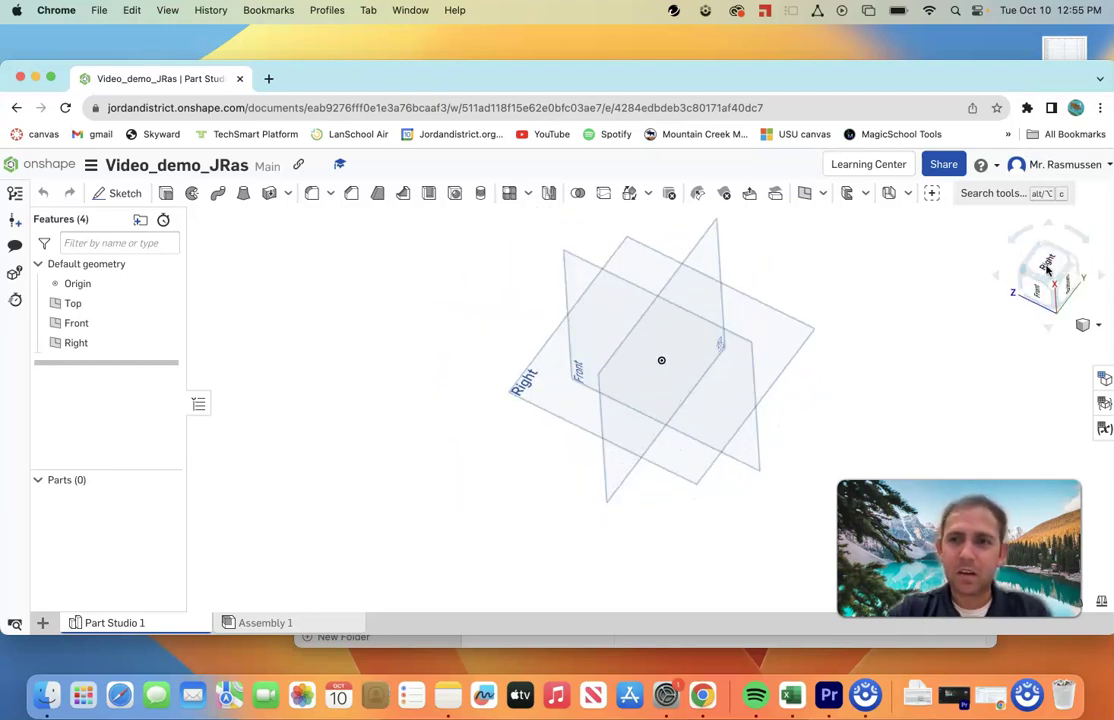
{"action": "left_click", "coordinate": [1055, 268]}
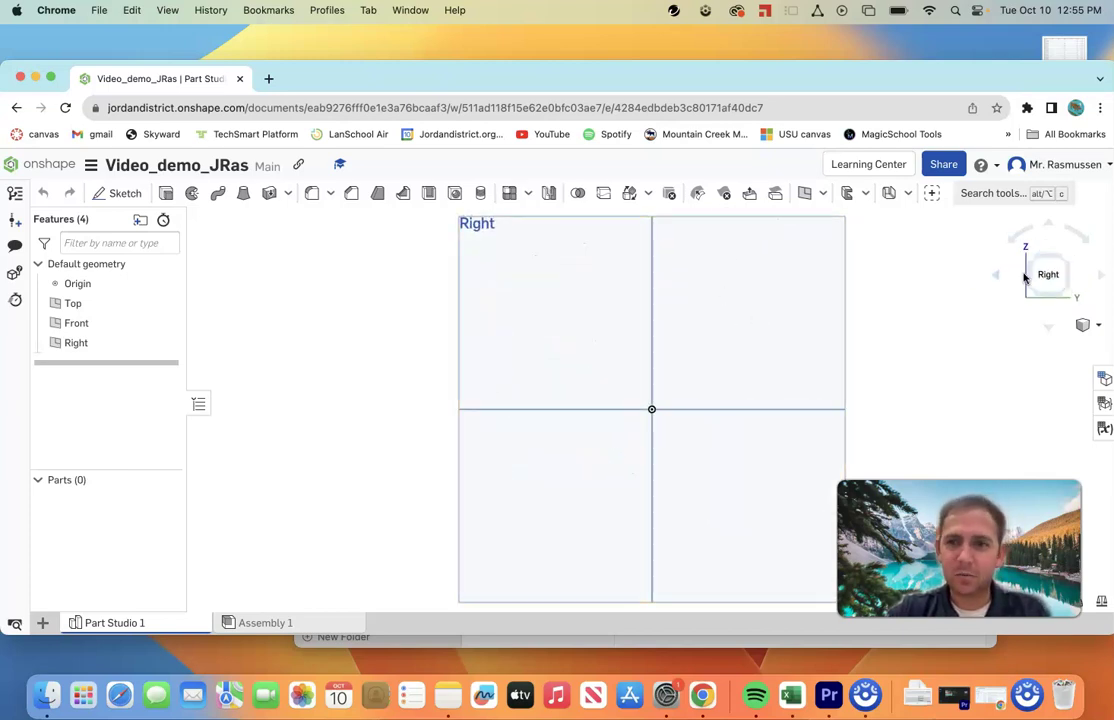
{"action": "right_click_drag", "start_coordinate": [706, 276], "coordinate": [915, 281]}
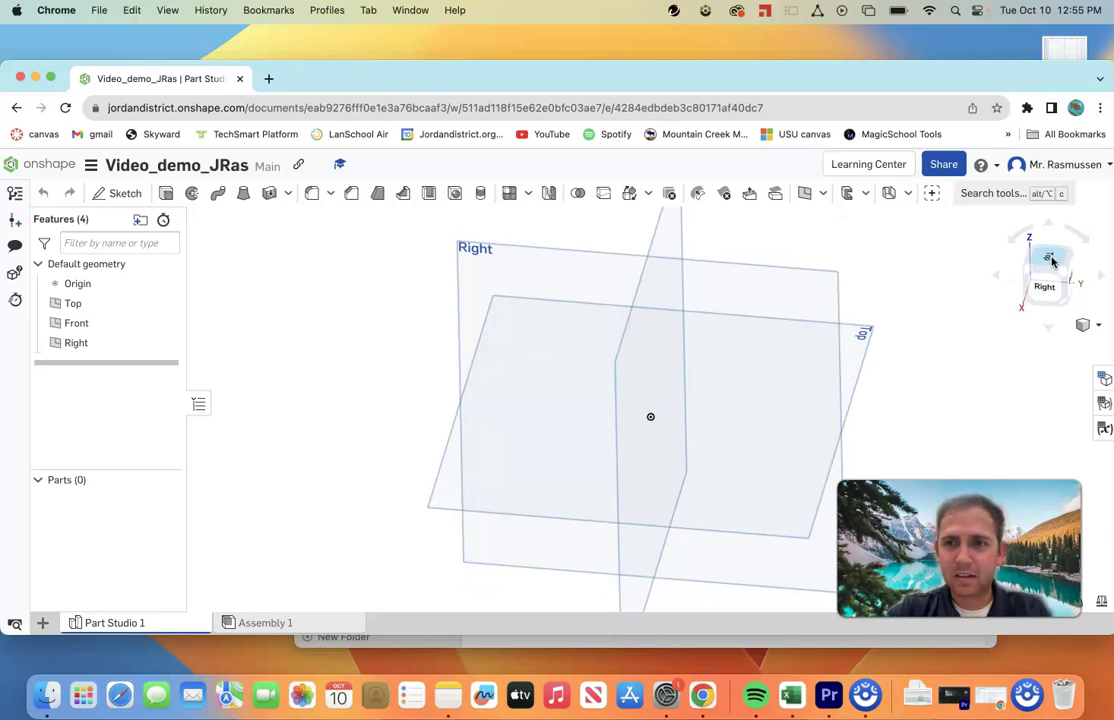
{"action": "left_click", "coordinate": [1052, 262]}
{"action": "left_click", "coordinate": [1068, 293]}
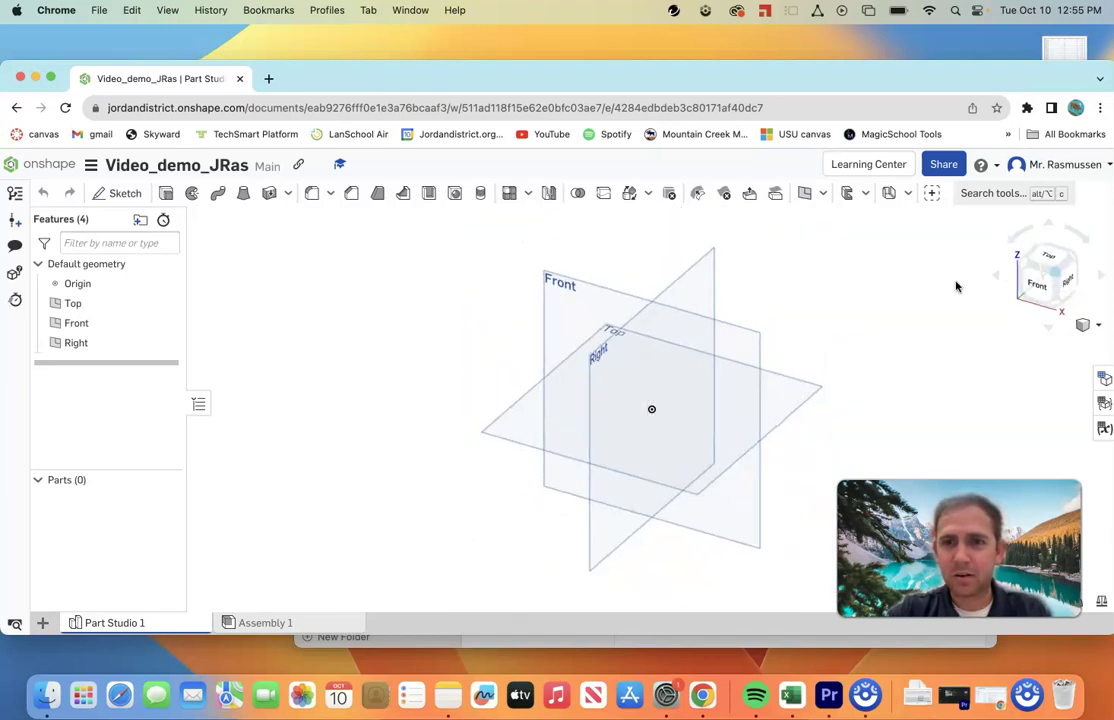
{"action": "left_click", "coordinate": [1025, 268]}
{"action": "right_click_drag", "start_coordinate": [1025, 285], "coordinate": [606, 347]}
{"action": "scroll", "coordinate": [606, 350], "scroll_direction": "down", "scroll_amount": 5}
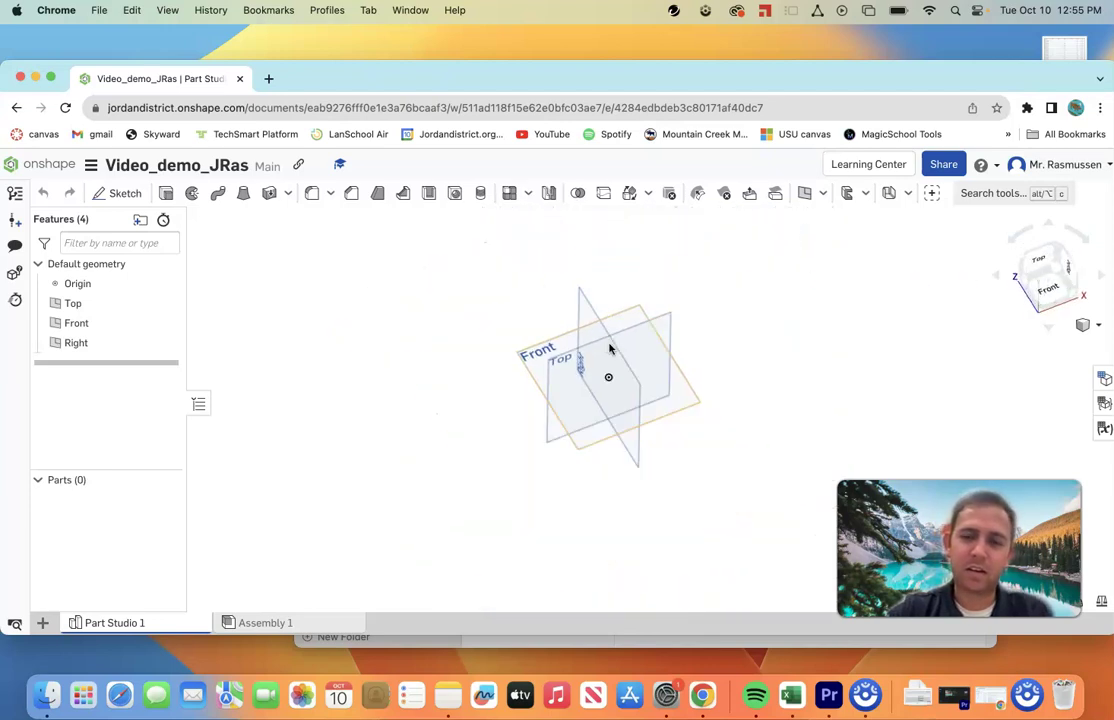
{"action": "scroll", "coordinate": [610, 356], "scroll_direction": "up", "scroll_amount": 2}
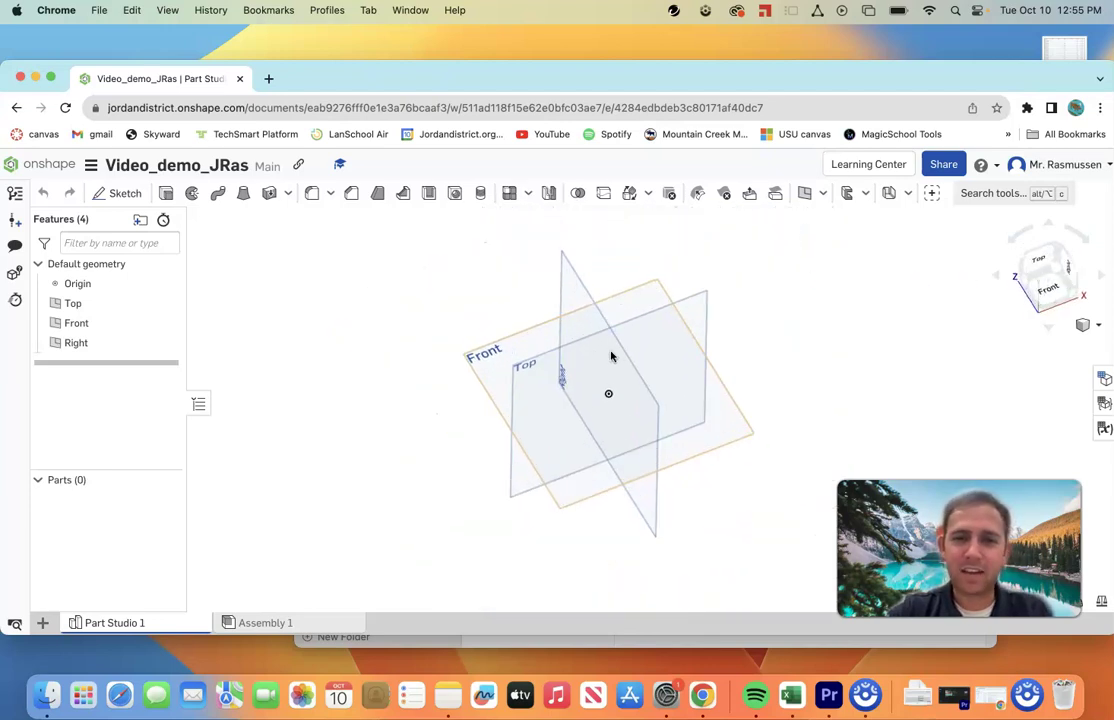
Try the Isometric, Dimetric and Trimetric view presets on the default planes
{"action": "left_click", "coordinate": [1100, 330]}
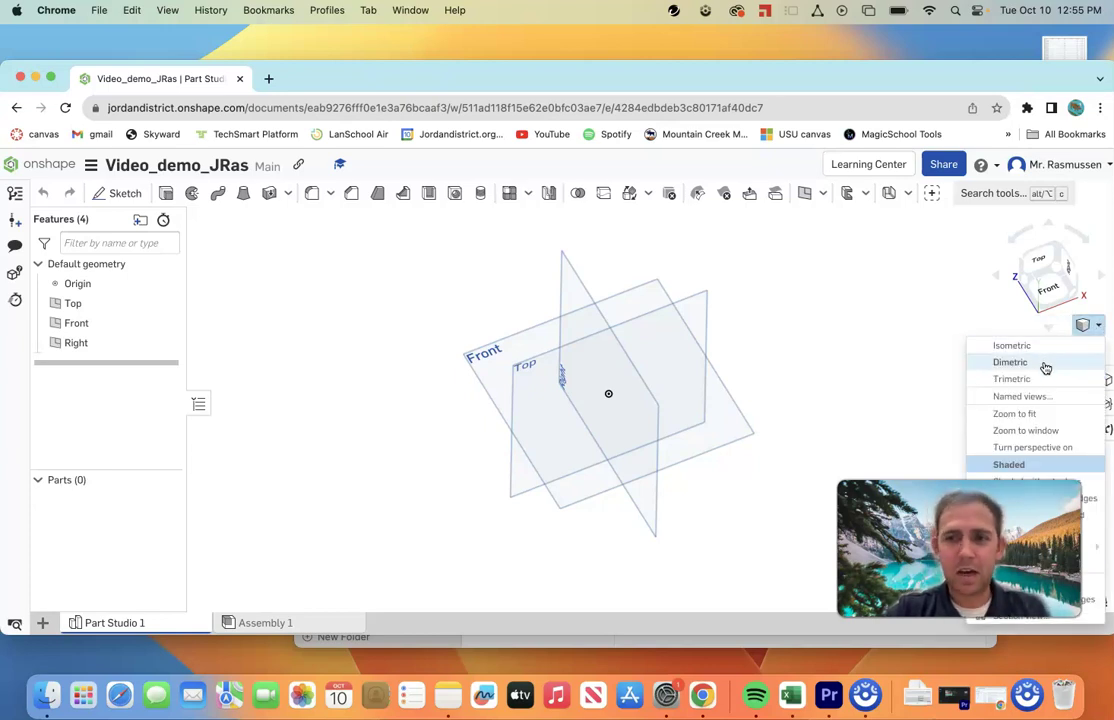
{"action": "left_click", "coordinate": [1040, 348]}
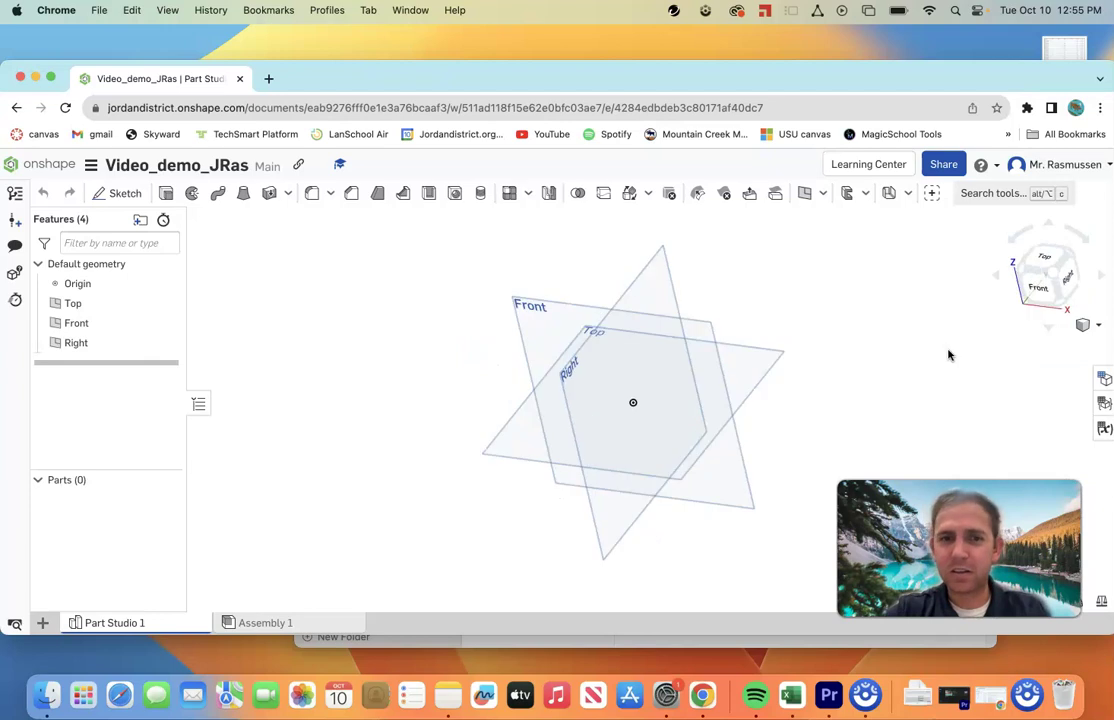
{"action": "left_click", "coordinate": [1093, 330]}
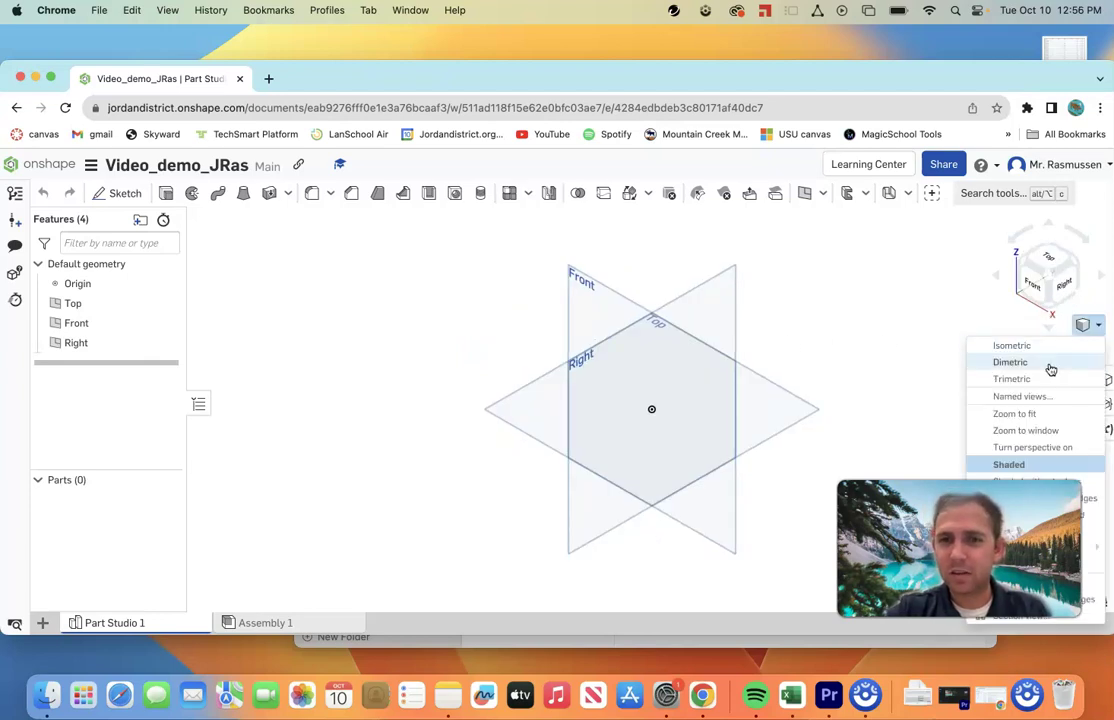
{"action": "left_click", "coordinate": [1050, 366]}
{"action": "left_click", "coordinate": [1087, 327]}
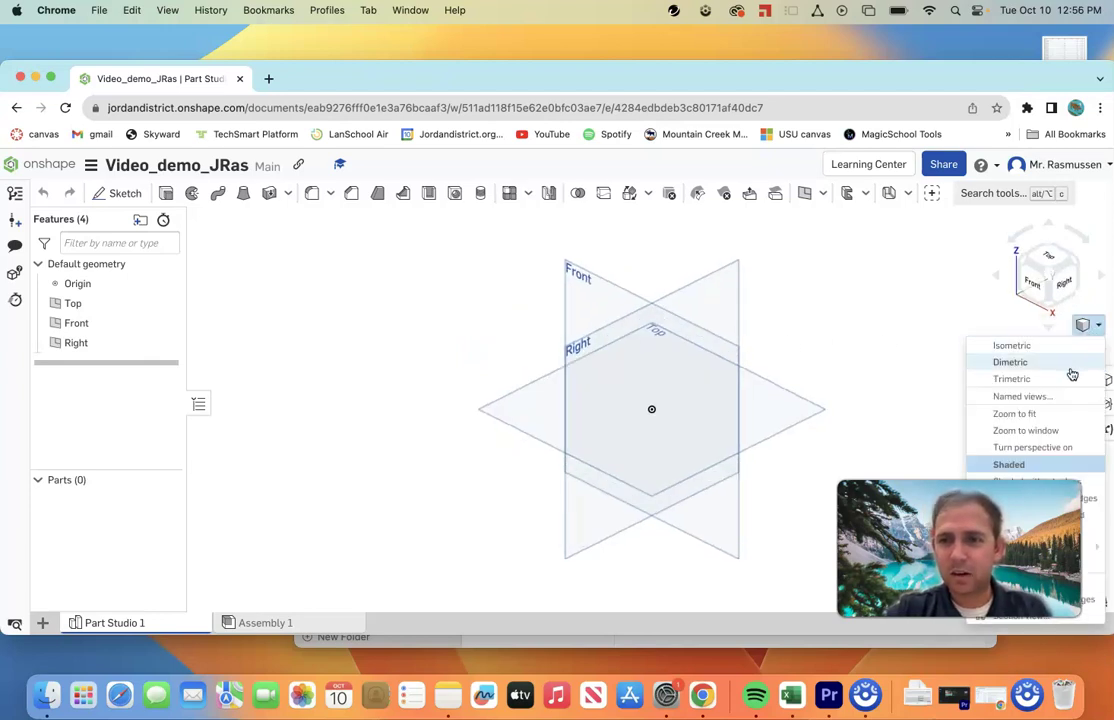
{"action": "left_click", "coordinate": [1066, 377]}
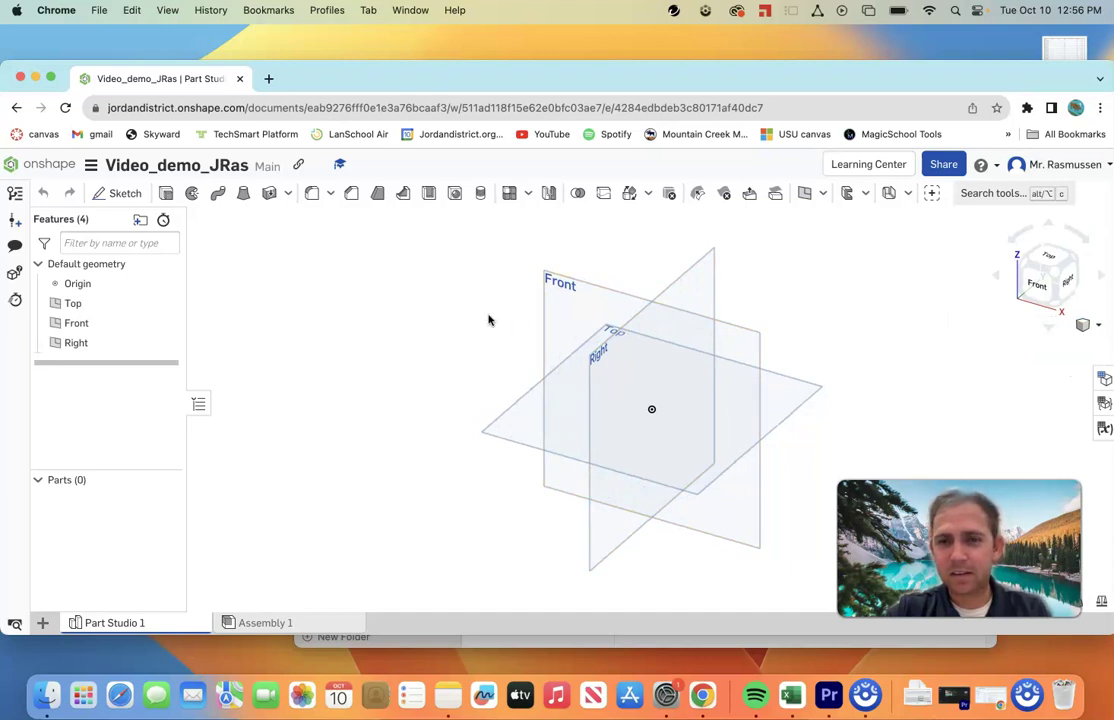
Toggle the planes with P, then switch to Isometric and finally Trimetric
{"action": "key", "text": "p"}
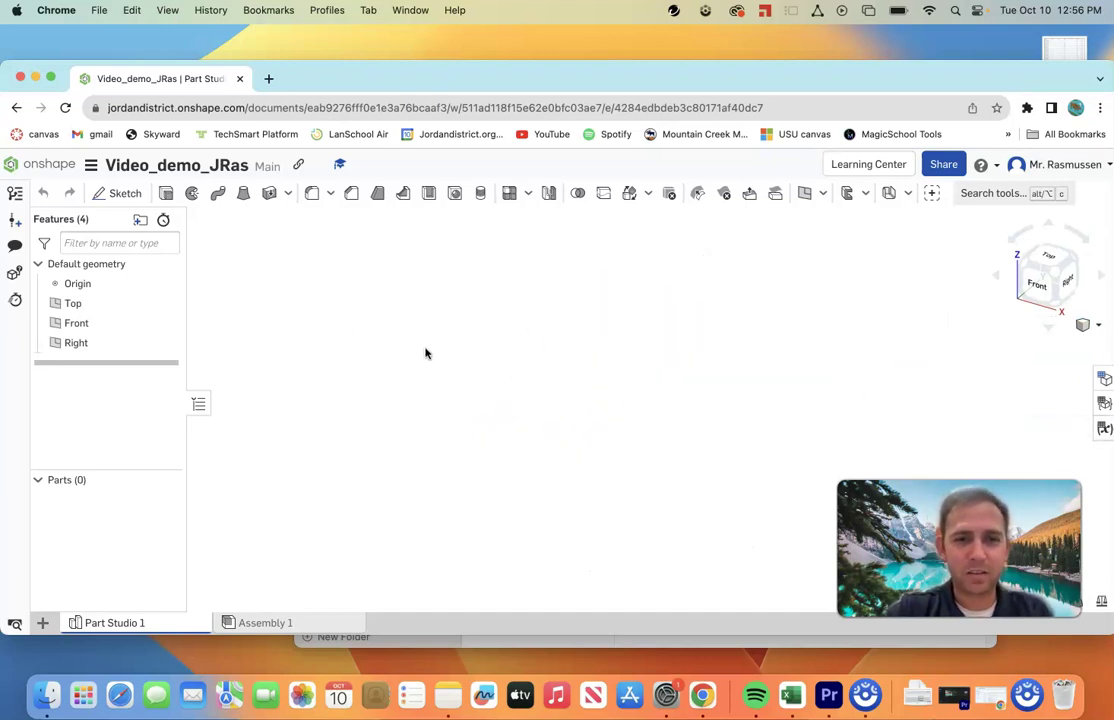
{"action": "left_click", "coordinate": [1095, 326]}
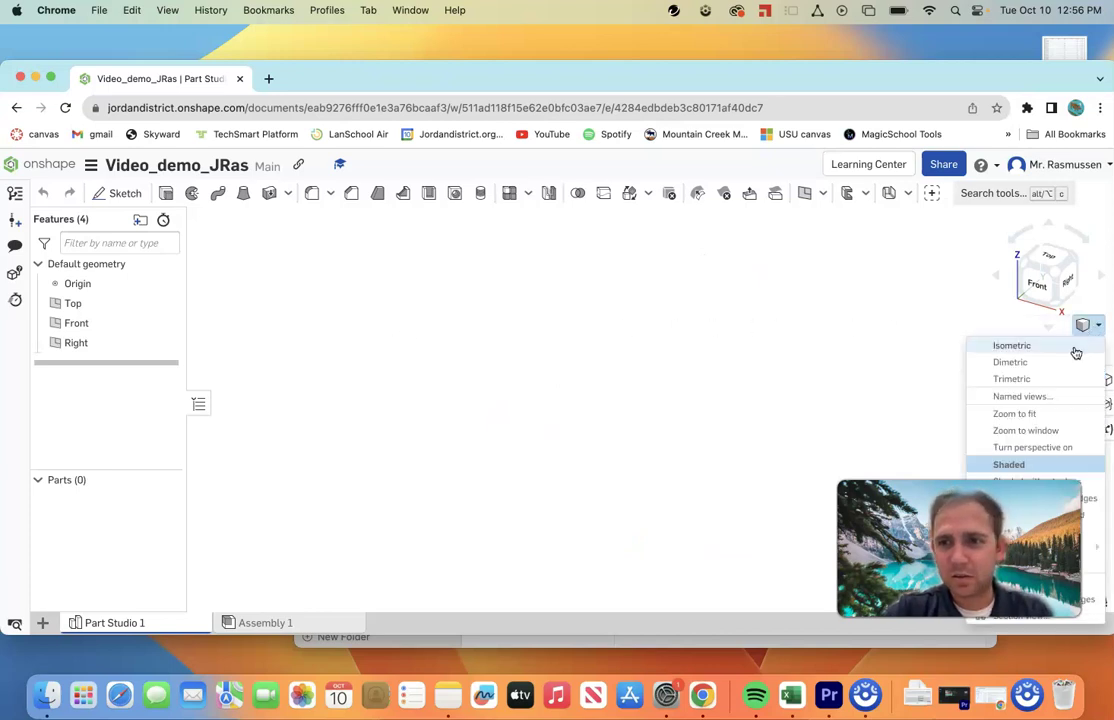
{"action": "left_click", "coordinate": [1074, 347]}
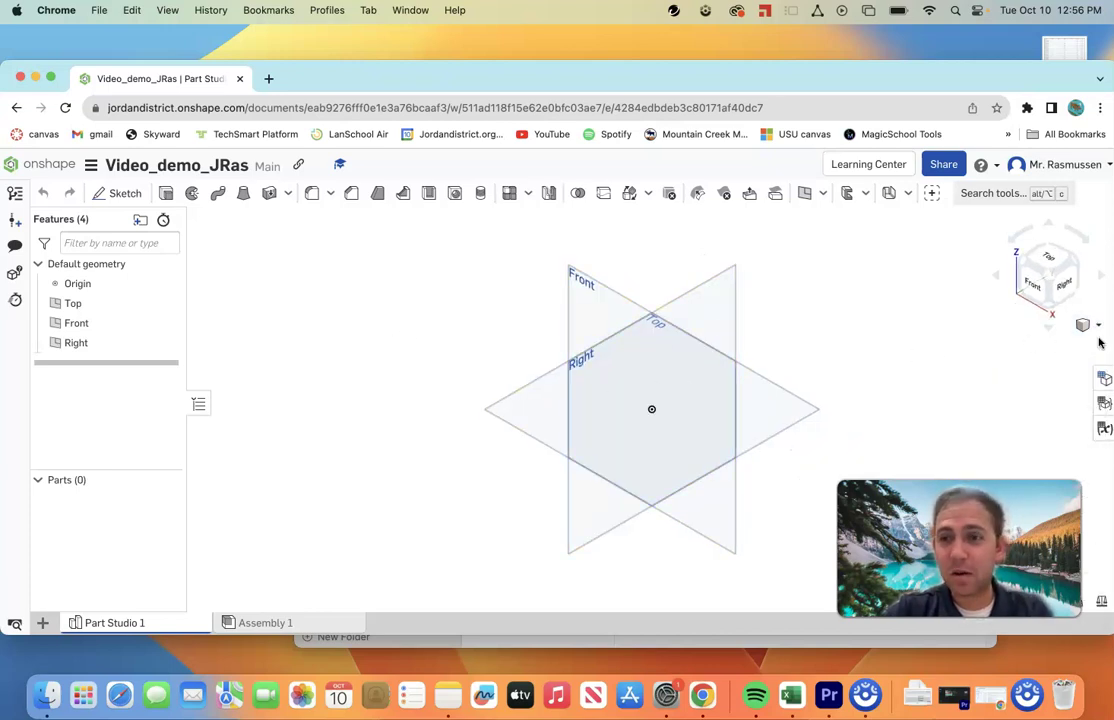
{"action": "left_click", "coordinate": [1096, 326]}
{"action": "left_click", "coordinate": [1018, 375]}
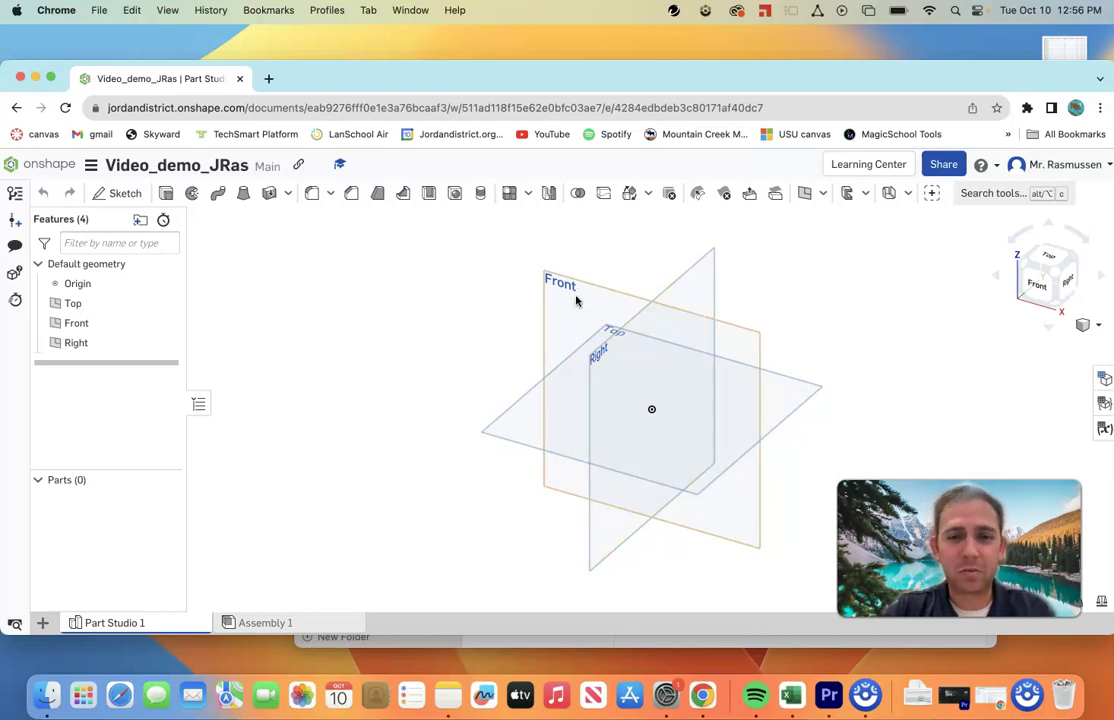
Hide the Front plane, then the Right plane, leaving only Top
{"action": "right_click", "coordinate": [576, 300]}
{"action": "mouse_move", "coordinate": [651, 448]}
{"action": "left_click", "coordinate": [645, 359]}
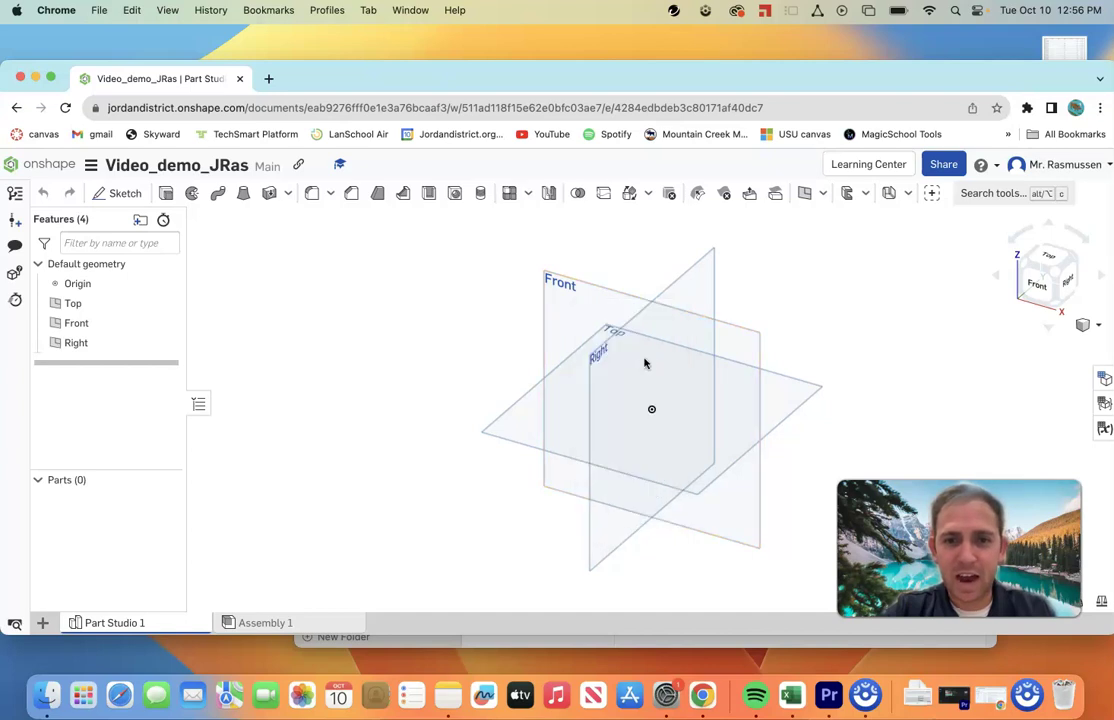
{"action": "right_click", "coordinate": [695, 301]}
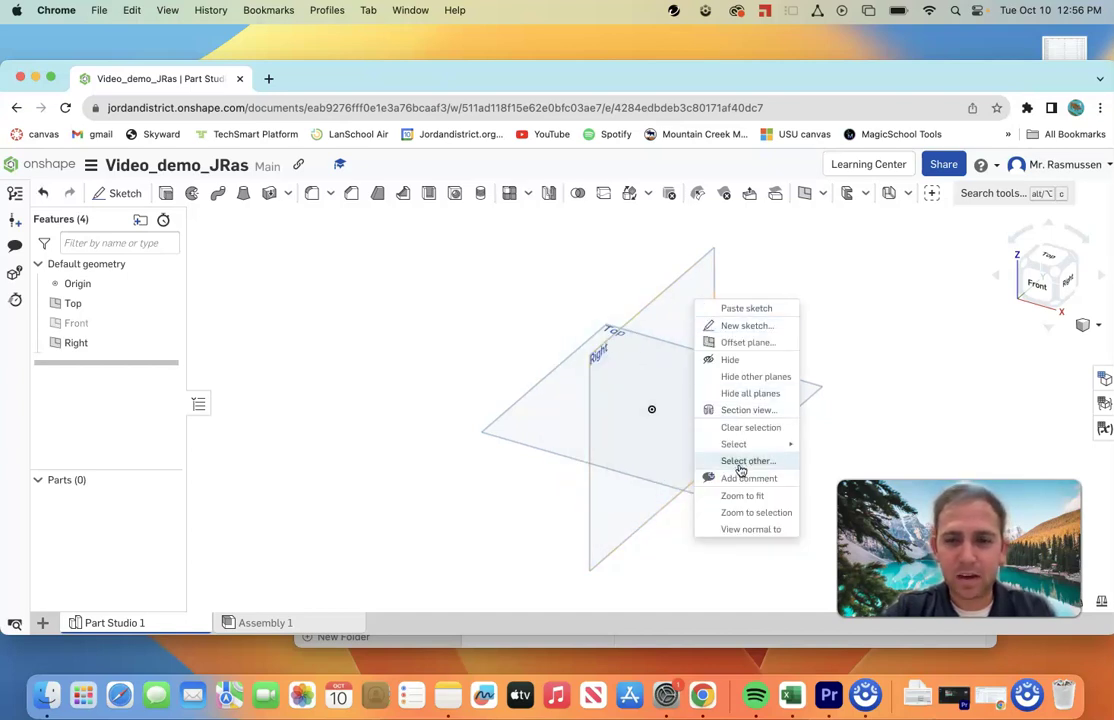
{"action": "left_click", "coordinate": [756, 377]}
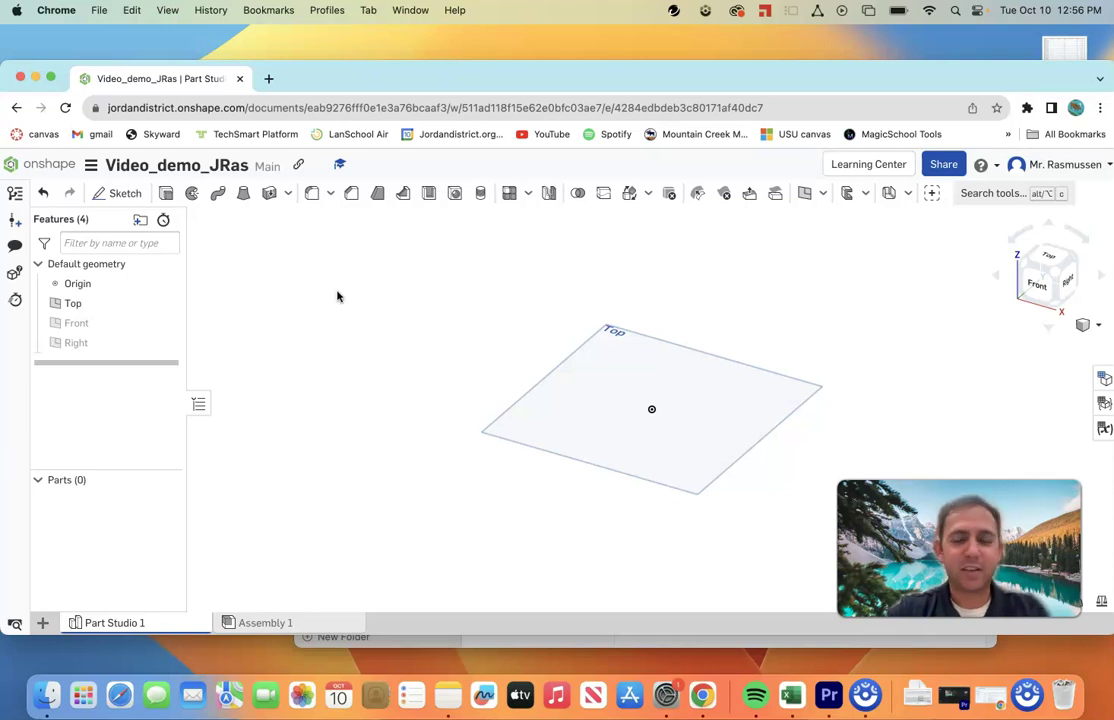
Create a sketch on the Top plane and view it normal to the sketch plane
{"action": "left_click", "coordinate": [121, 194]}
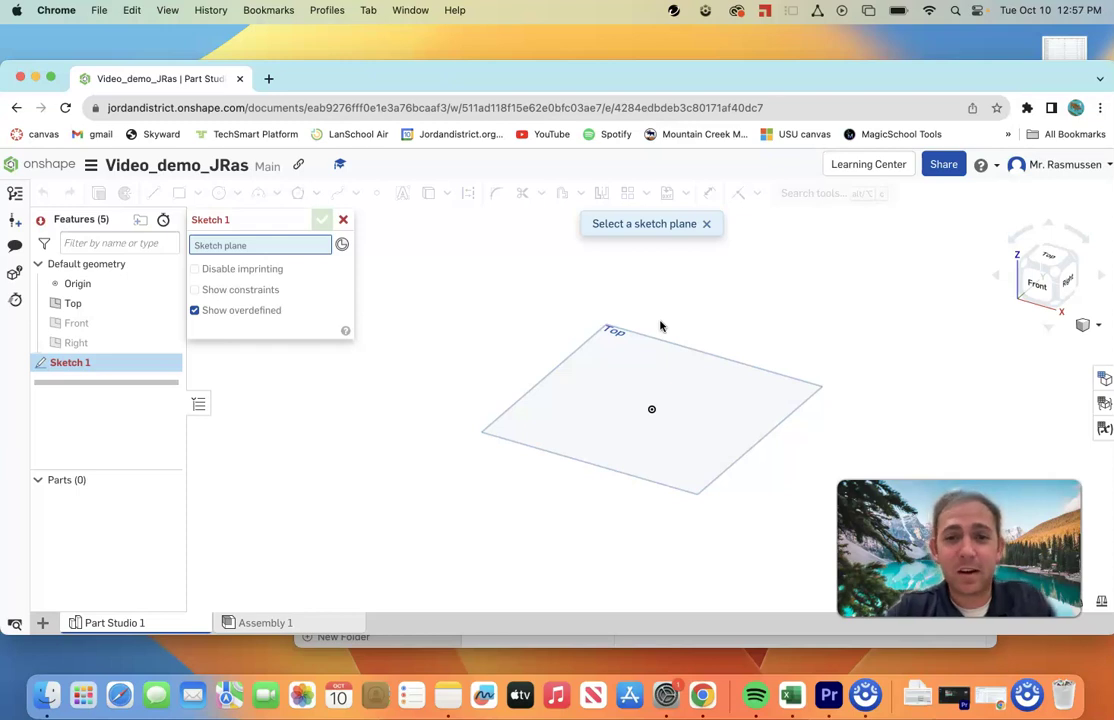
{"action": "left_click", "coordinate": [625, 410]}
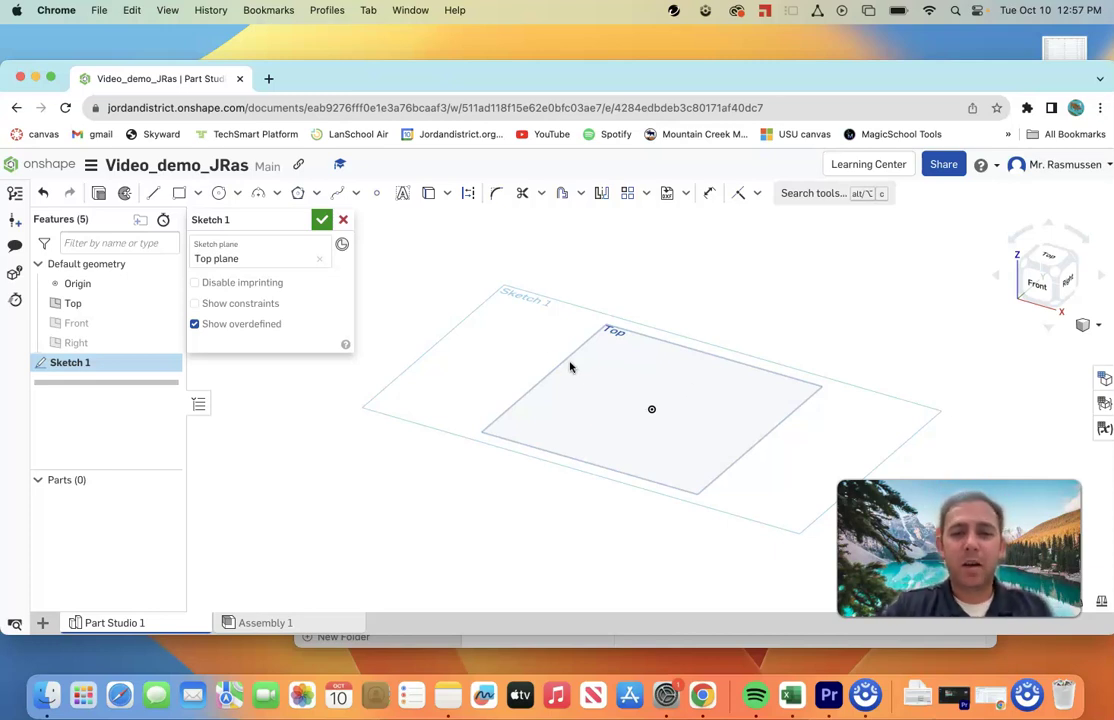
{"action": "right_click", "coordinate": [515, 358]}
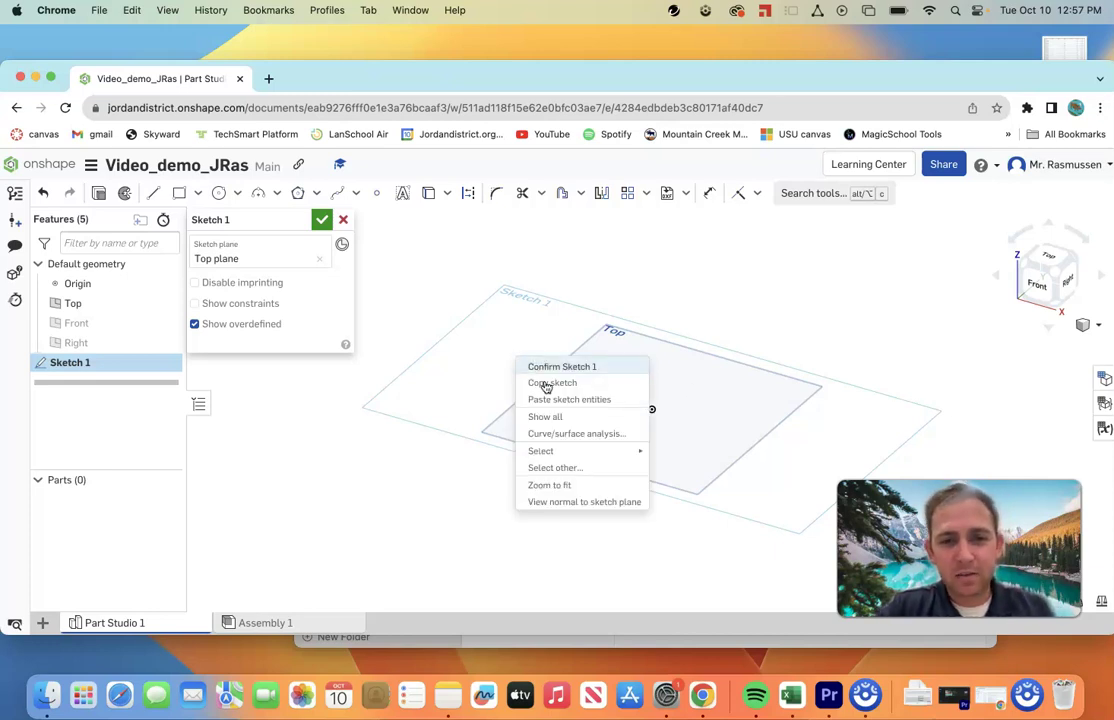
{"action": "left_click", "coordinate": [596, 503]}
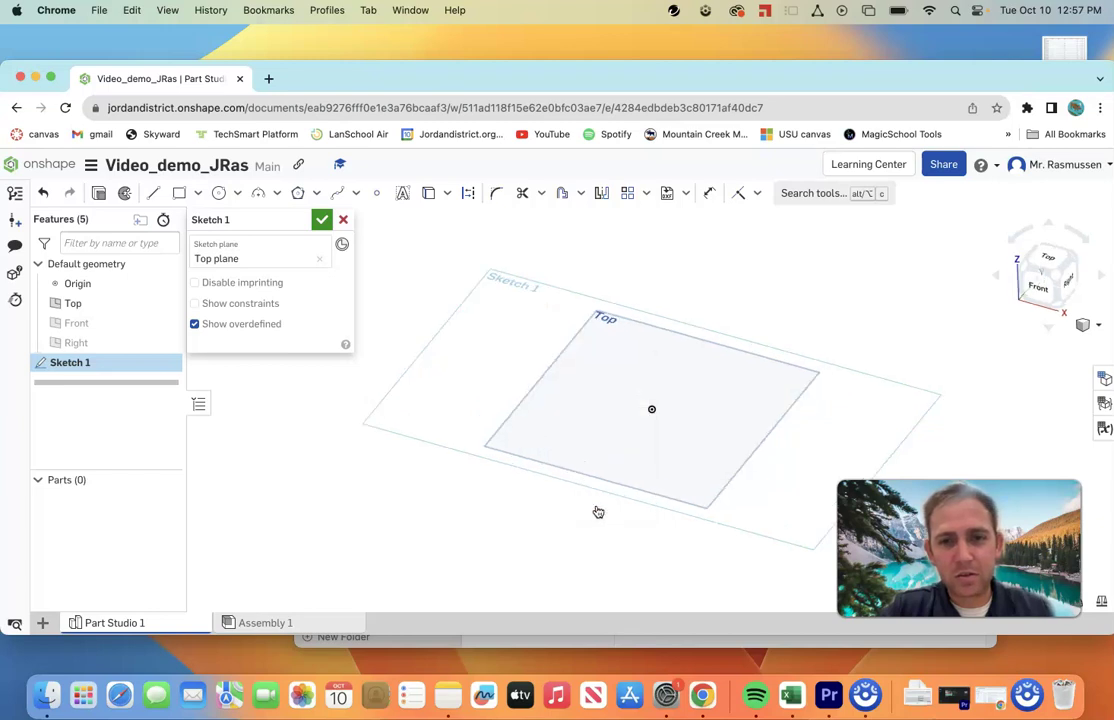
Flip and orbit the view, then return to a face-on view of Sketch 1
{"action": "right_click", "coordinate": [467, 396]}
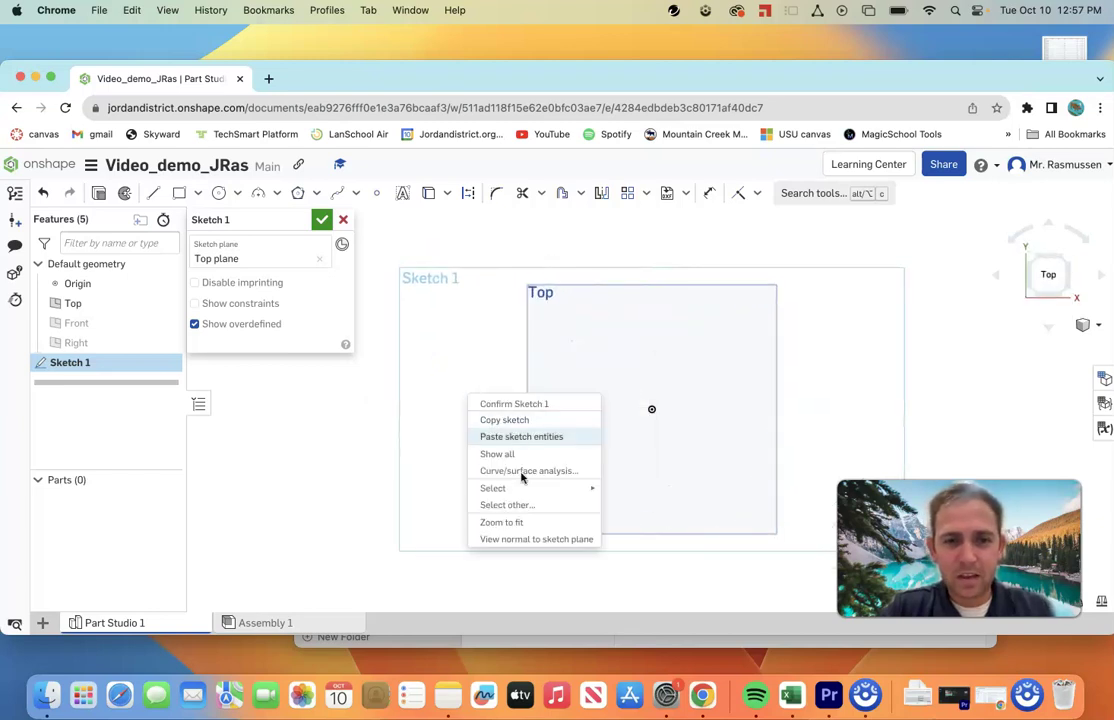
{"action": "left_click", "coordinate": [516, 543]}
{"action": "right_click", "coordinate": [503, 384]}
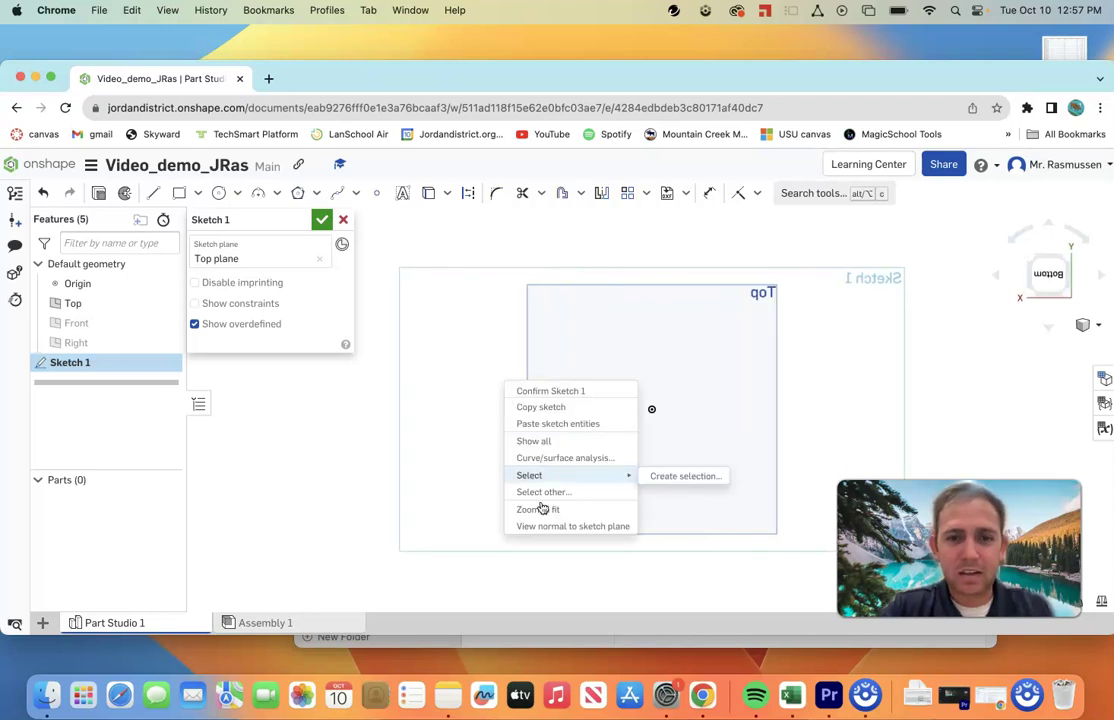
{"action": "left_click", "coordinate": [562, 534]}
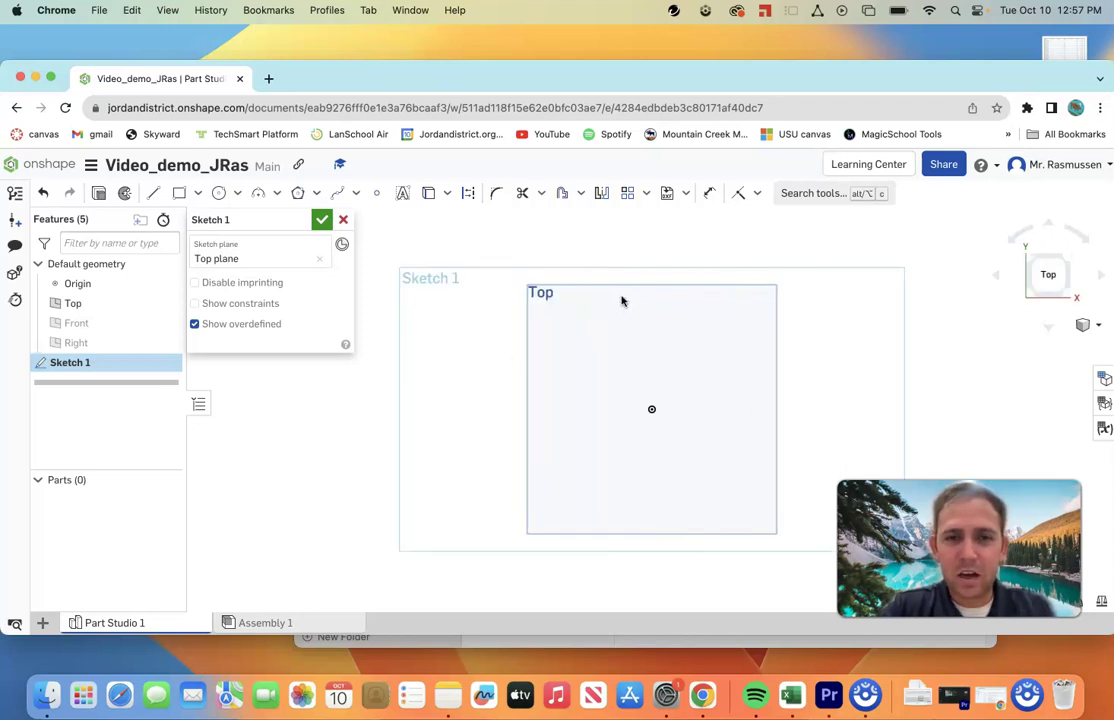
{"action": "mouse_move", "coordinate": [786, 395]}
{"action": "right_mouse_down"}
{"action": "mouse_move", "coordinate": [735, 297]}
{"action": "mouse_move", "coordinate": [642, 244]}
{"action": "right_mouse_up"}
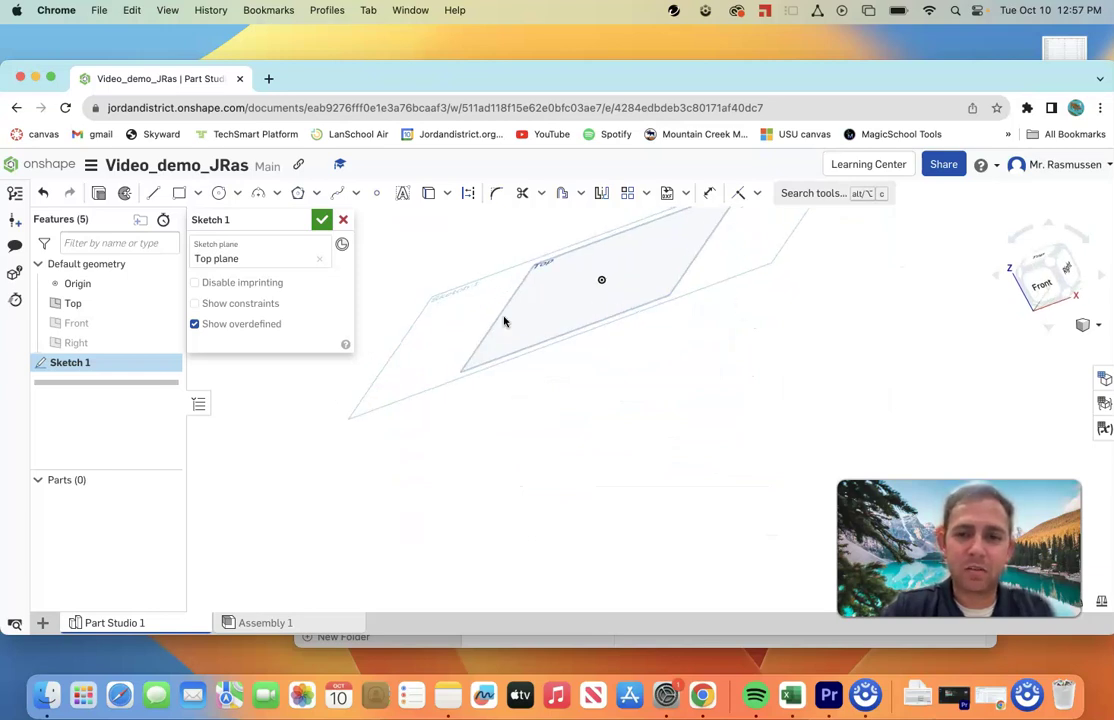
{"action": "right_click", "coordinate": [456, 320]}
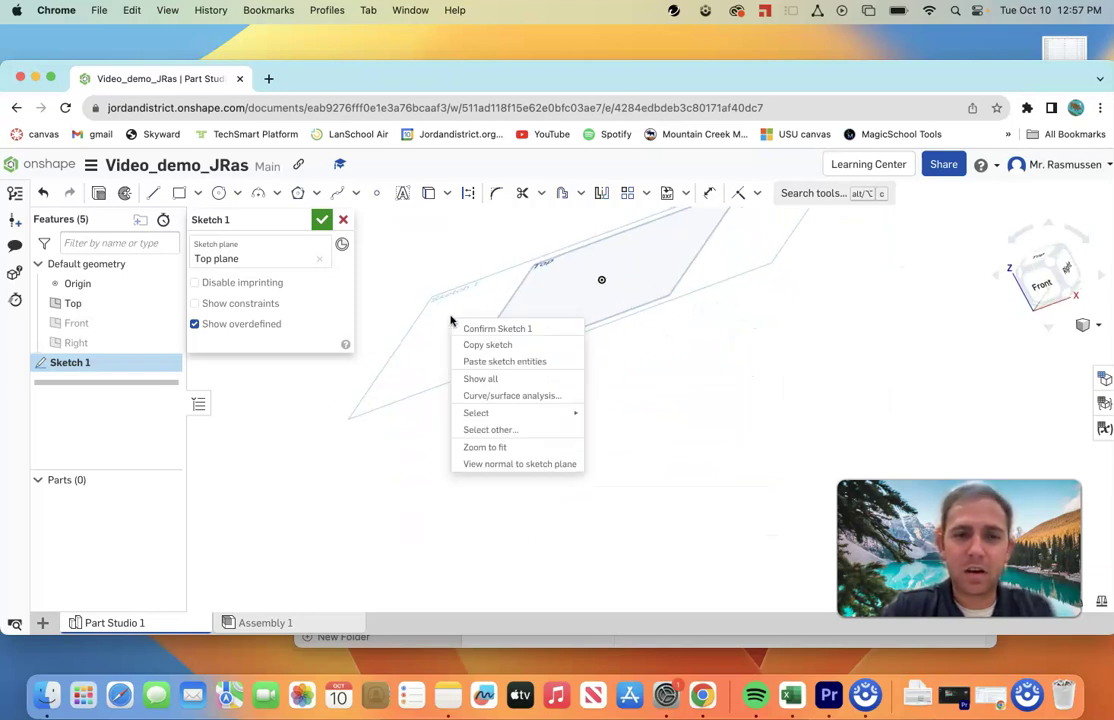
{"action": "left_click", "coordinate": [505, 465]}
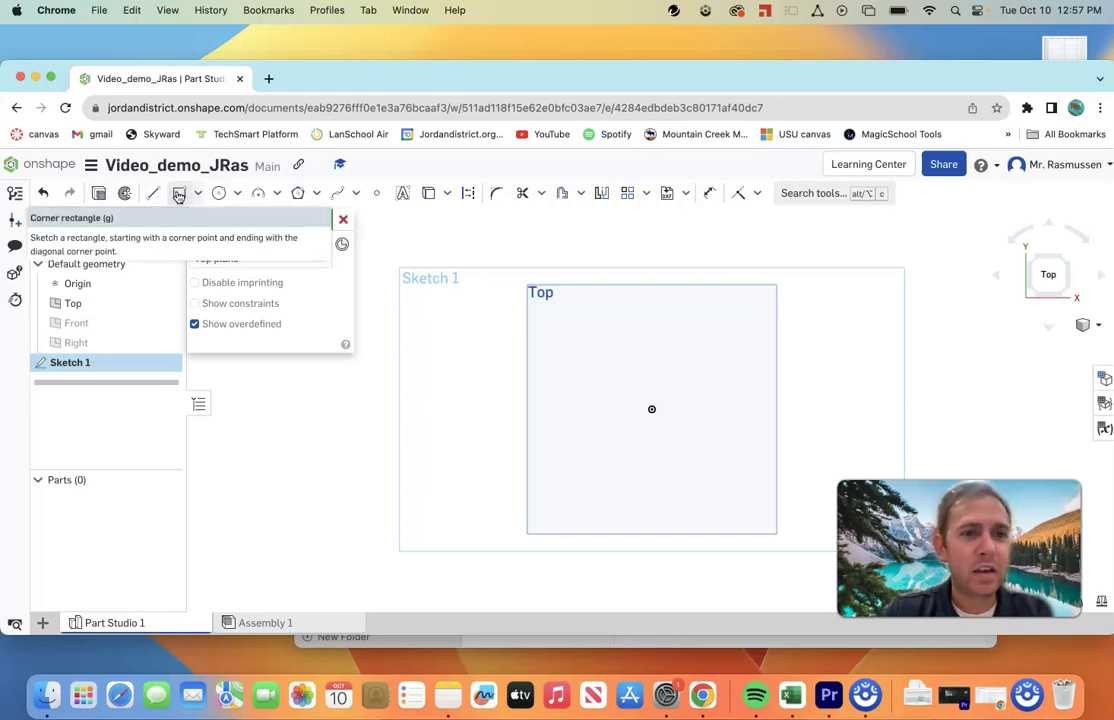
{"action": "left_click", "coordinate": [197, 193]}
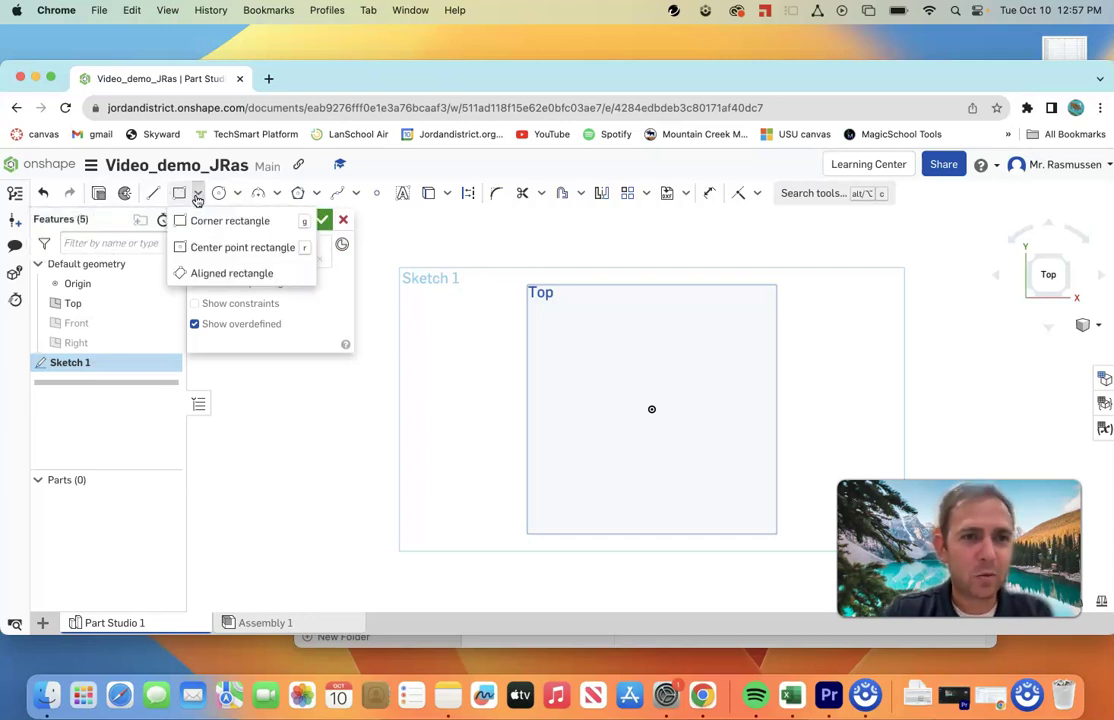
{"action": "left_click", "coordinate": [204, 249]}
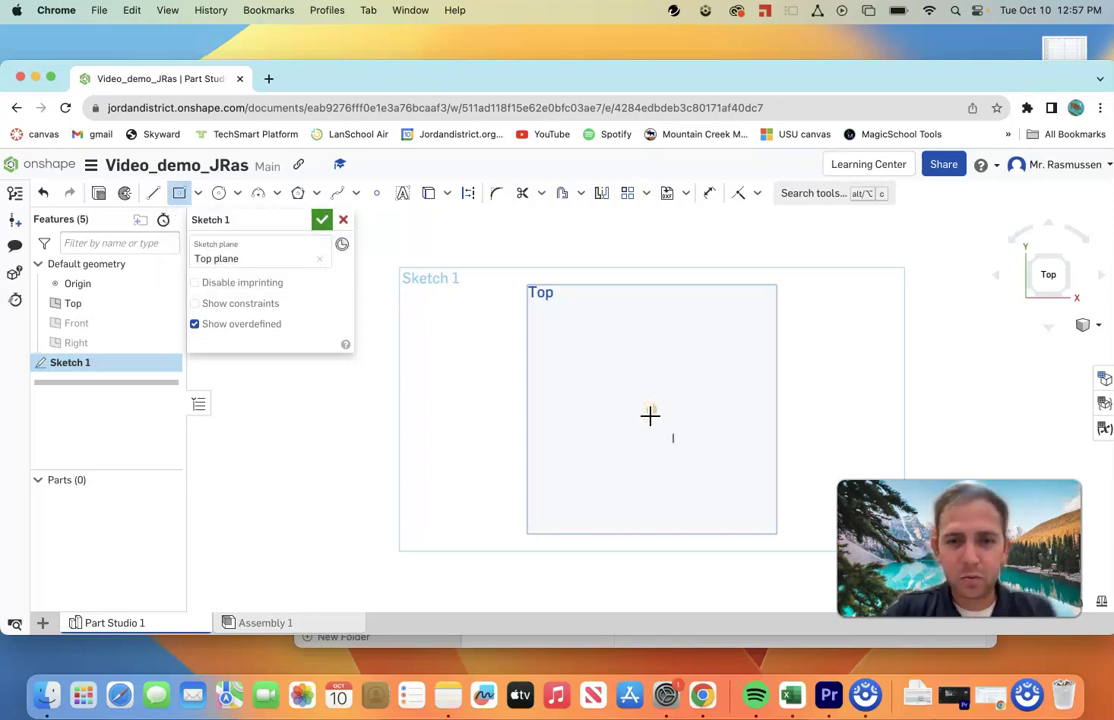
{"action": "left_click", "coordinate": [651, 409]}
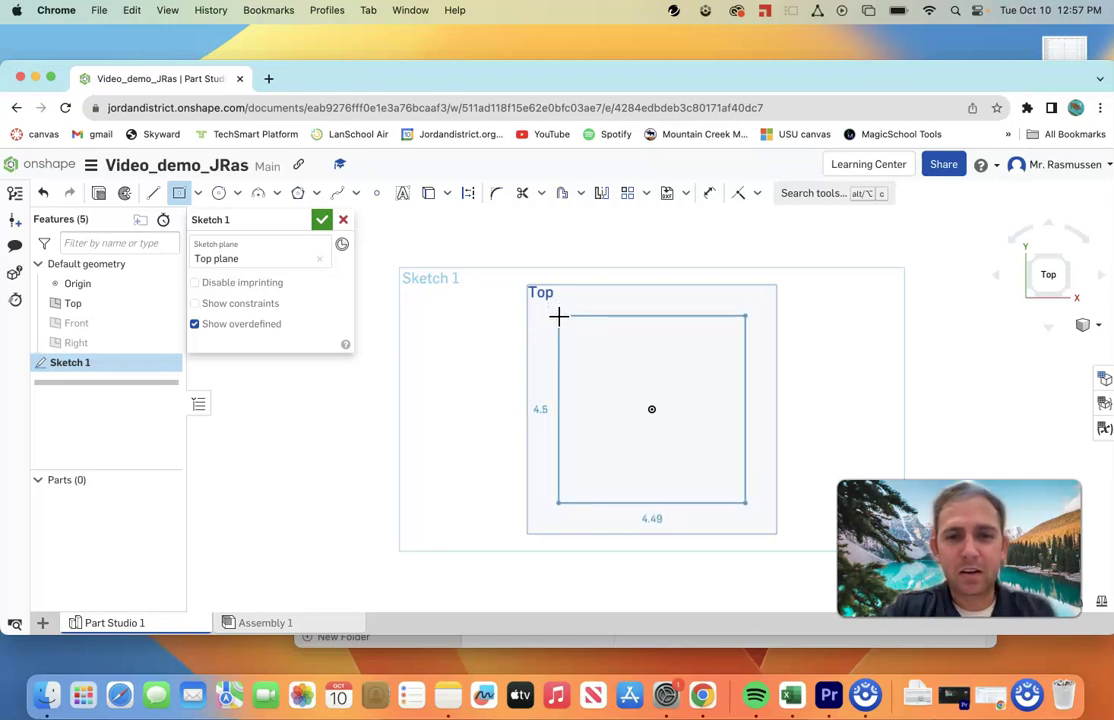
{"action": "left_click", "coordinate": [558, 315]}
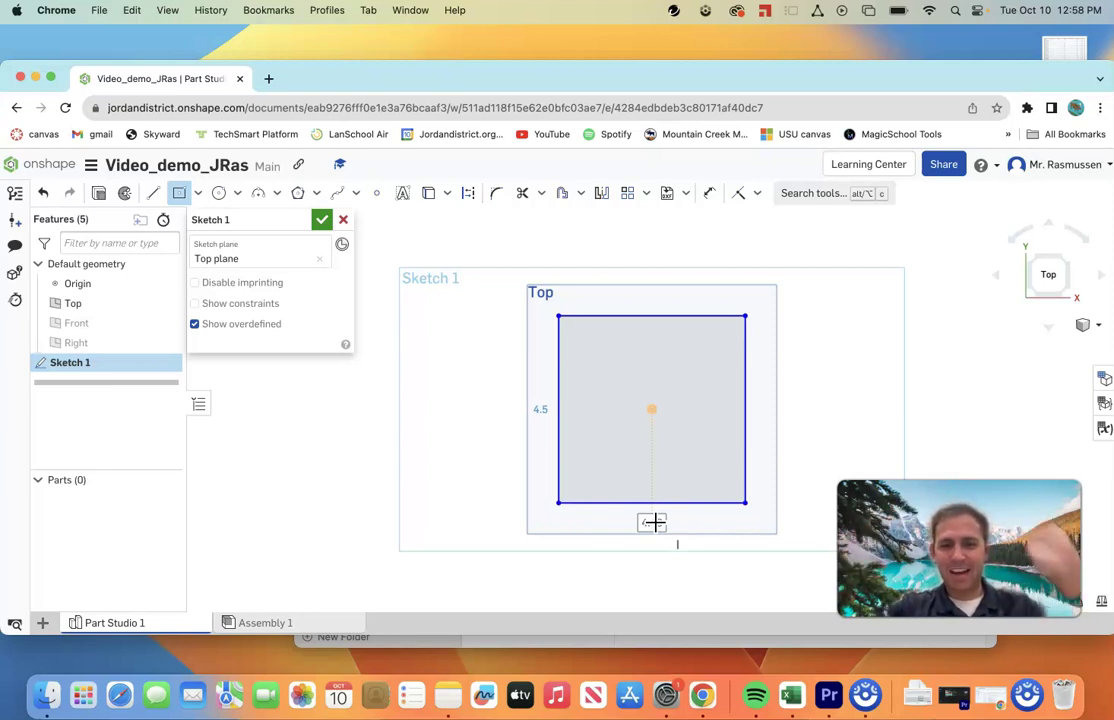
{"action": "double_click", "coordinate": [708, 518]}
{"action": "type", "text": "3"}
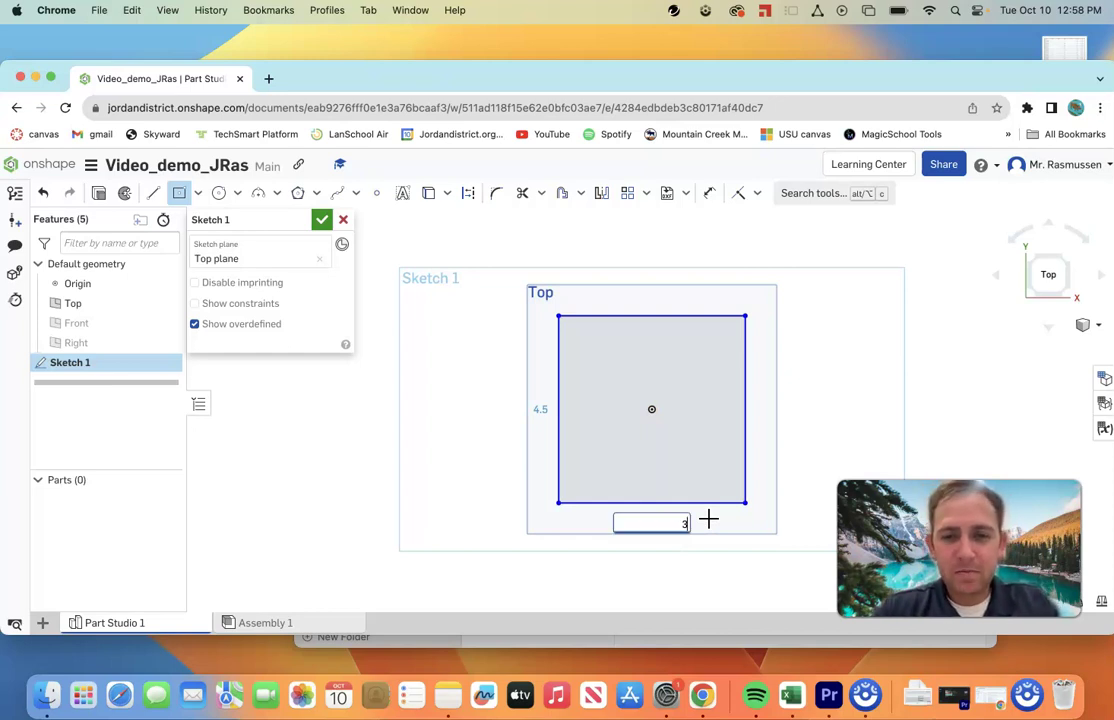
{"action": "key", "text": "Return"}
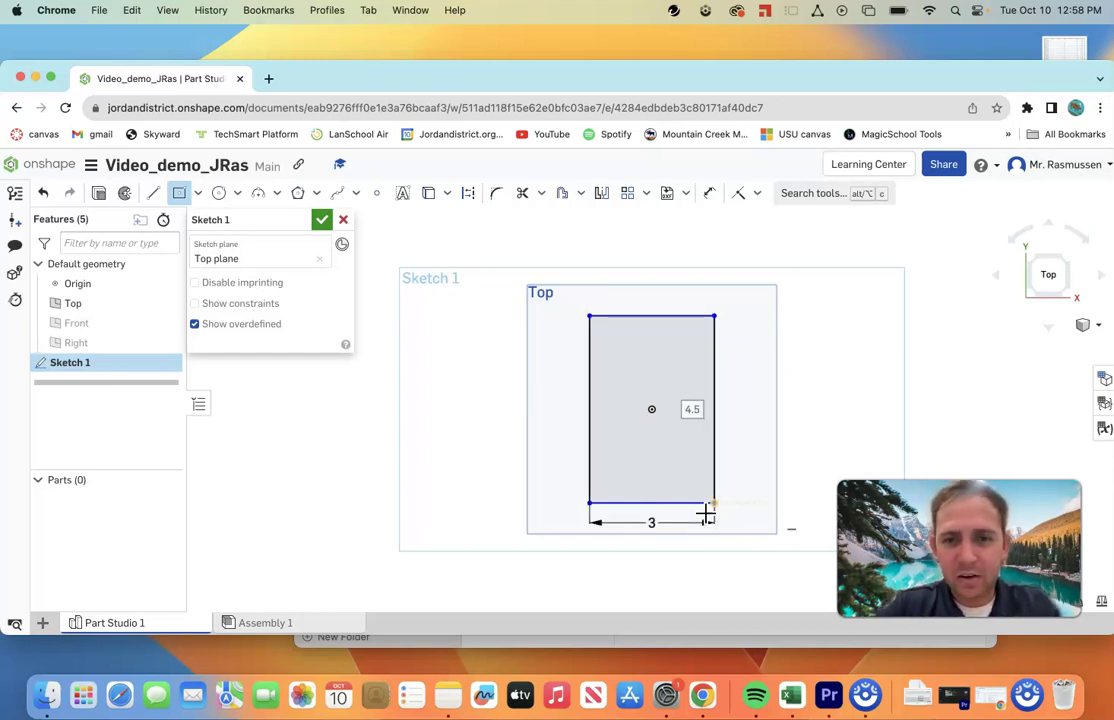
{"action": "left_click", "coordinate": [738, 390]}
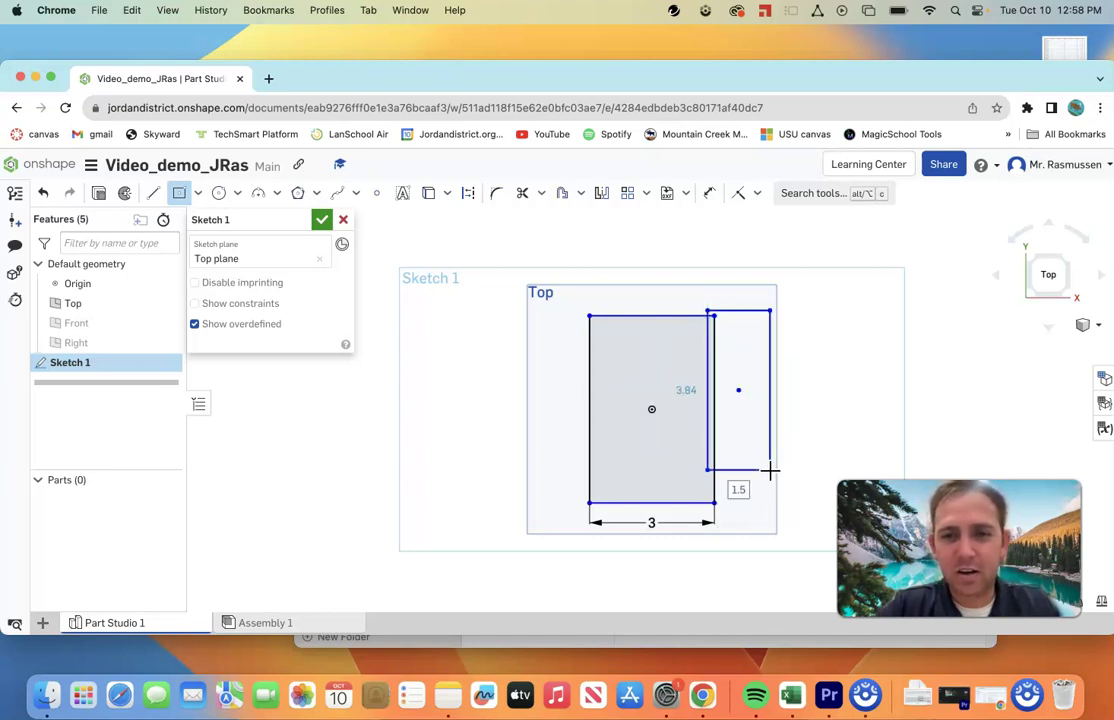
{"action": "key", "text": "Escape"}
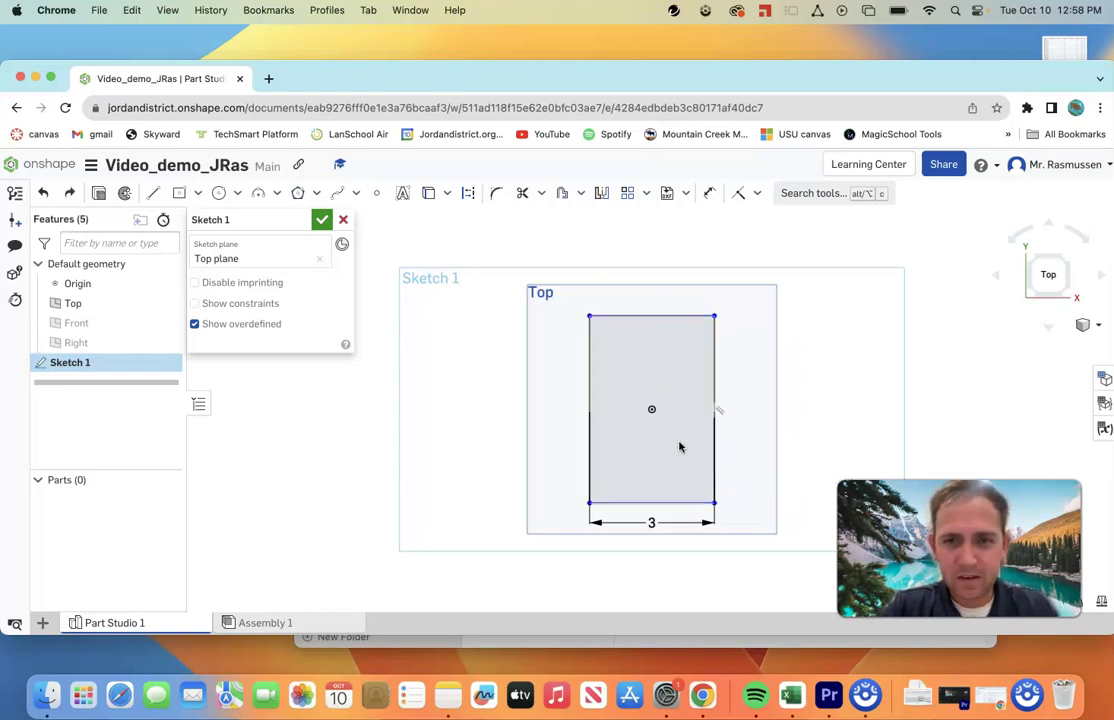
{"action": "key", "text": "super+z"}
{"action": "key", "text": "super+z"}
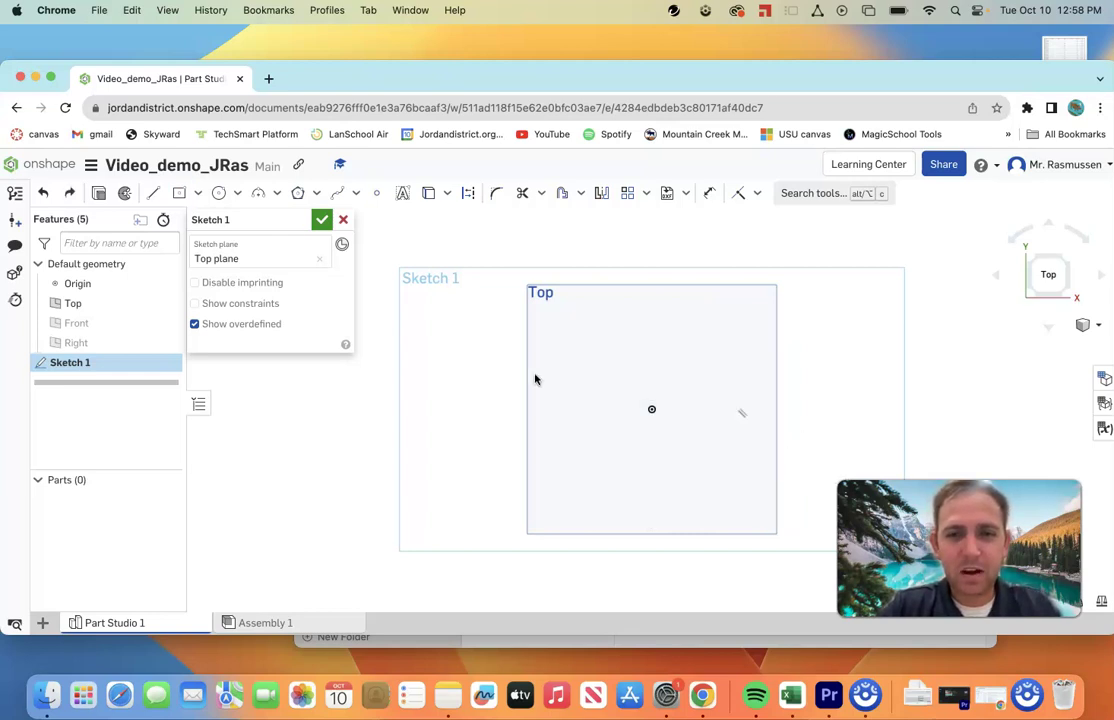
Draw a center-point rectangle from the sketch origin out to a corner
{"action": "left_click", "coordinate": [179, 193]}
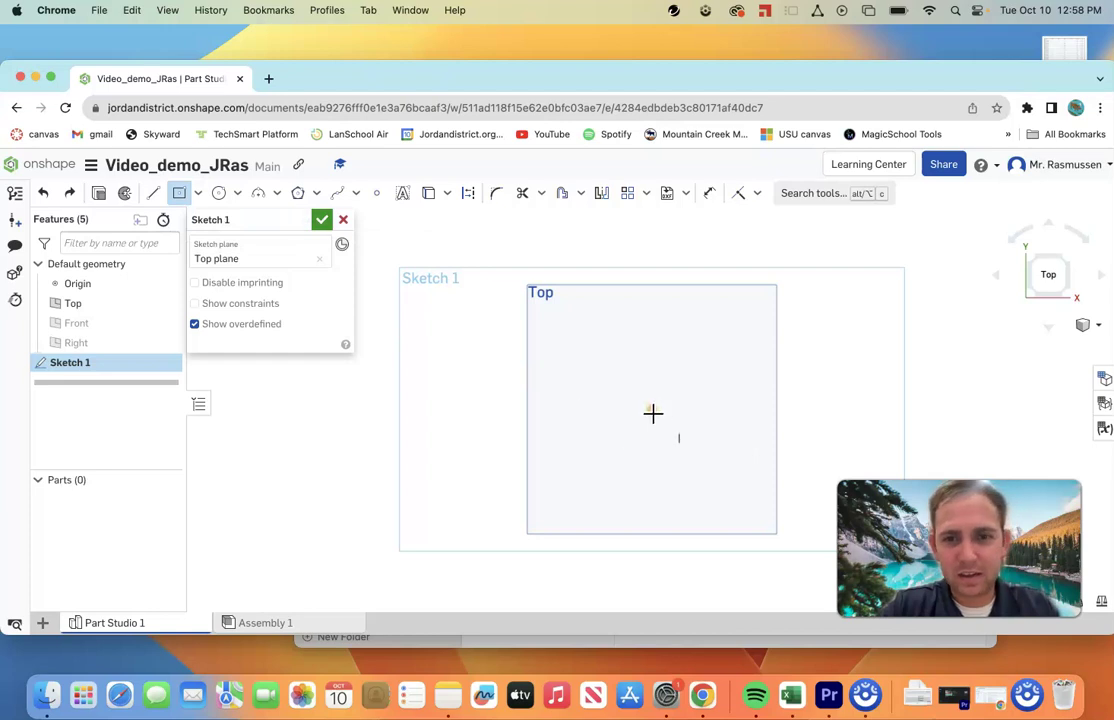
{"action": "left_click", "coordinate": [651, 409]}
{"action": "left_click", "coordinate": [562, 332]}
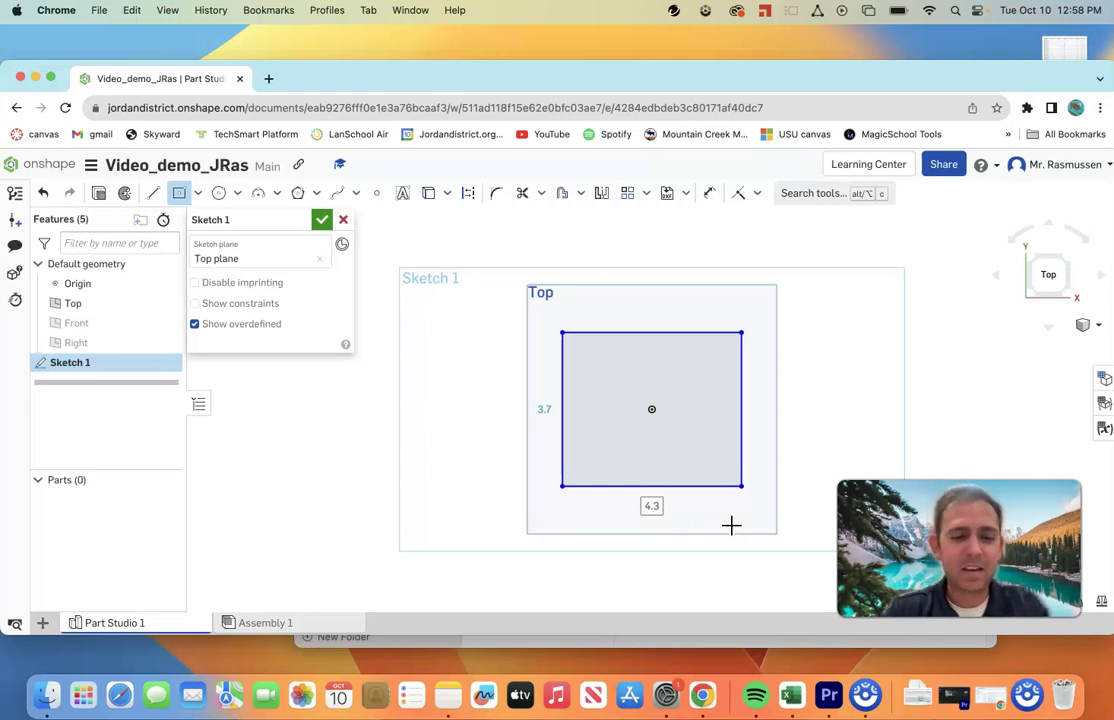
Try width 3 and height 2, undo them, and drag a corner to resize
{"action": "type", "text": "3"}
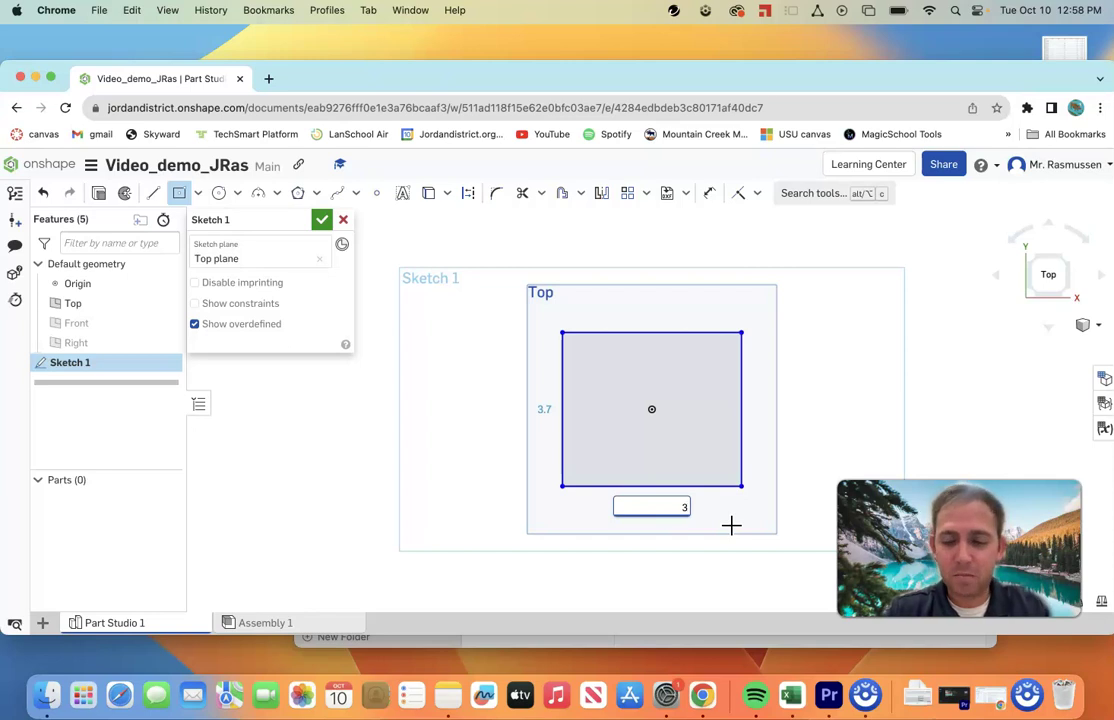
{"action": "key", "text": "Return"}
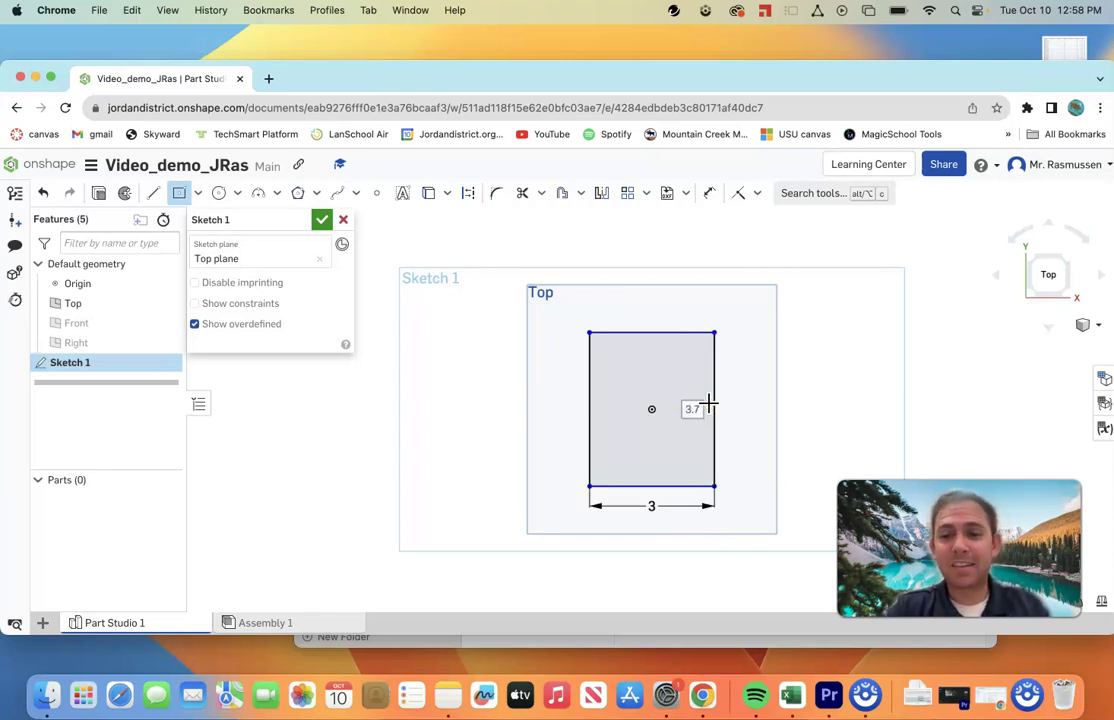
{"action": "type", "text": "2"}
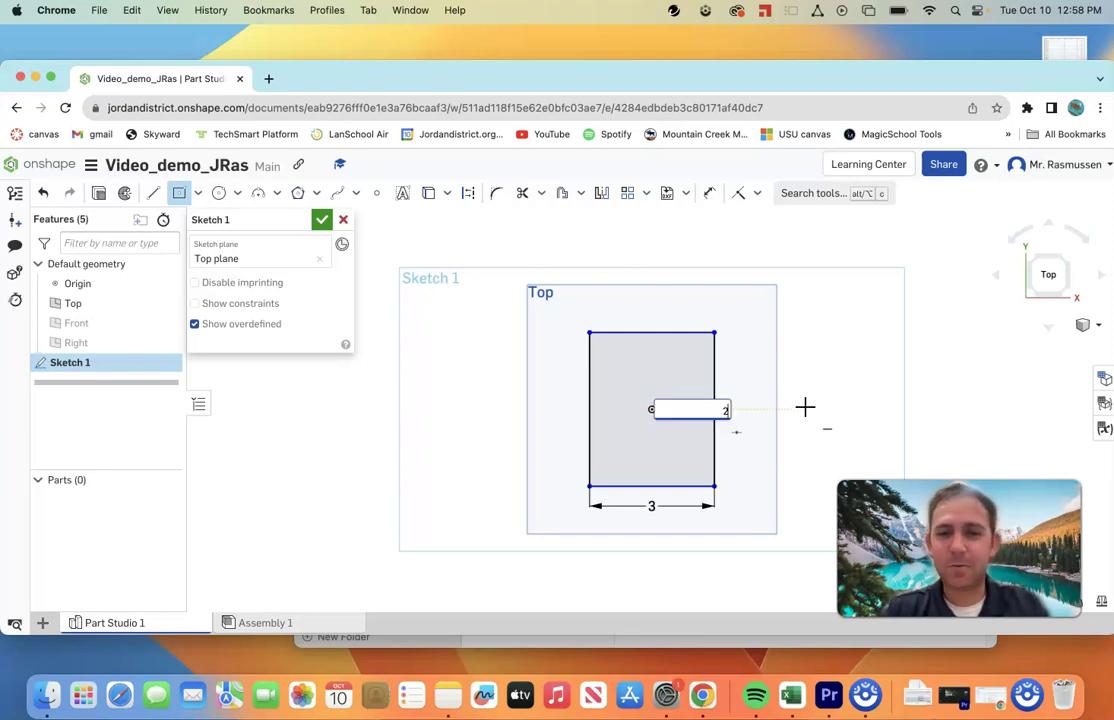
{"action": "key", "text": "Return"}
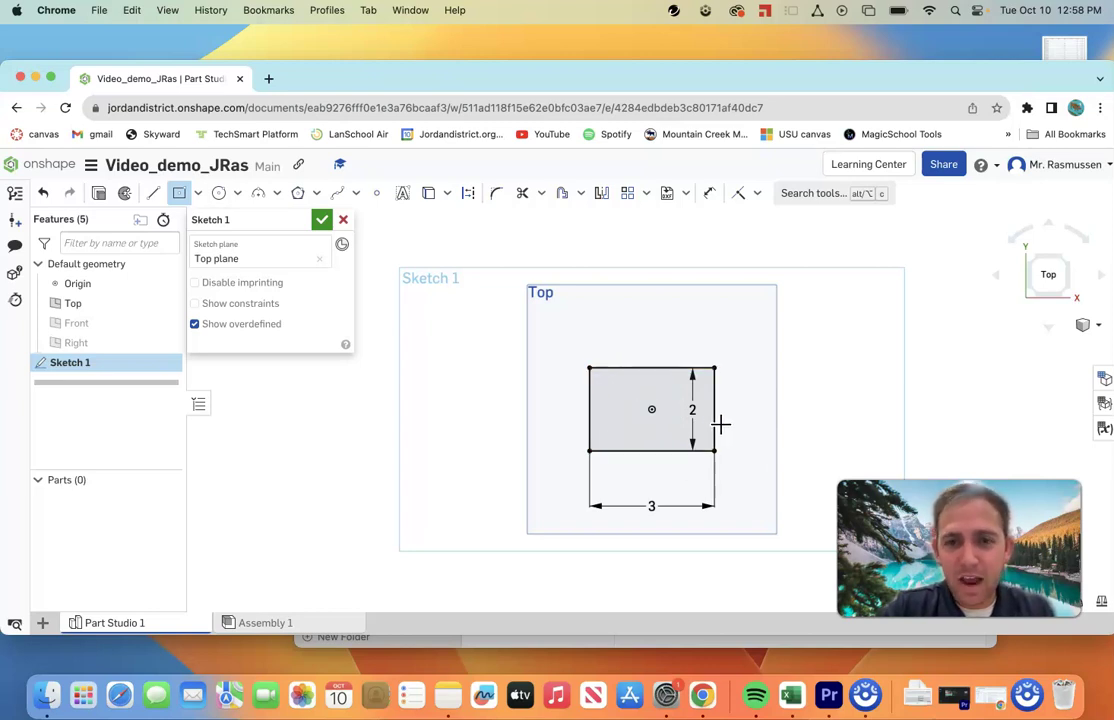
{"action": "key", "text": "super+z"}
{"action": "key", "text": "super+z"}
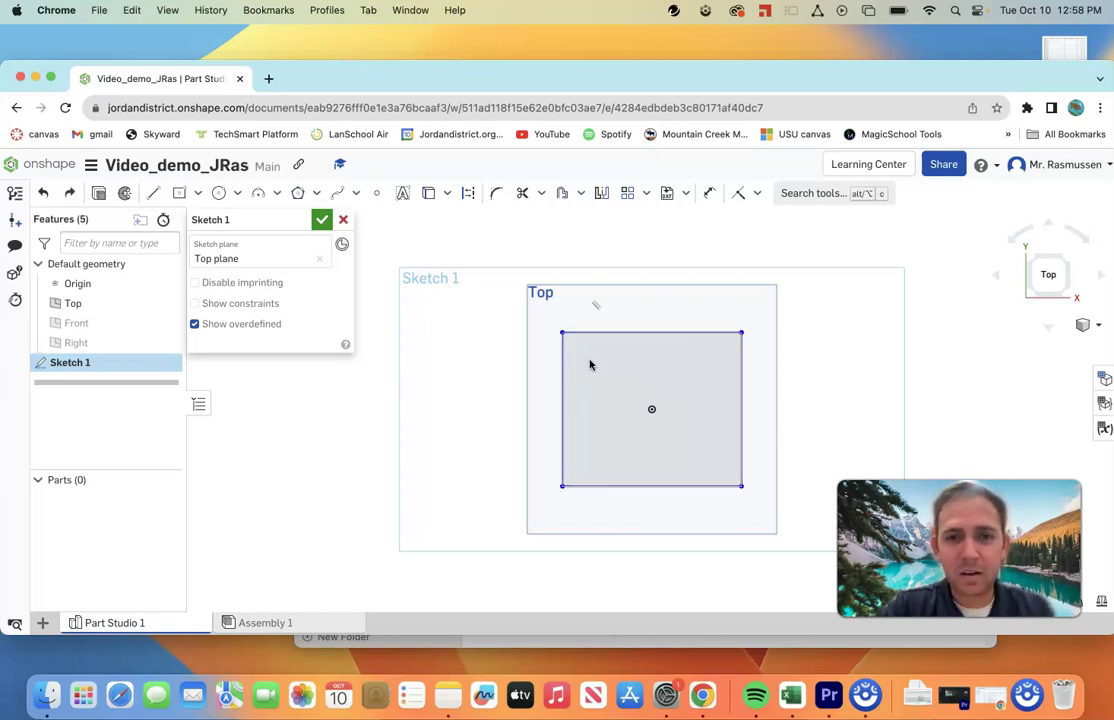
{"action": "mouse_move", "coordinate": [565, 338]}
{"action": "left_mouse_down"}
{"action": "mouse_move", "coordinate": [637, 368]}
{"action": "mouse_move", "coordinate": [542, 338]}
{"action": "mouse_move", "coordinate": [632, 376]}
{"action": "mouse_move", "coordinate": [573, 335]}
{"action": "mouse_move", "coordinate": [624, 395]}
{"action": "mouse_move", "coordinate": [582, 346]}
{"action": "mouse_move", "coordinate": [599, 363]}
{"action": "mouse_move", "coordinate": [599, 345]}
{"action": "mouse_move", "coordinate": [589, 365]}
{"action": "mouse_move", "coordinate": [569, 350]}
{"action": "left_mouse_up"}
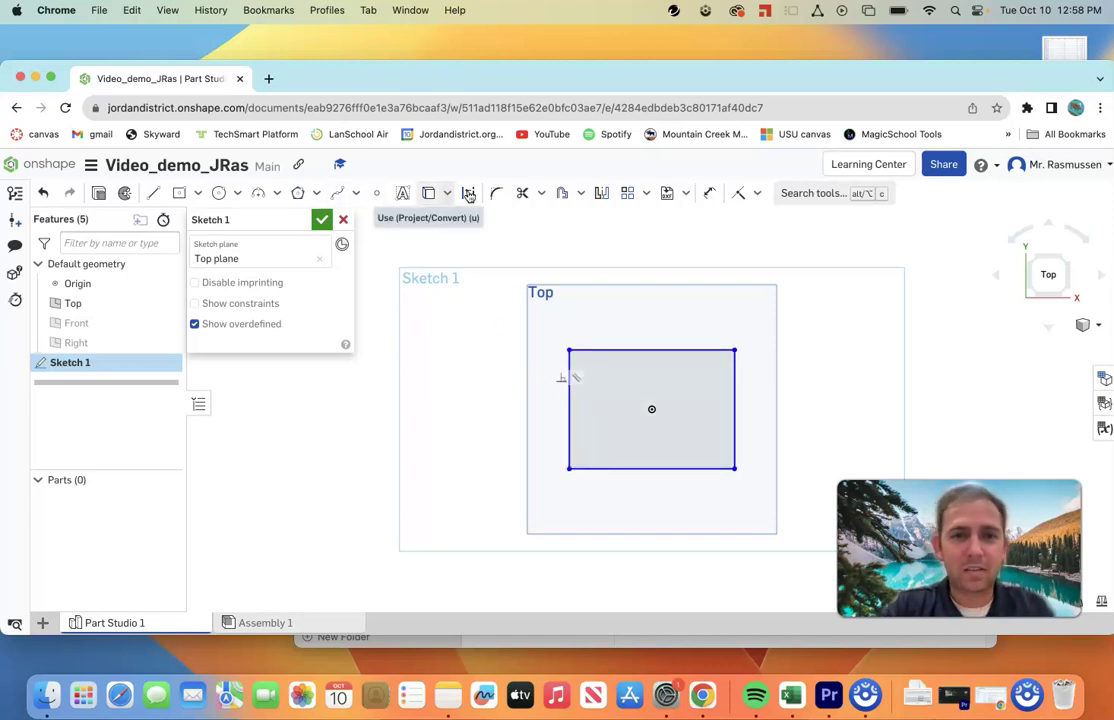
Dimension the rectangle's top edge to 3 in and its right edge to 2 in
{"action": "left_click", "coordinate": [705, 193]}
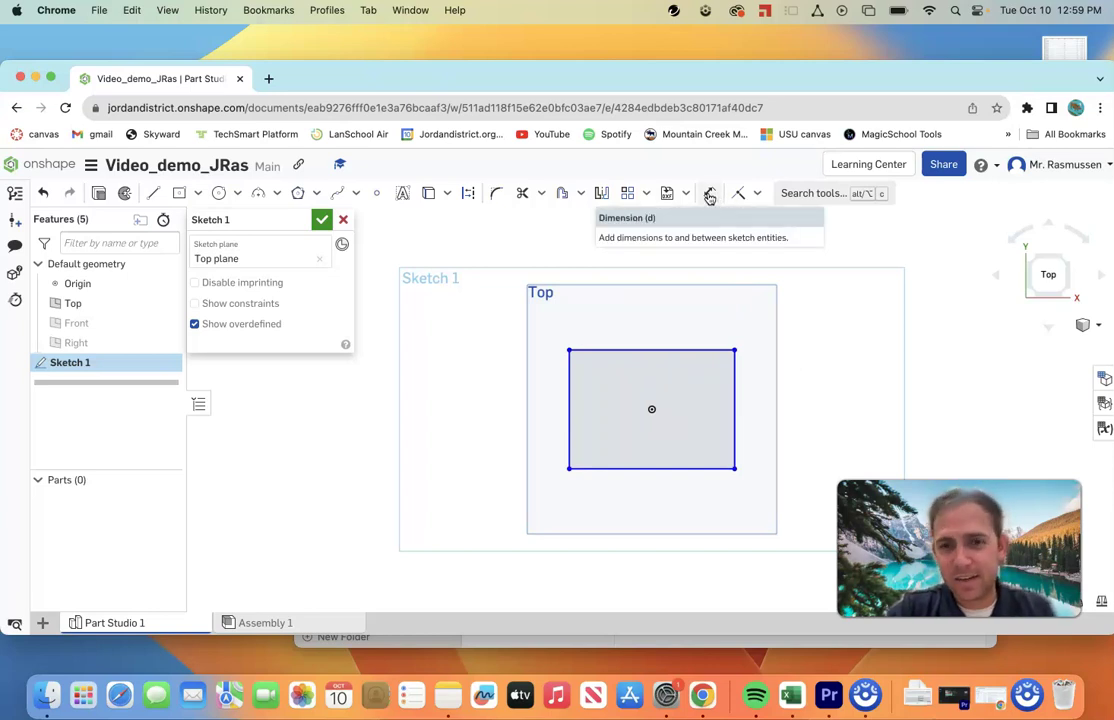
{"action": "left_click", "coordinate": [709, 194]}
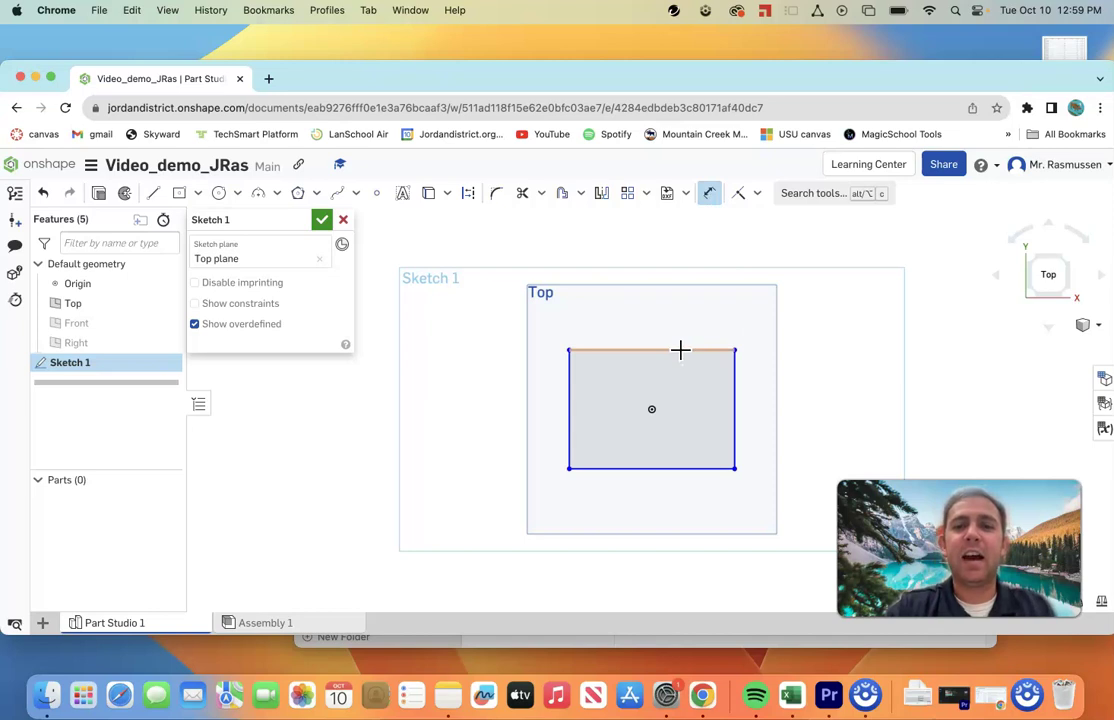
{"action": "left_click", "coordinate": [680, 350]}
{"action": "left_click", "coordinate": [680, 305]}
{"action": "type", "text": "3"}
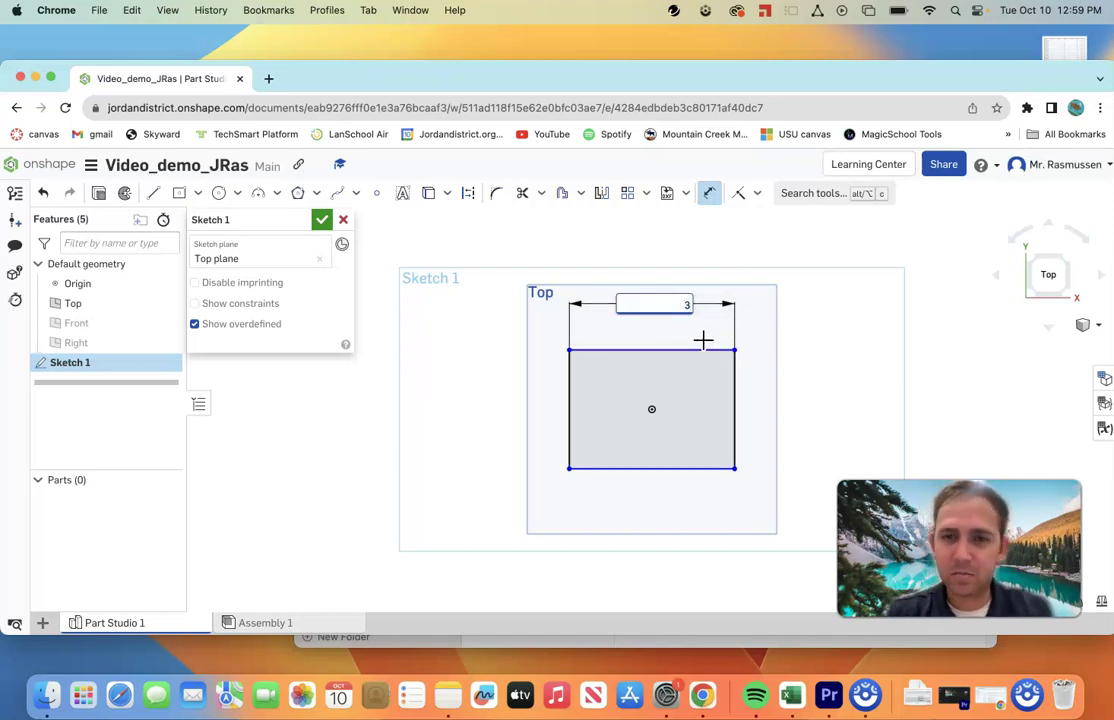
{"action": "key", "text": "Return"}
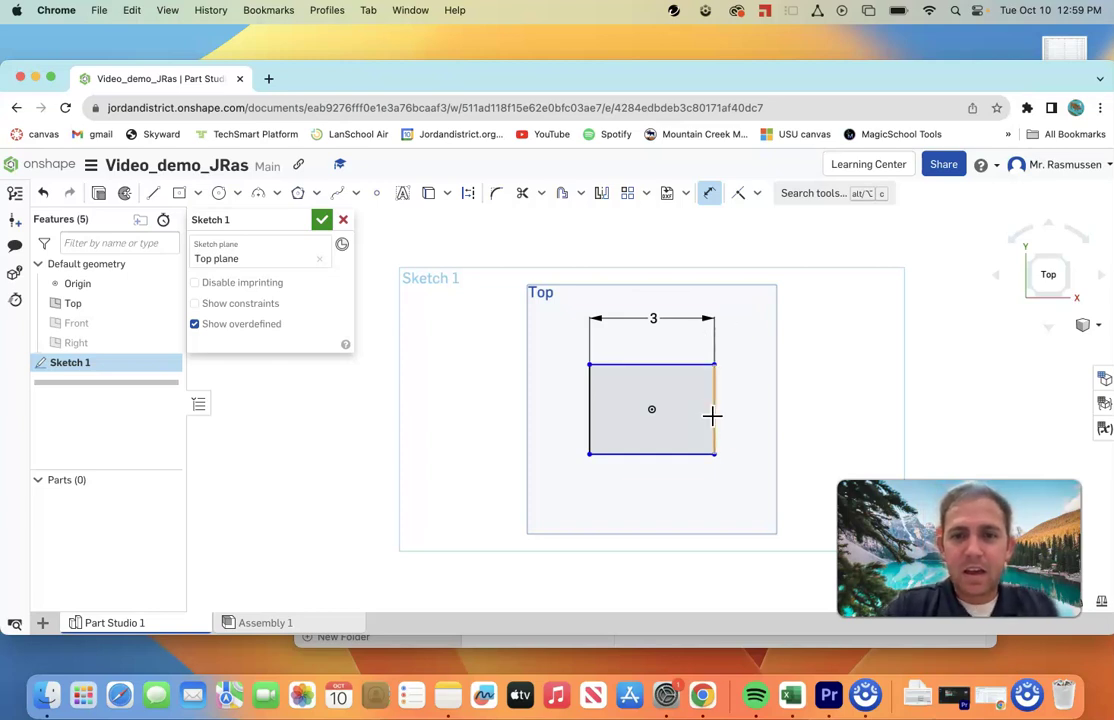
{"action": "left_click", "coordinate": [714, 415]}
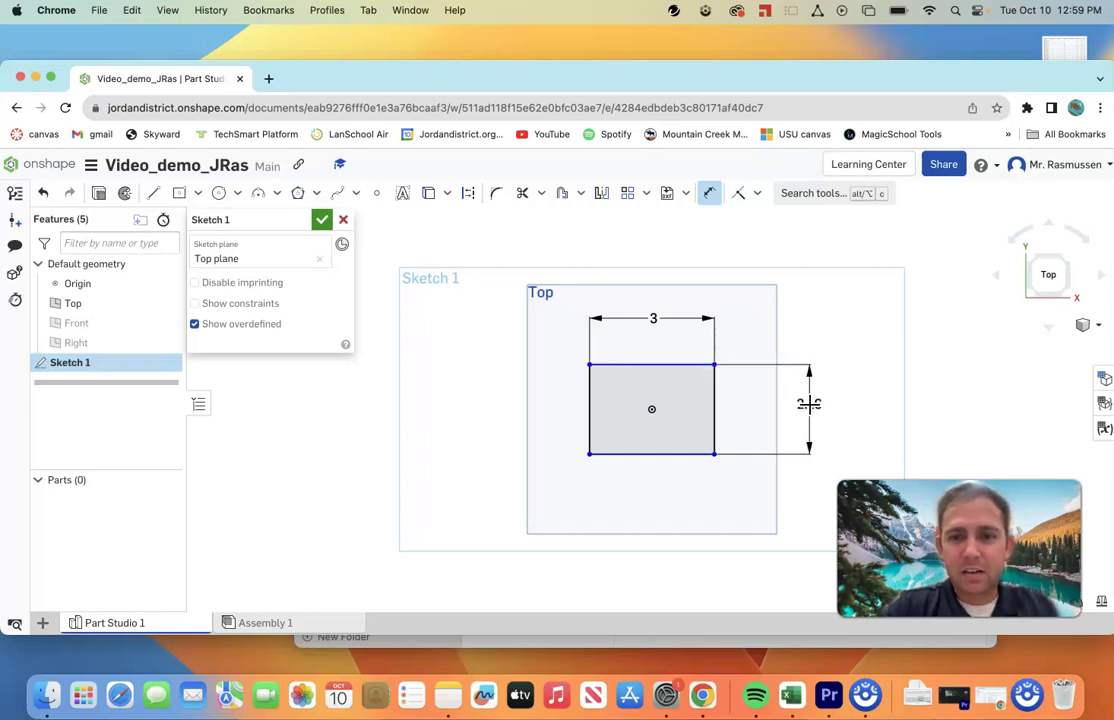
{"action": "left_click", "coordinate": [809, 404]}
{"action": "type", "text": "2"}
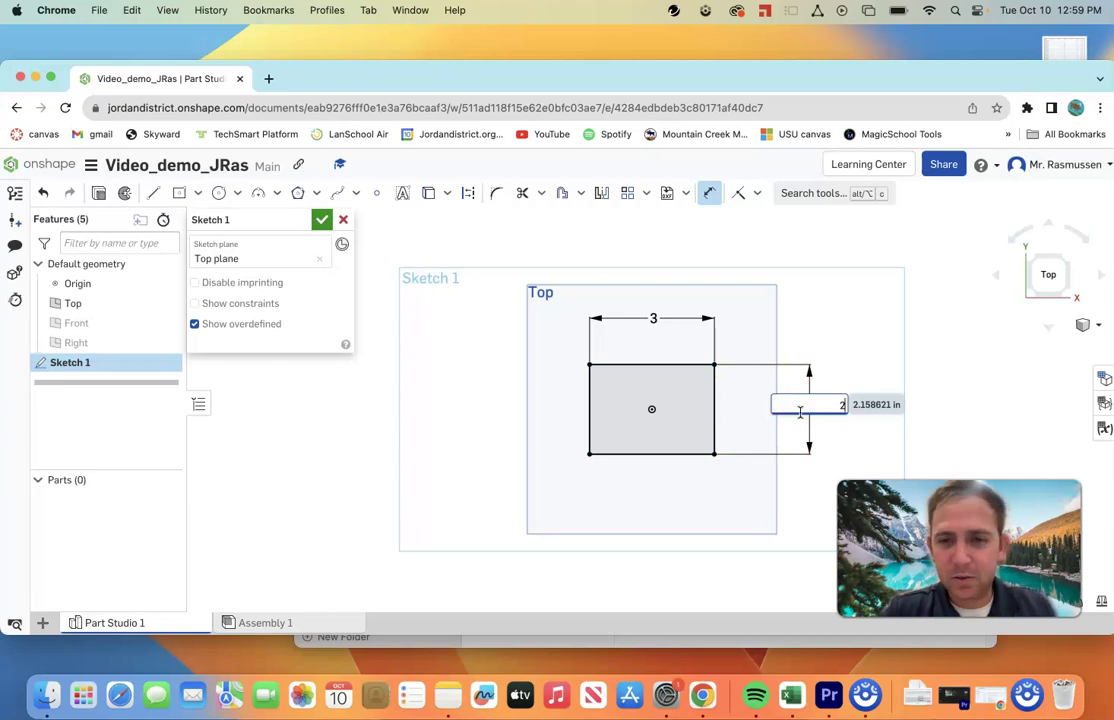
{"action": "key", "text": "Return"}
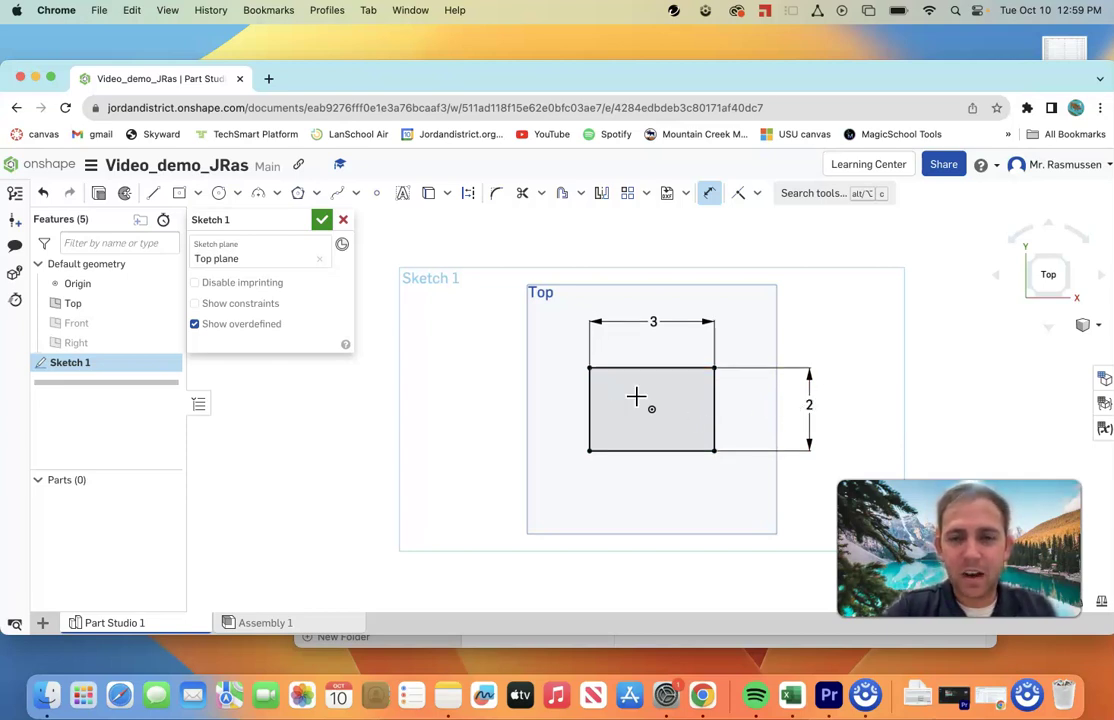
Draw a center-point circle inside the rectangle with a 0.5 diameter
{"action": "scroll", "coordinate": [650, 388], "scroll_direction": "right", "scroll_amount": 3}
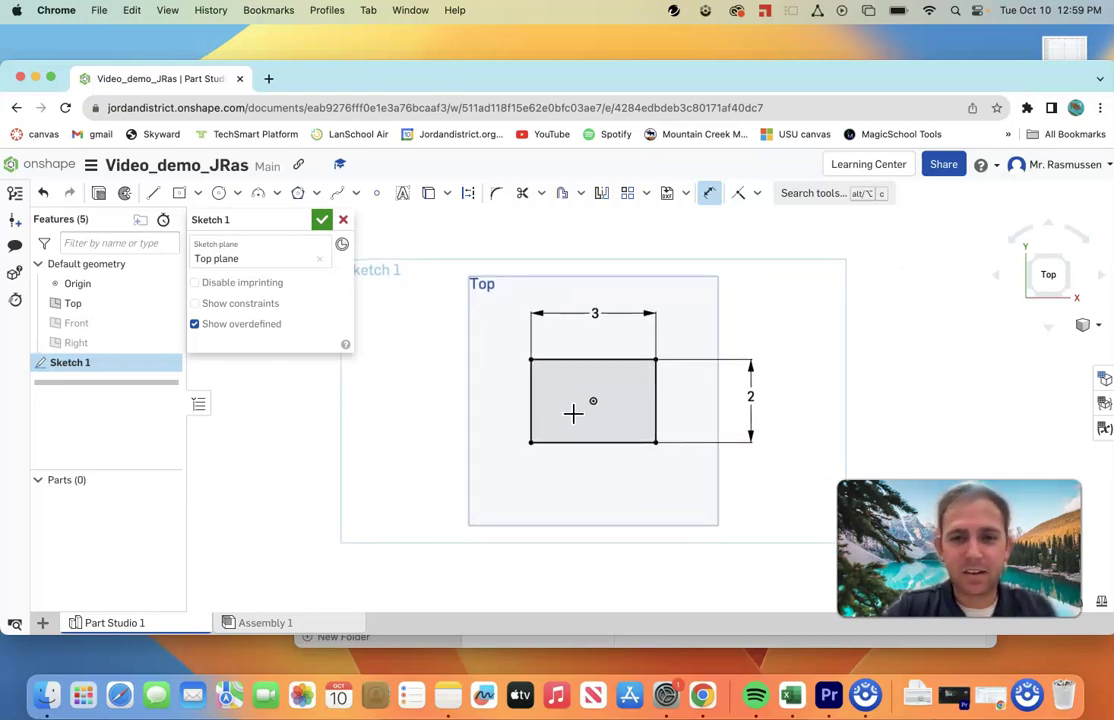
{"action": "scroll", "coordinate": [564, 410], "scroll_direction": "up", "scroll_amount": 5}
{"action": "scroll", "coordinate": [612, 343], "scroll_direction": "up", "scroll_amount": 2}
{"action": "scroll", "coordinate": [607, 378], "scroll_direction": "up", "scroll_amount": 2}
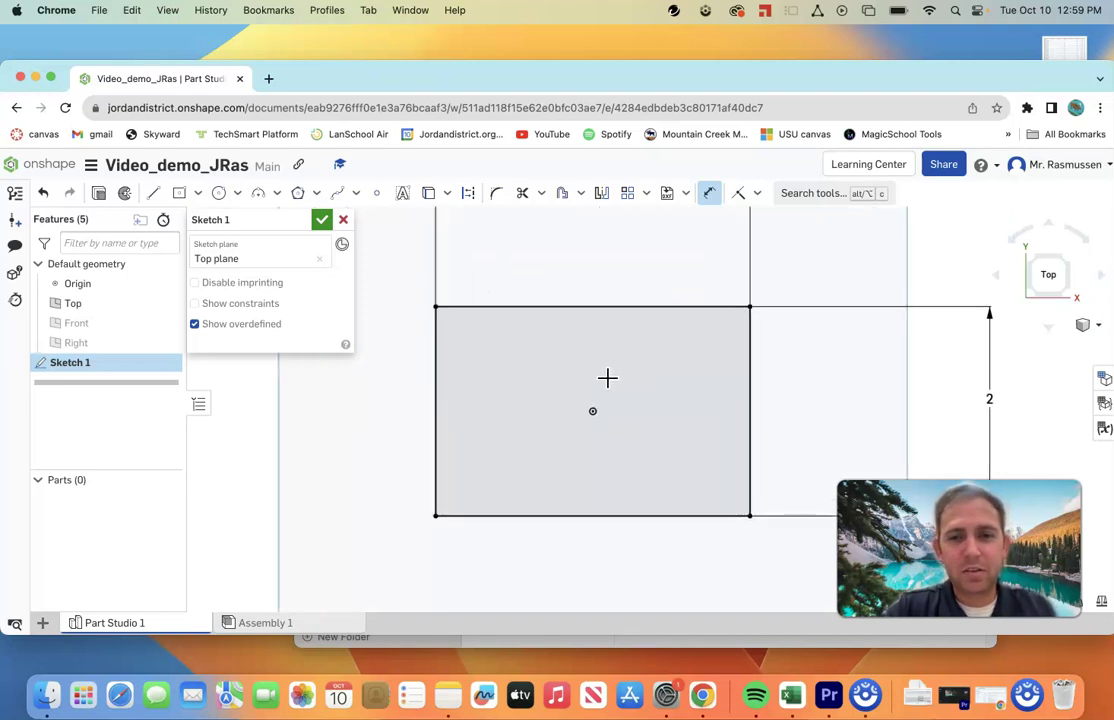
{"action": "scroll", "coordinate": [607, 378], "scroll_direction": "up", "scroll_amount": 2}
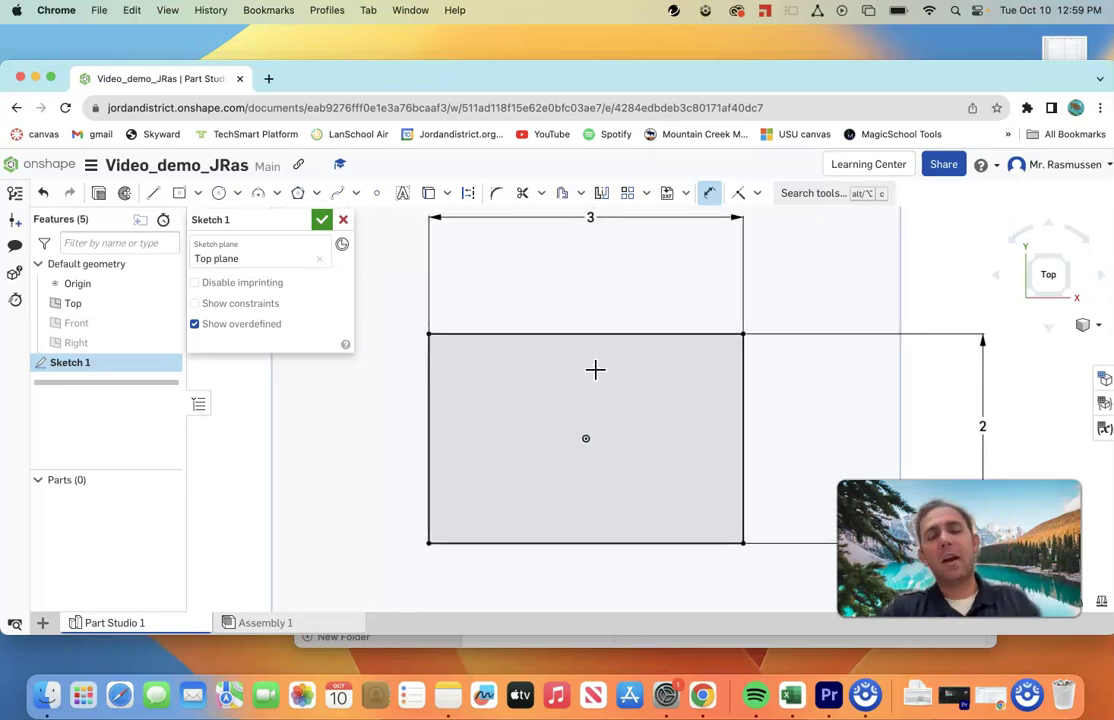
{"action": "left_click", "coordinate": [217, 194]}
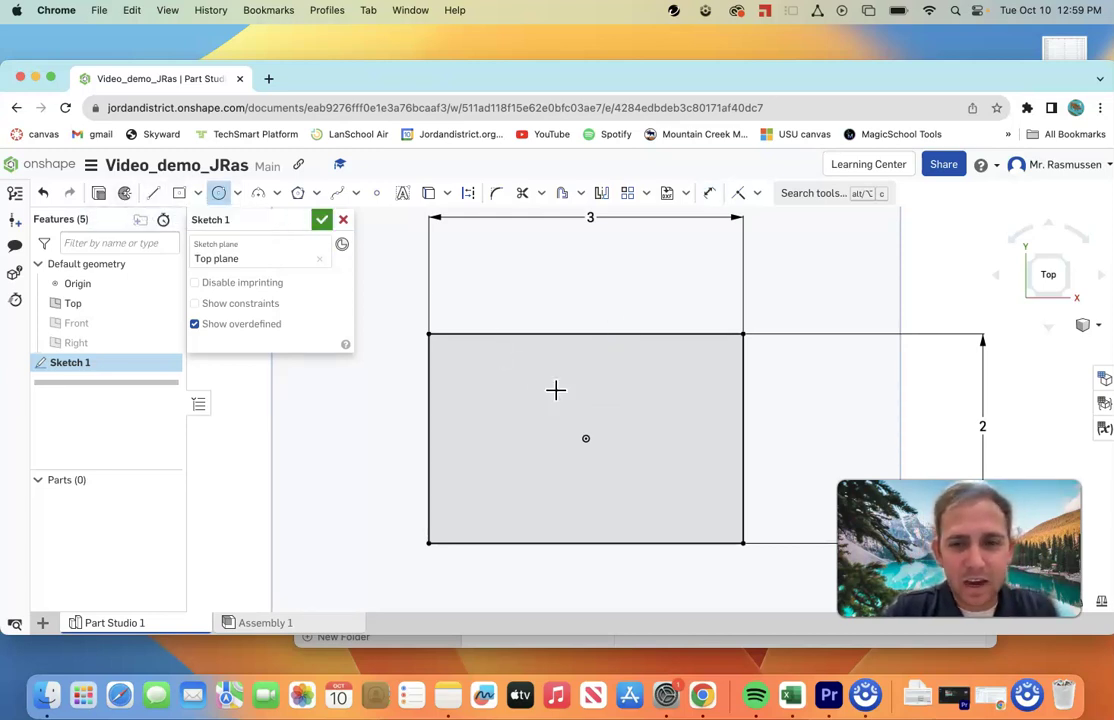
{"action": "left_click", "coordinate": [586, 438]}
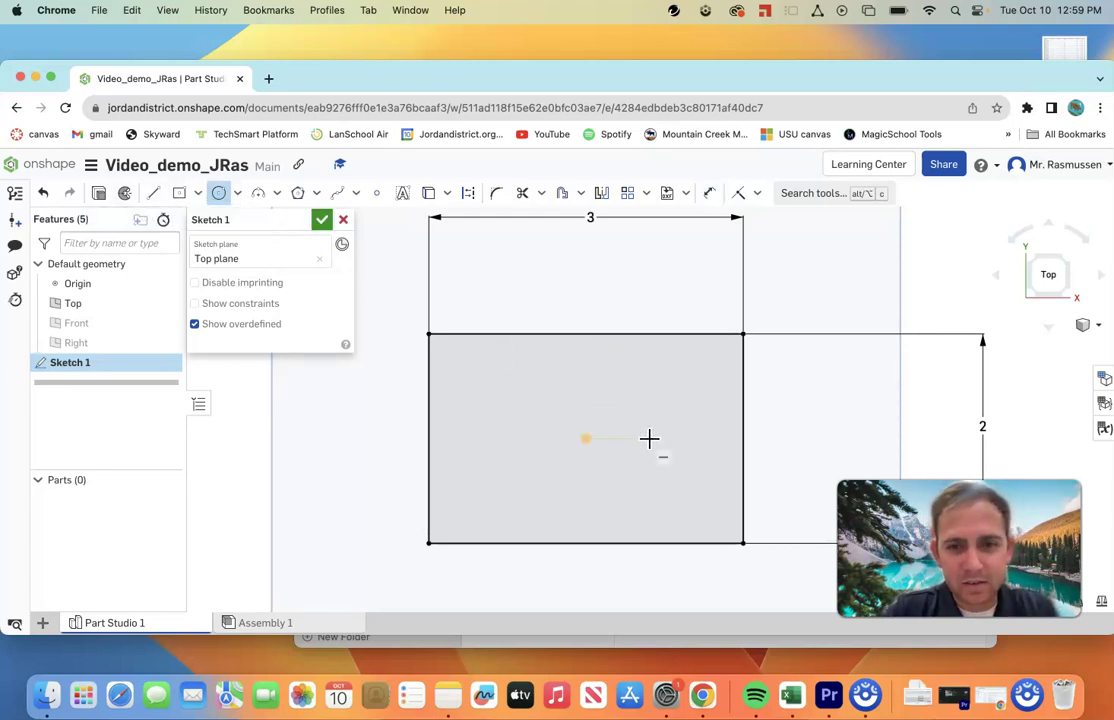
{"action": "left_click", "coordinate": [587, 438]}
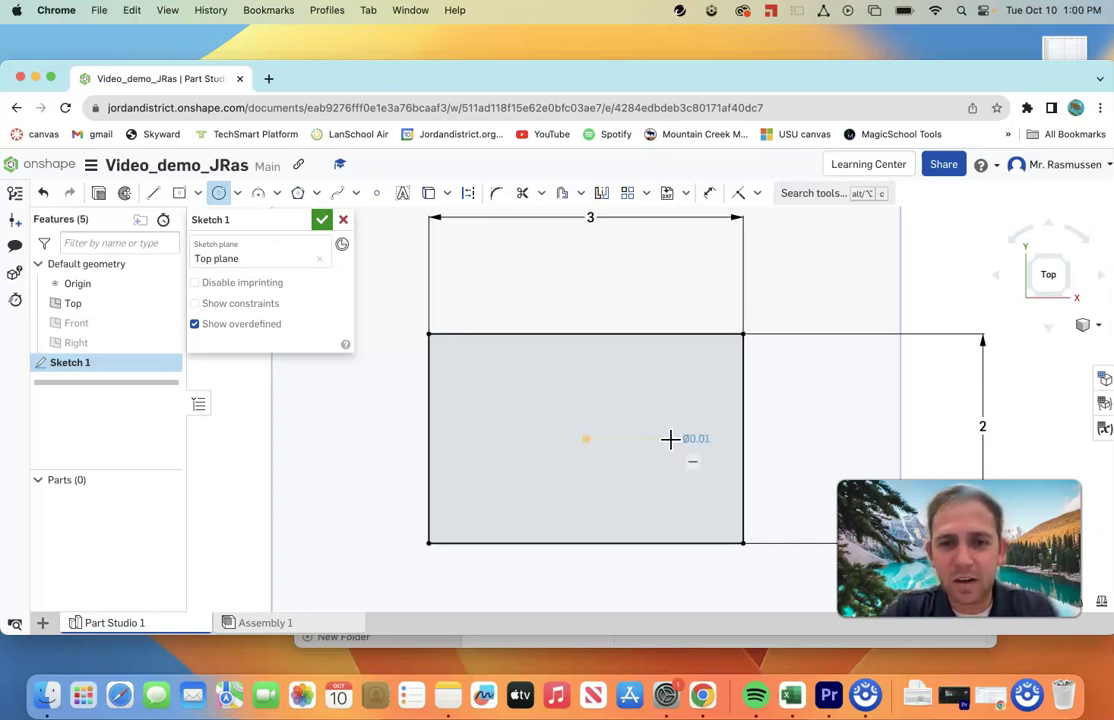
{"action": "left_click", "coordinate": [635, 400]}
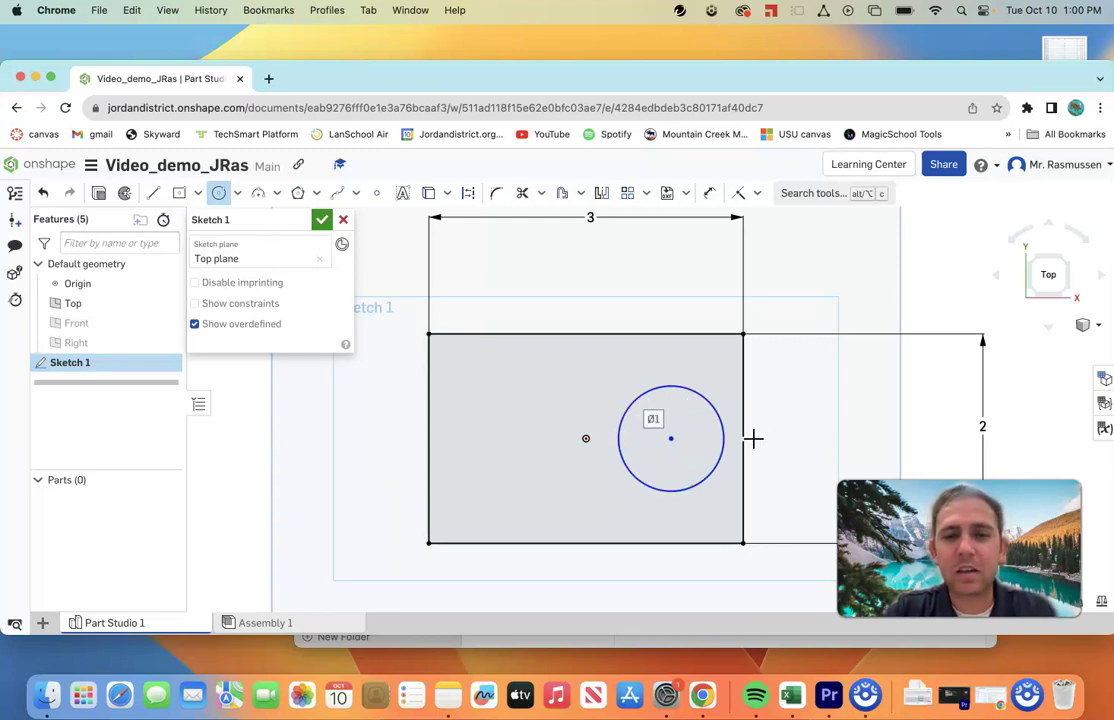
{"action": "type", "text": "0.5"}
{"action": "key", "text": "Return"}
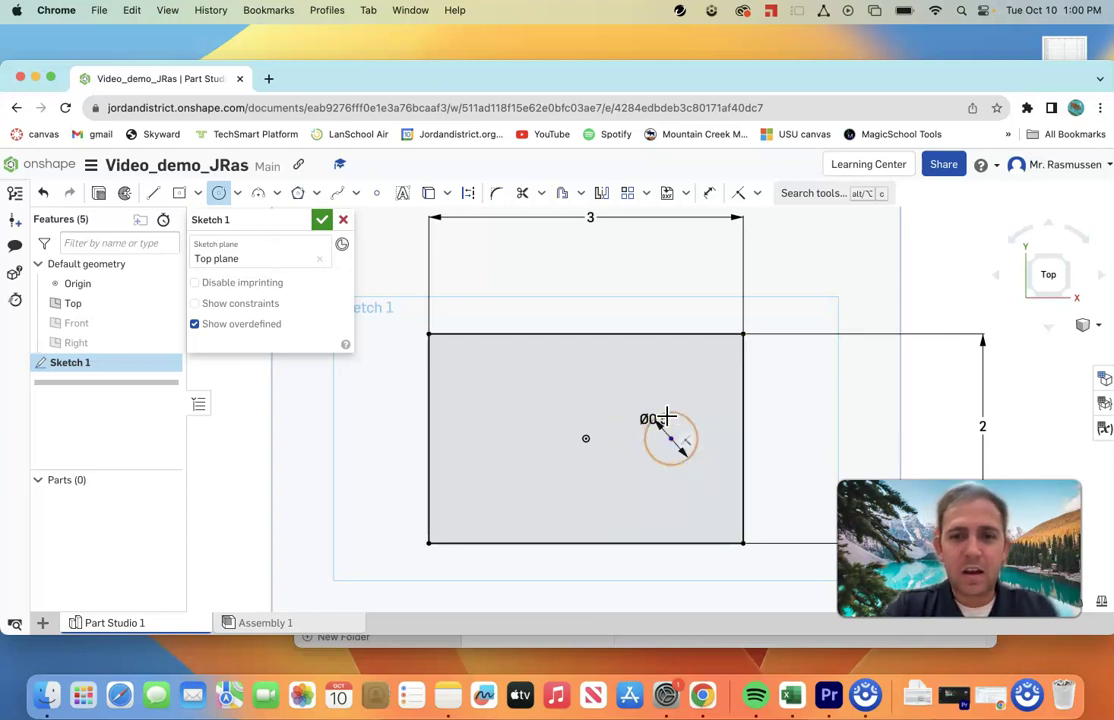
Add a 0.5 in diameter dimension to the circle, placed above it
{"action": "left_click", "coordinate": [710, 193]}
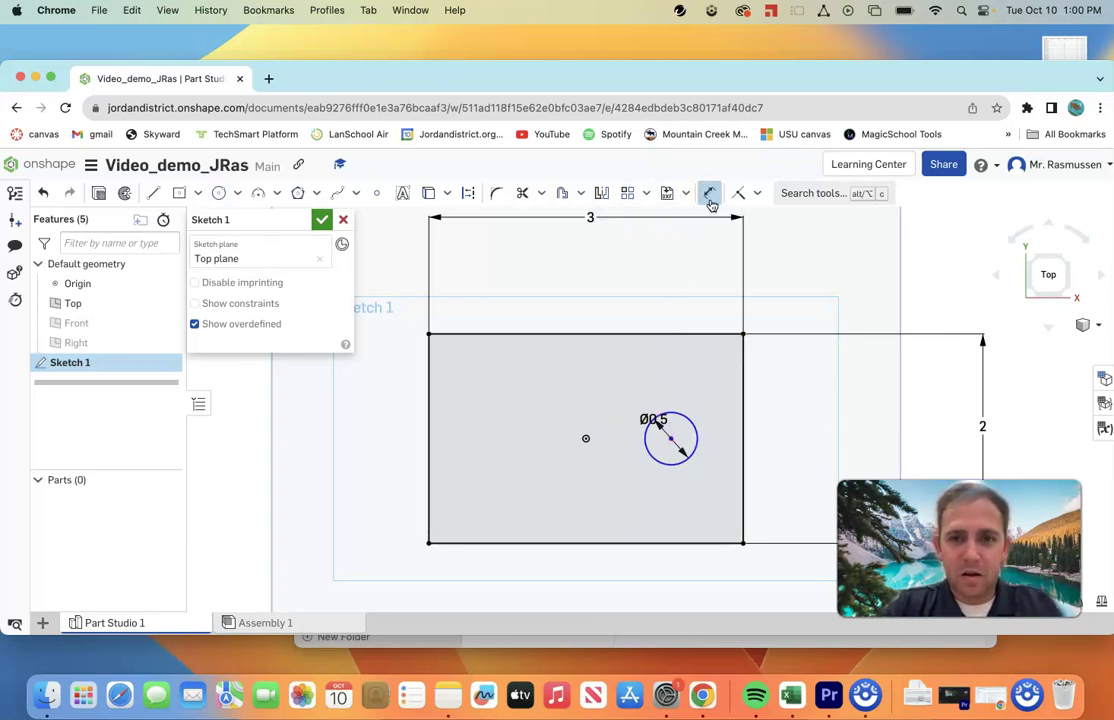
{"action": "left_click", "coordinate": [690, 424]}
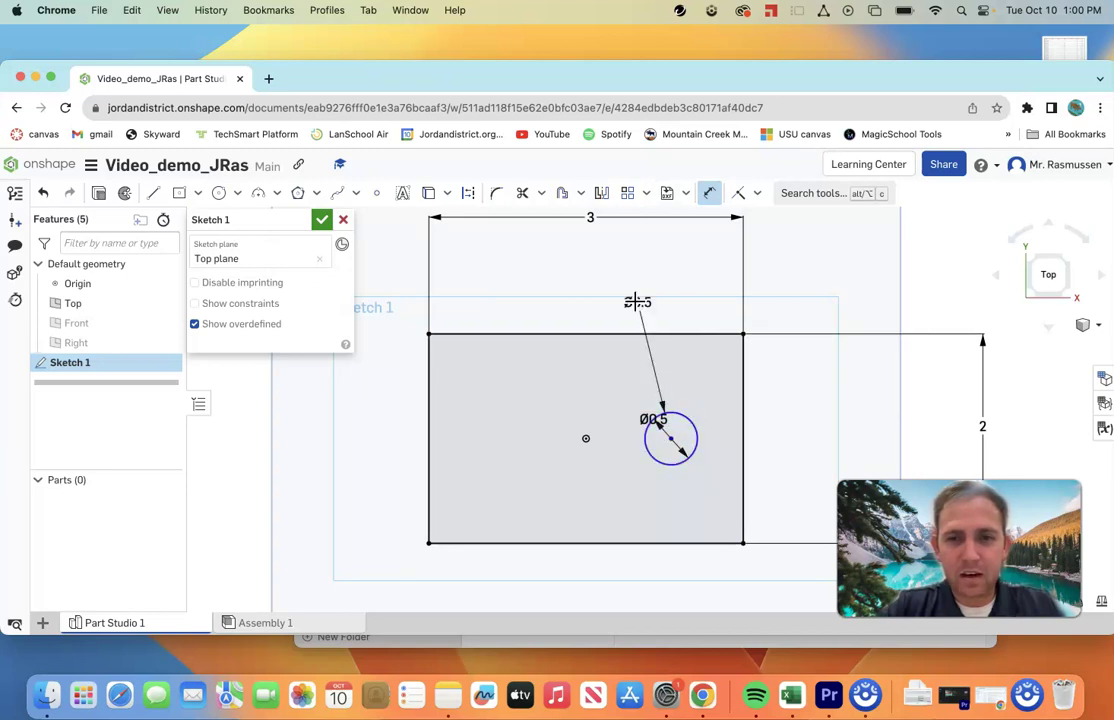
{"action": "left_click", "coordinate": [575, 276]}
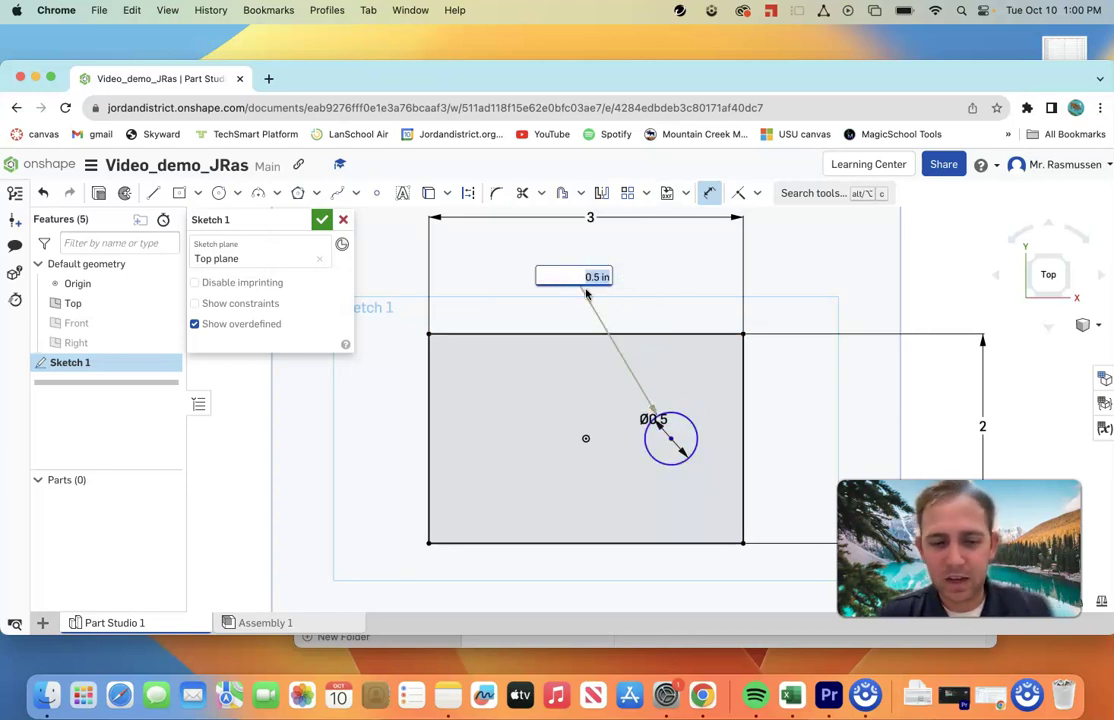
{"action": "key", "text": "Return"}
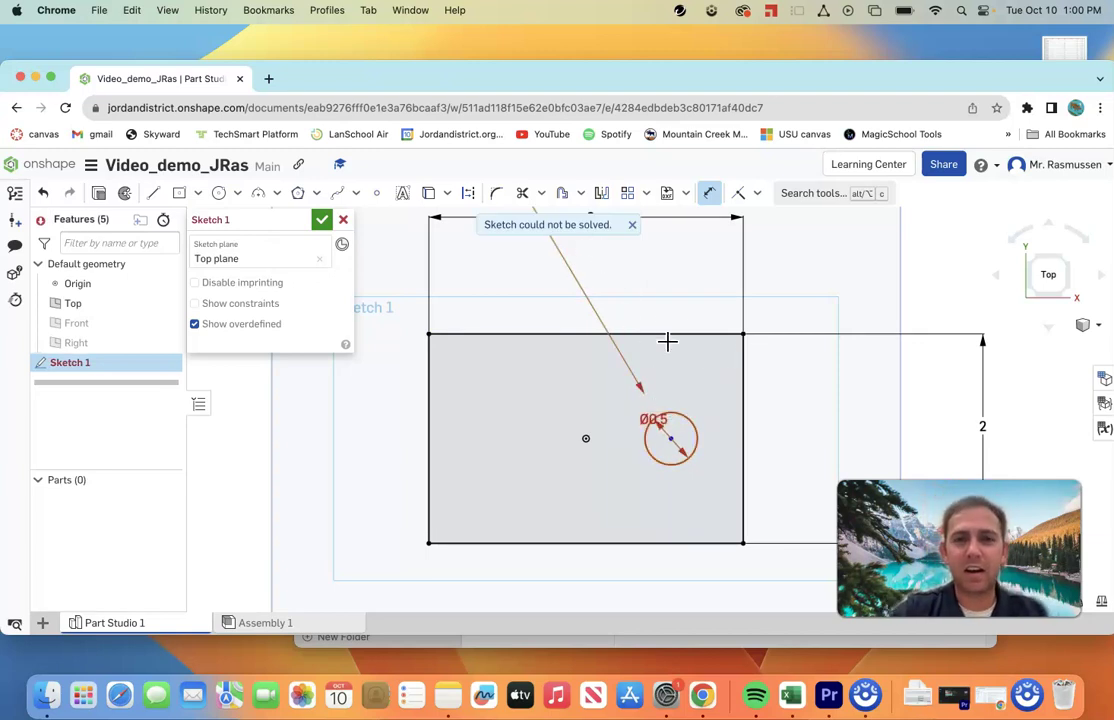
{"action": "scroll", "coordinate": [600, 280], "scroll_direction": "up", "scroll_amount": 2}
{"action": "scroll", "coordinate": [560, 270], "scroll_direction": "down", "scroll_amount": 8}
{"action": "scroll", "coordinate": [550, 292], "scroll_direction": "up", "scroll_amount": 6}
{"action": "scroll", "coordinate": [556, 386], "scroll_direction": "up", "scroll_amount": 7}
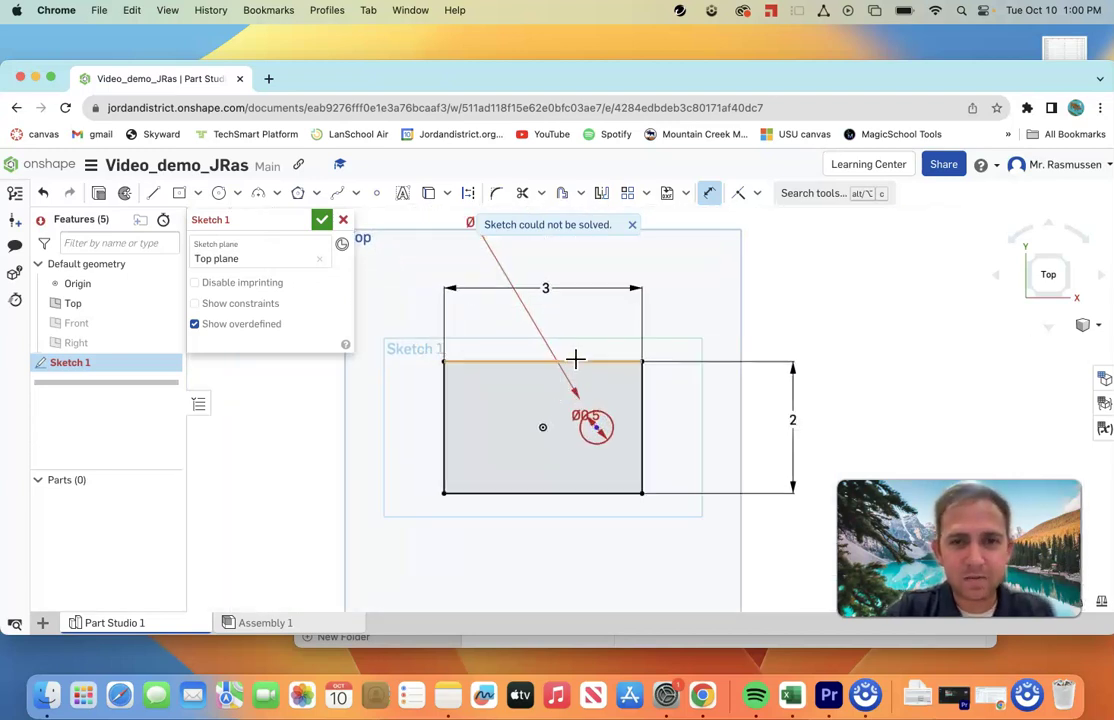
{"action": "scroll", "coordinate": [590, 424], "scroll_direction": "up", "scroll_amount": 1}
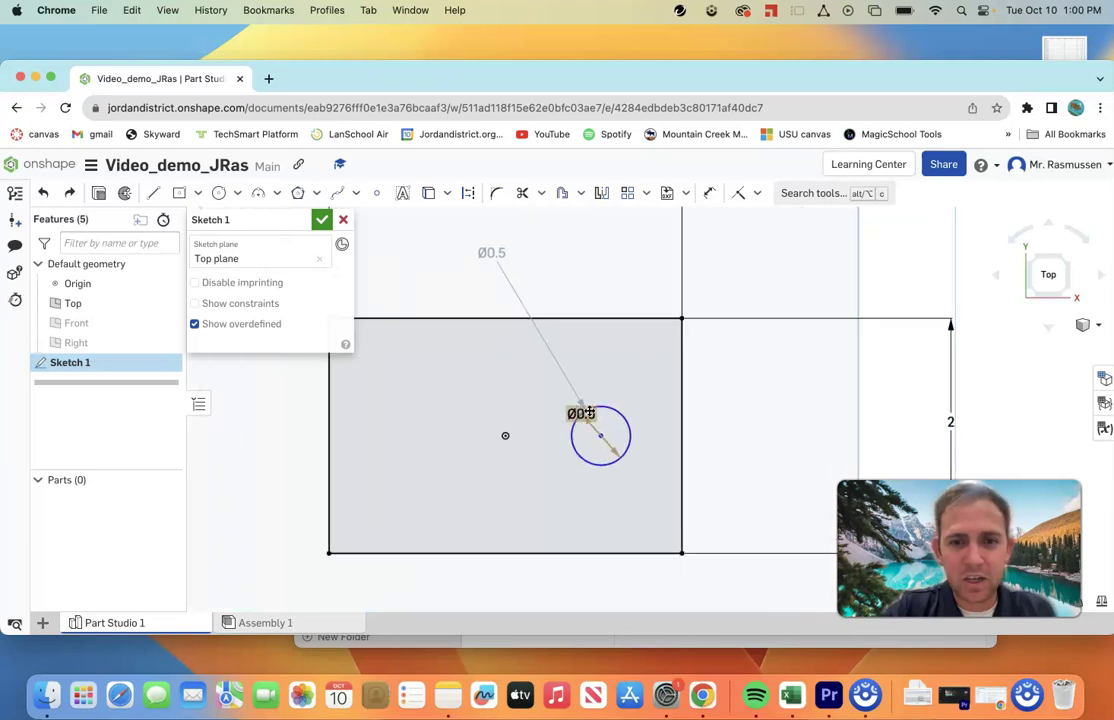
Change the circle's diameter to 1 and move the Ø1 label clear of the plate
{"action": "double_click", "coordinate": [577, 413]}
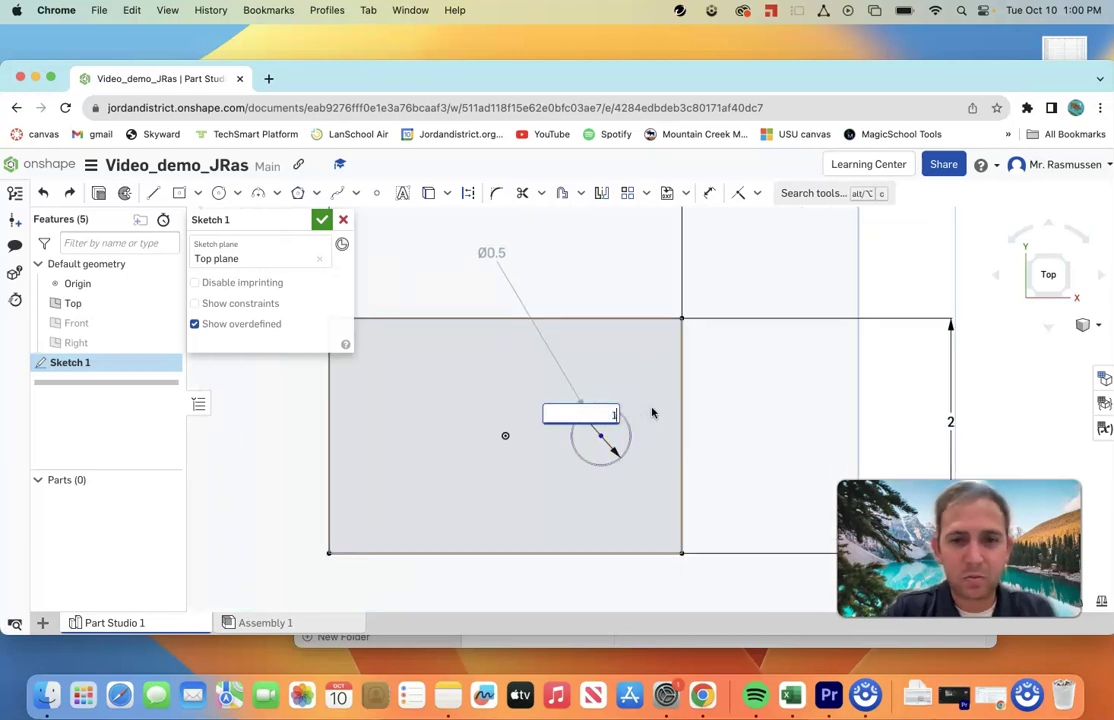
{"action": "type", "text": "1"}
{"action": "key", "text": "Return"}
{"action": "mouse_move", "coordinate": [562, 390]}
{"action": "left_mouse_down"}
{"action": "mouse_move", "coordinate": [502, 285]}
{"action": "mouse_move", "coordinate": [448, 256]}
{"action": "mouse_move", "coordinate": [439, 268]}
{"action": "left_mouse_up"}
{"action": "scroll", "coordinate": [448, 256], "scroll_direction": "down", "scroll_amount": 3}
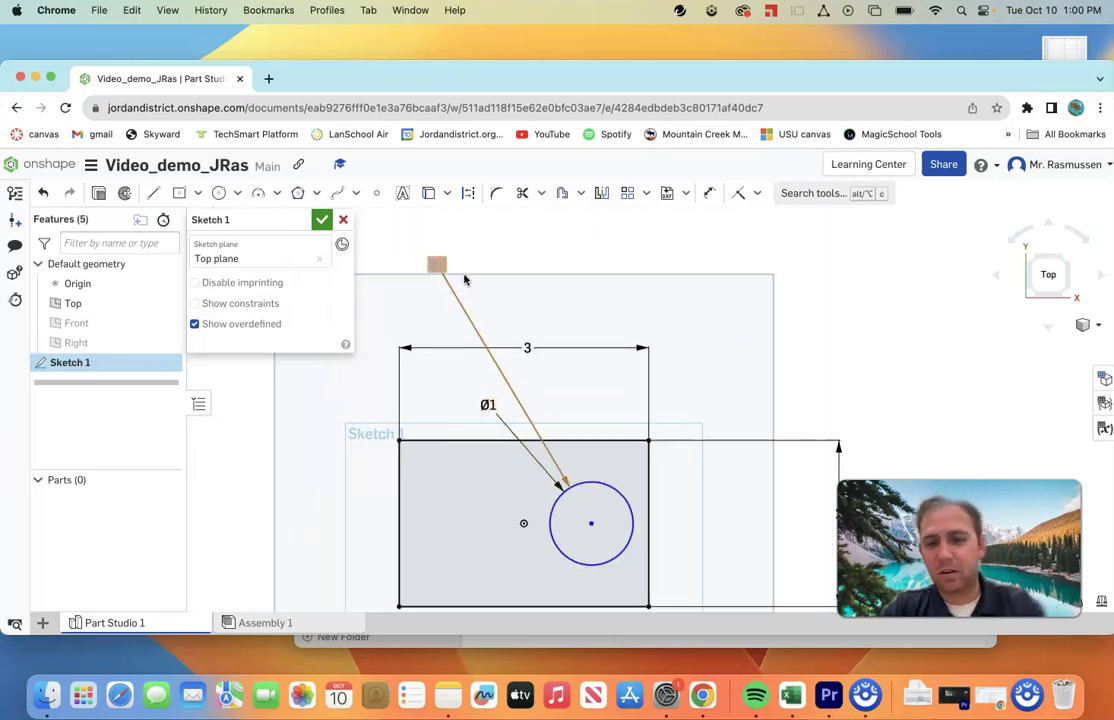
{"action": "scroll", "coordinate": [650, 455], "scroll_direction": "down", "scroll_amount": 2}
{"action": "scroll", "coordinate": [611, 474], "scroll_direction": "up", "scroll_amount": 2}
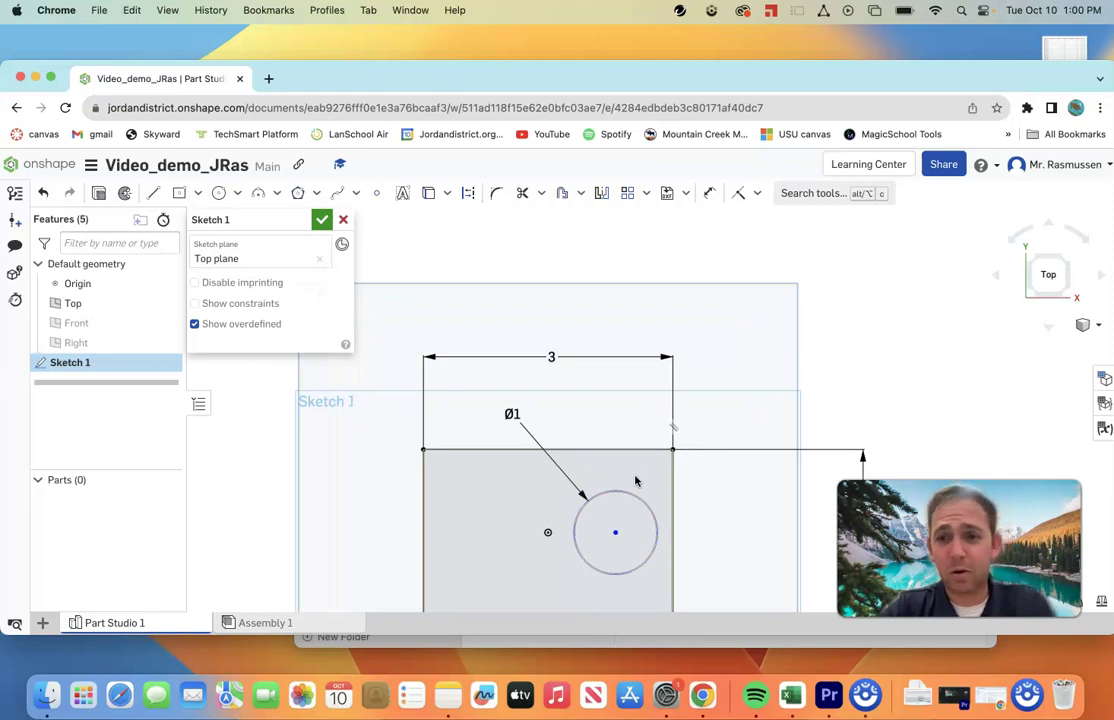
{"action": "scroll", "coordinate": [640, 455], "scroll_direction": "down", "scroll_amount": 2}
{"action": "scroll", "coordinate": [600, 425], "scroll_direction": "up", "scroll_amount": 2}
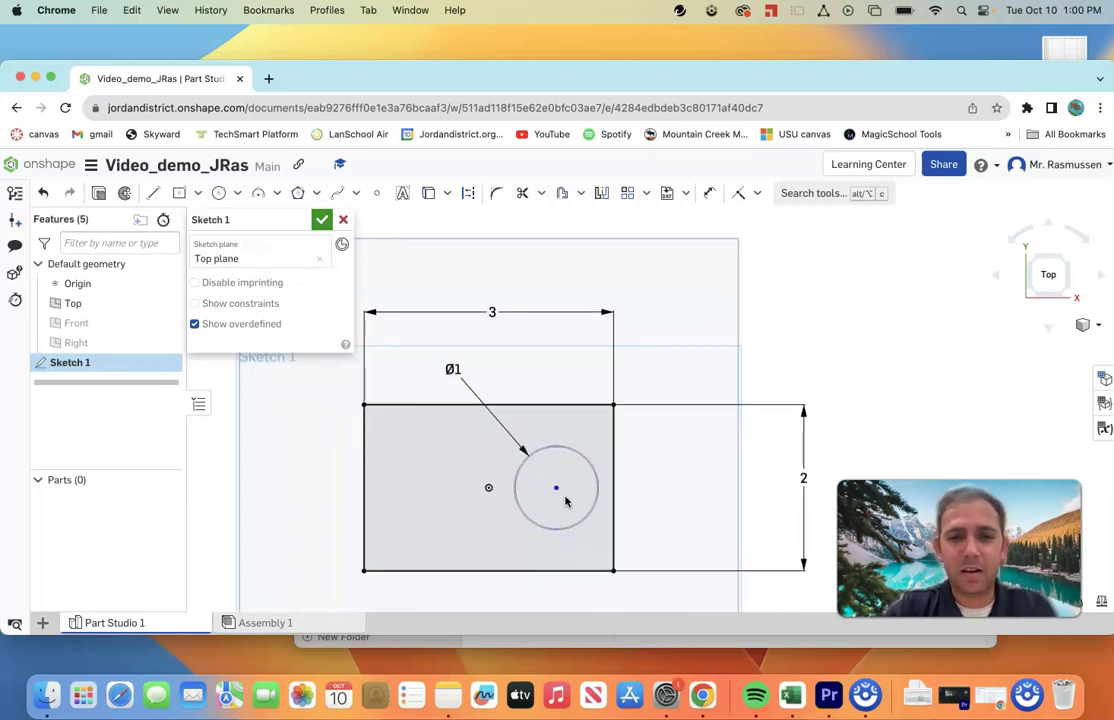
{"action": "scroll", "coordinate": [593, 502], "scroll_direction": "up", "scroll_amount": 2}
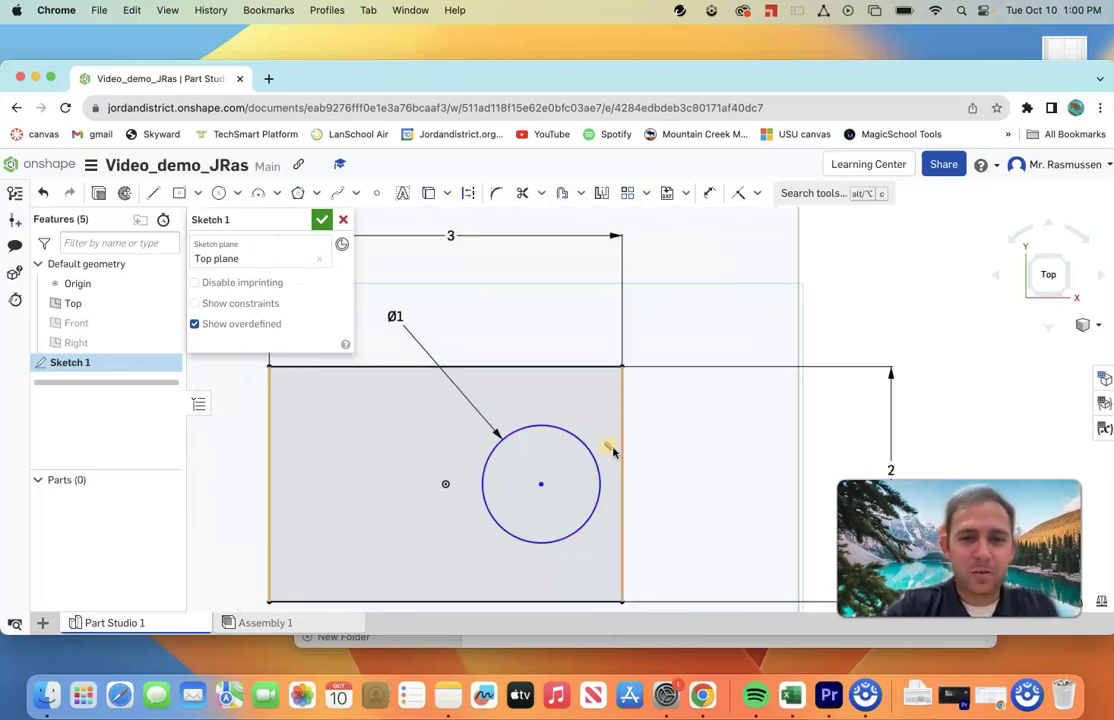
Dimension the circle centre 0.75 in from the rectangle's right edge
{"action": "left_click", "coordinate": [709, 193]}
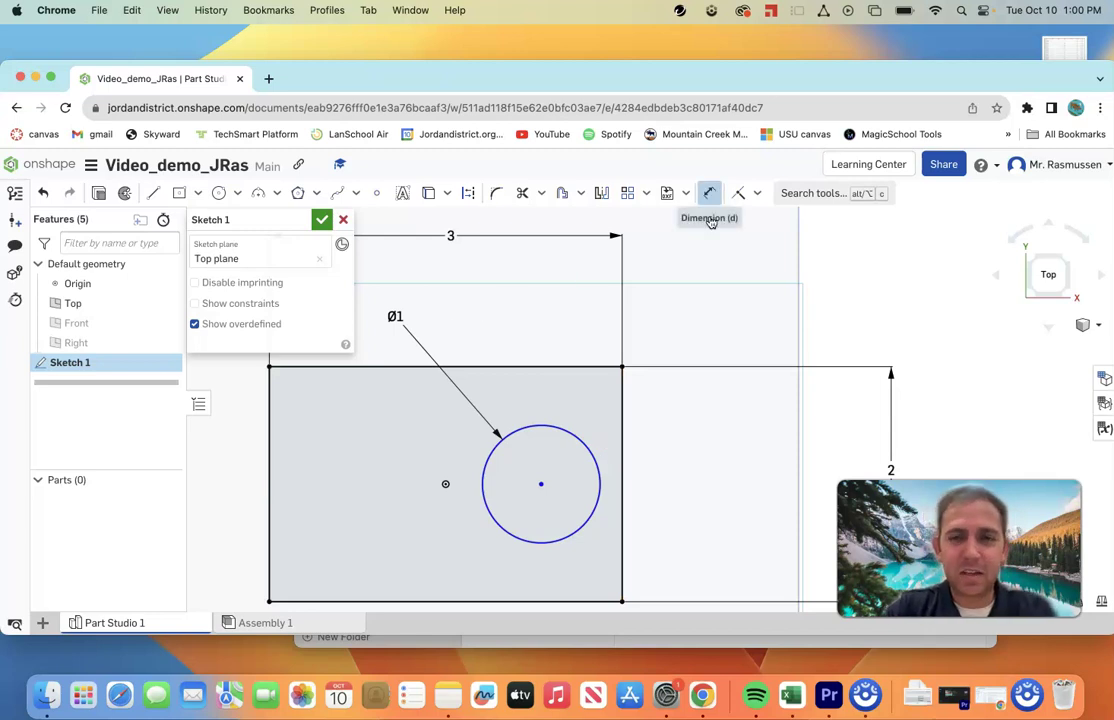
{"action": "left_click", "coordinate": [620, 471]}
{"action": "left_click", "coordinate": [580, 298]}
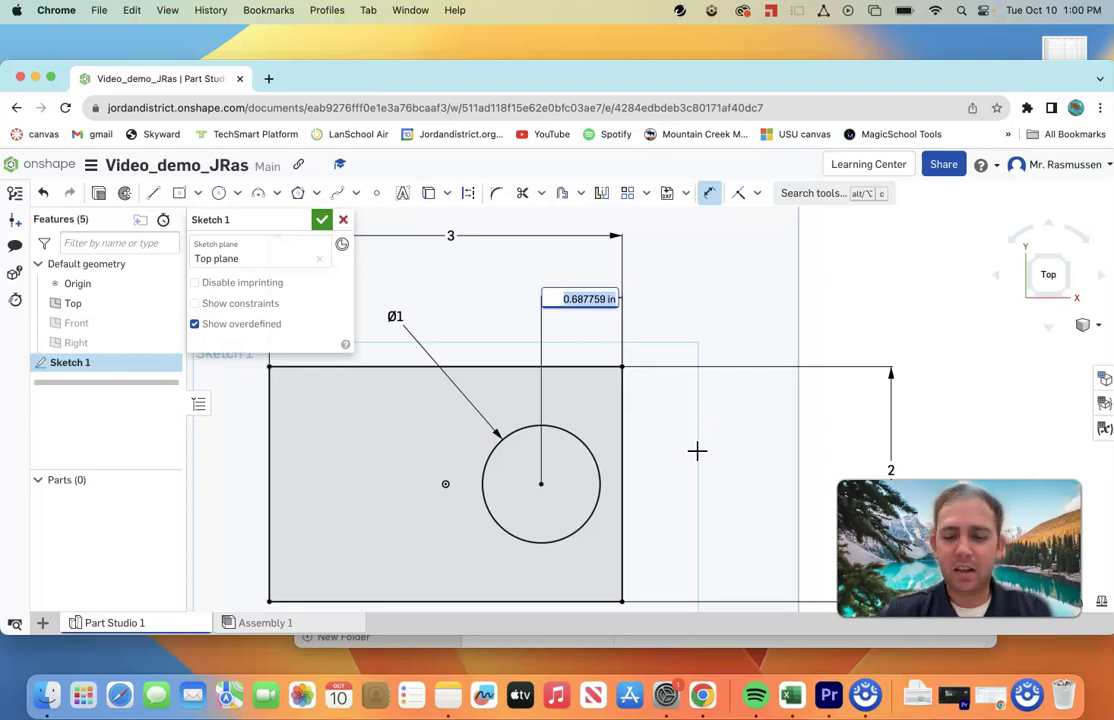
{"action": "key", "text": "BackSpace"}
{"action": "type", "text": ".75"}
{"action": "key", "text": "Return"}
Pan and orbit the view, then look straight down on the sketch plane
{"action": "mouse_move", "coordinate": [432, 448]}
{"action": "middle_mouse_down"}
{"action": "mouse_move", "coordinate": [438, 481]}
{"action": "mouse_move", "coordinate": [497, 473]}
{"action": "middle_mouse_up"}
{"action": "mouse_move", "coordinate": [497, 473]}
{"action": "right_mouse_down"}
{"action": "mouse_move", "coordinate": [505, 444]}
{"action": "mouse_move", "coordinate": [497, 469]}
{"action": "right_mouse_up"}
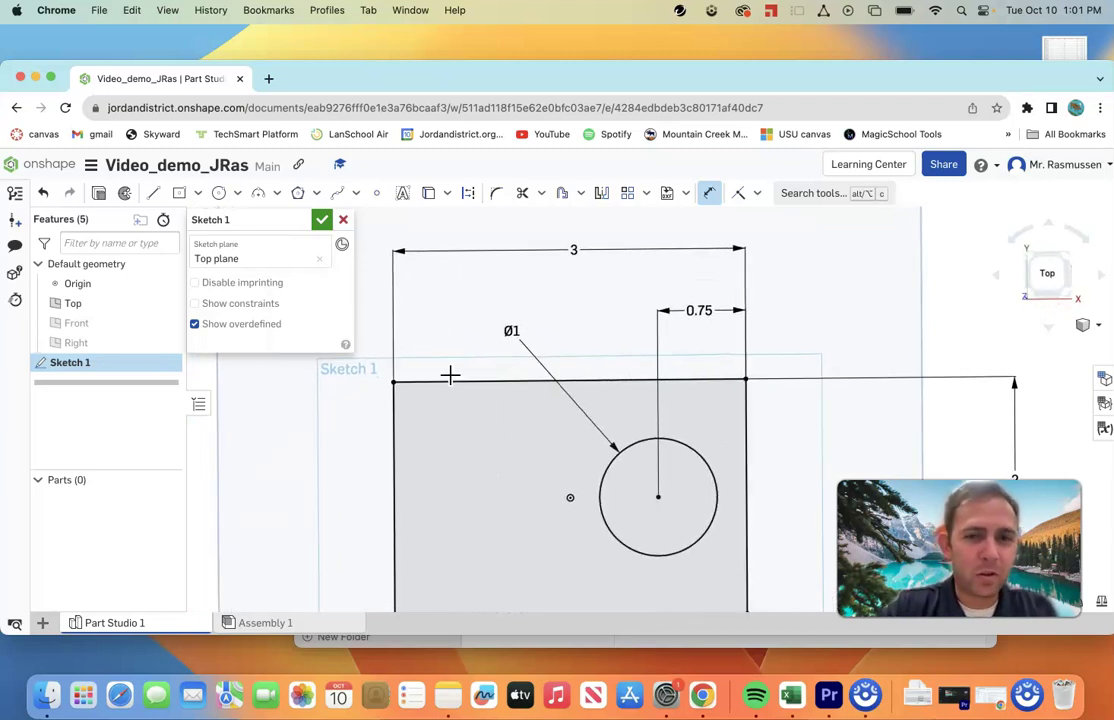
{"action": "scroll", "coordinate": [606, 396], "scroll_direction": "down", "scroll_amount": 2}
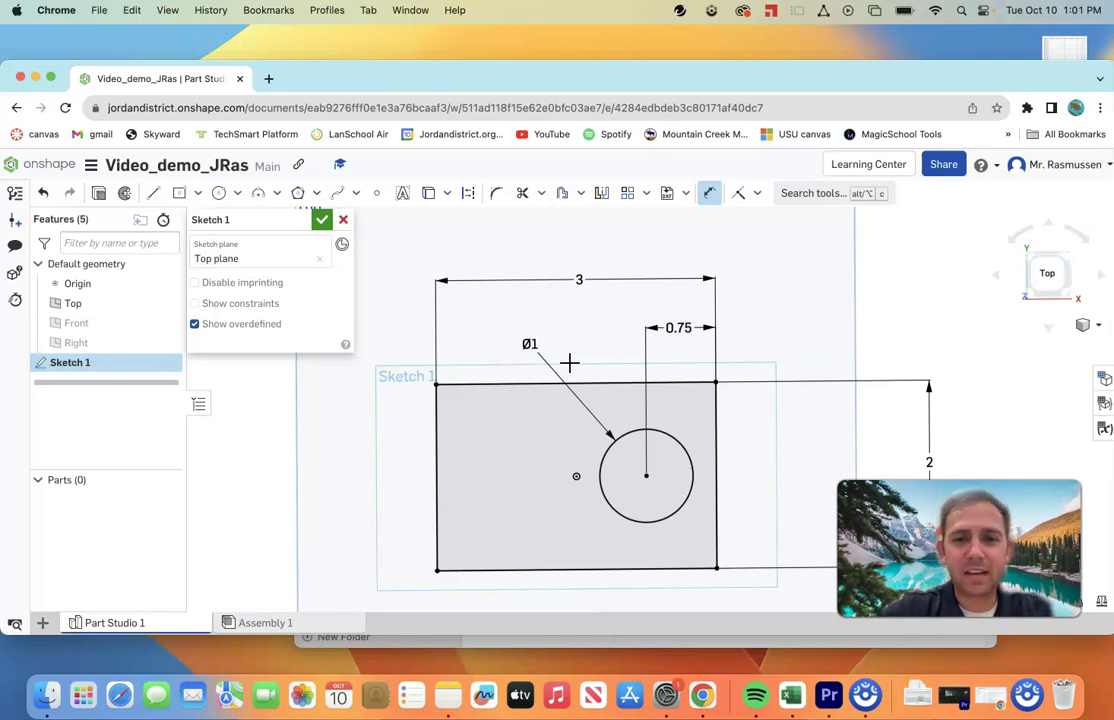
{"action": "scroll", "coordinate": [569, 363], "scroll_direction": "down", "scroll_amount": 1}
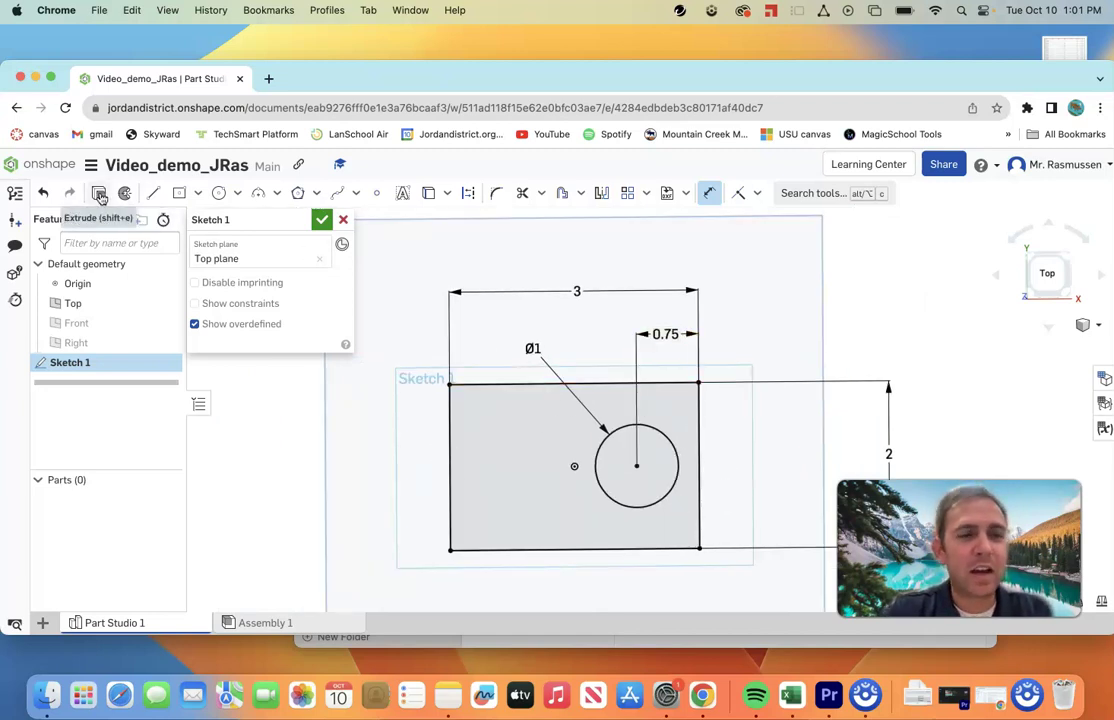
{"action": "mouse_move", "coordinate": [345, 340]}
{"action": "right_mouse_down"}
{"action": "mouse_move", "coordinate": [410, 353]}
{"action": "mouse_move", "coordinate": [413, 326]}
{"action": "mouse_move", "coordinate": [484, 387]}
{"action": "mouse_move", "coordinate": [467, 370]}
{"action": "mouse_move", "coordinate": [457, 379]}
{"action": "right_mouse_up"}
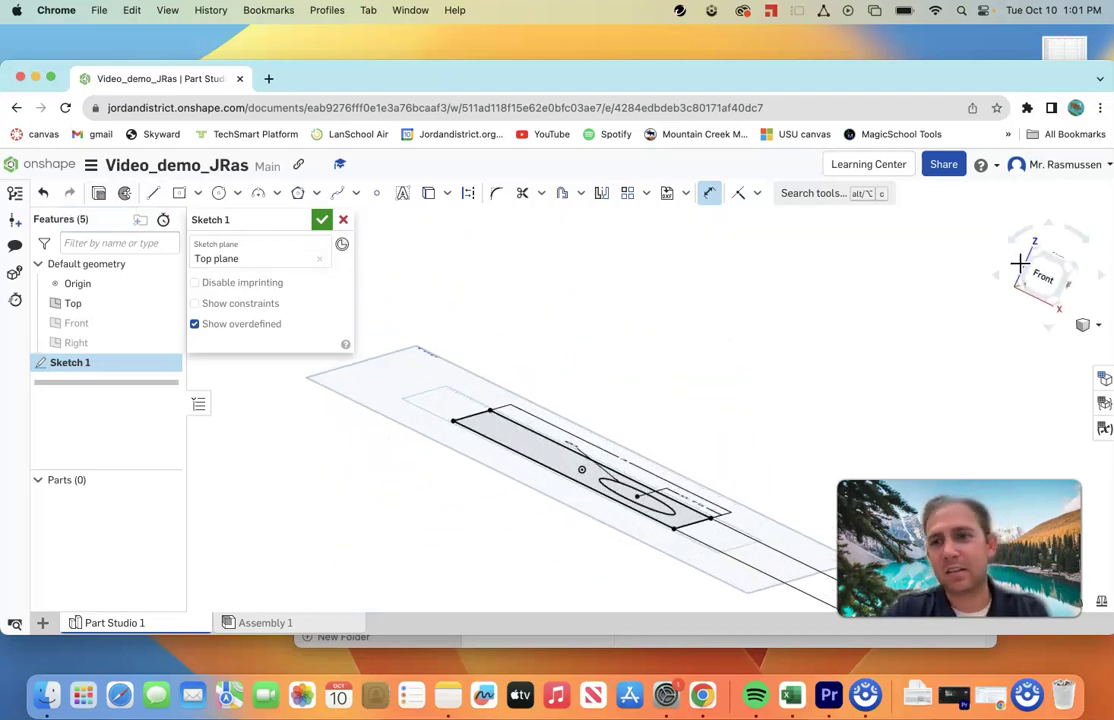
{"action": "right_click_drag", "start_coordinate": [1011, 268], "coordinate": [727, 330]}
{"action": "right_click", "coordinate": [456, 346]}
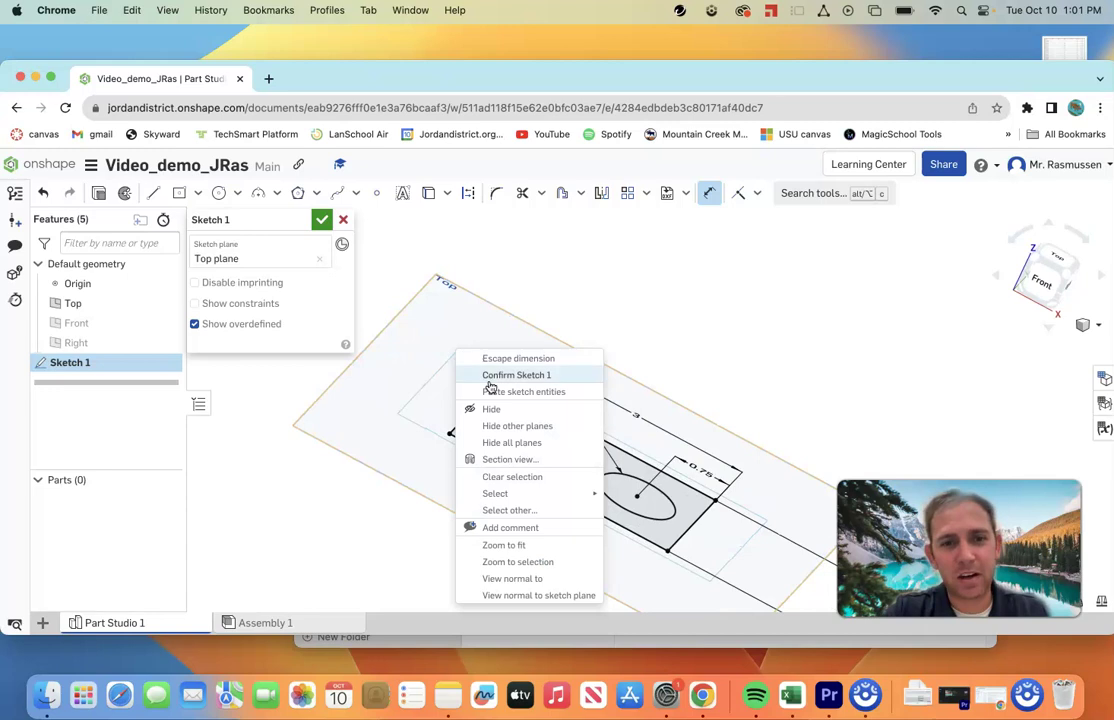
{"action": "left_click", "coordinate": [540, 597]}
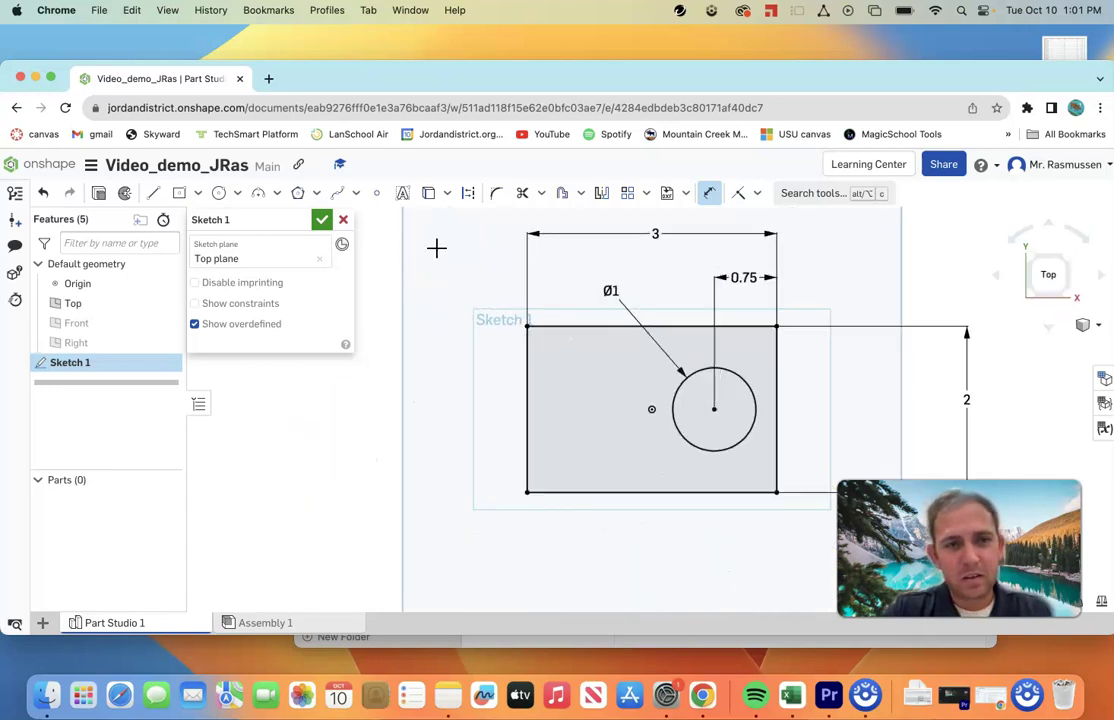
Start extruding Sketch 1, adjusting the preview depth and setting it to 0.5 in
{"action": "left_click", "coordinate": [99, 193]}
{"action": "right_click_drag", "start_coordinate": [520, 318], "coordinate": [651, 288]}
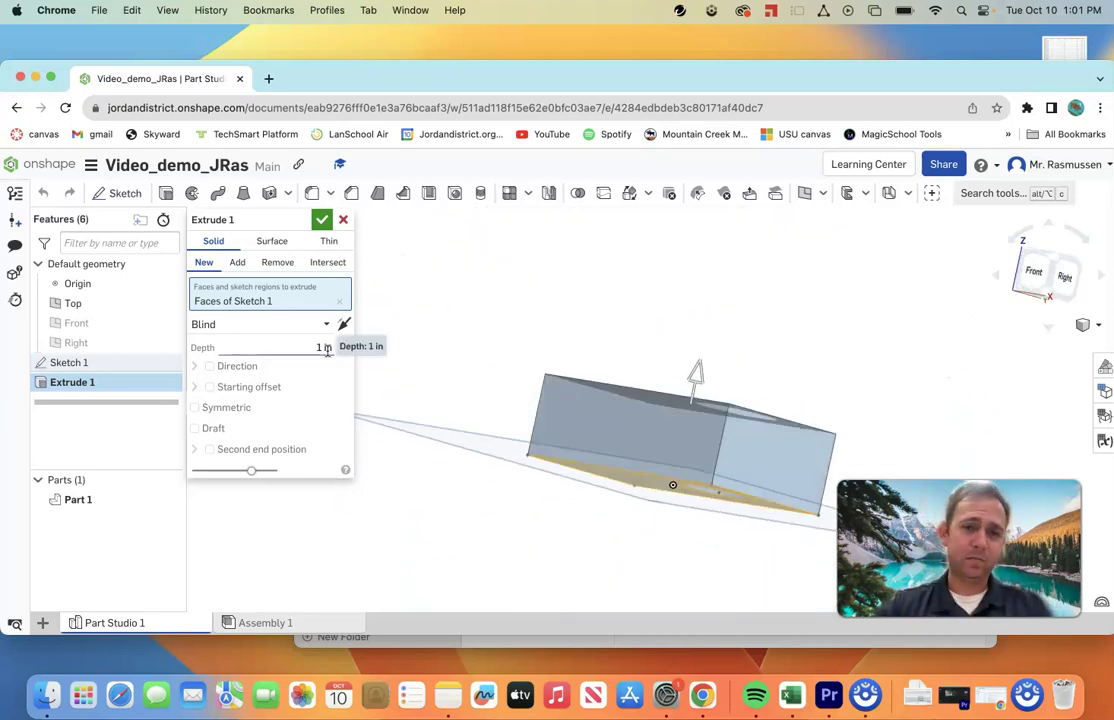
{"action": "right_click_drag", "start_coordinate": [740, 383], "coordinate": [656, 378]}
{"action": "left_click_drag", "start_coordinate": [654, 364], "coordinate": [740, 250]}
{"action": "scroll", "coordinate": [716, 249], "scroll_direction": "down", "scroll_amount": 4}
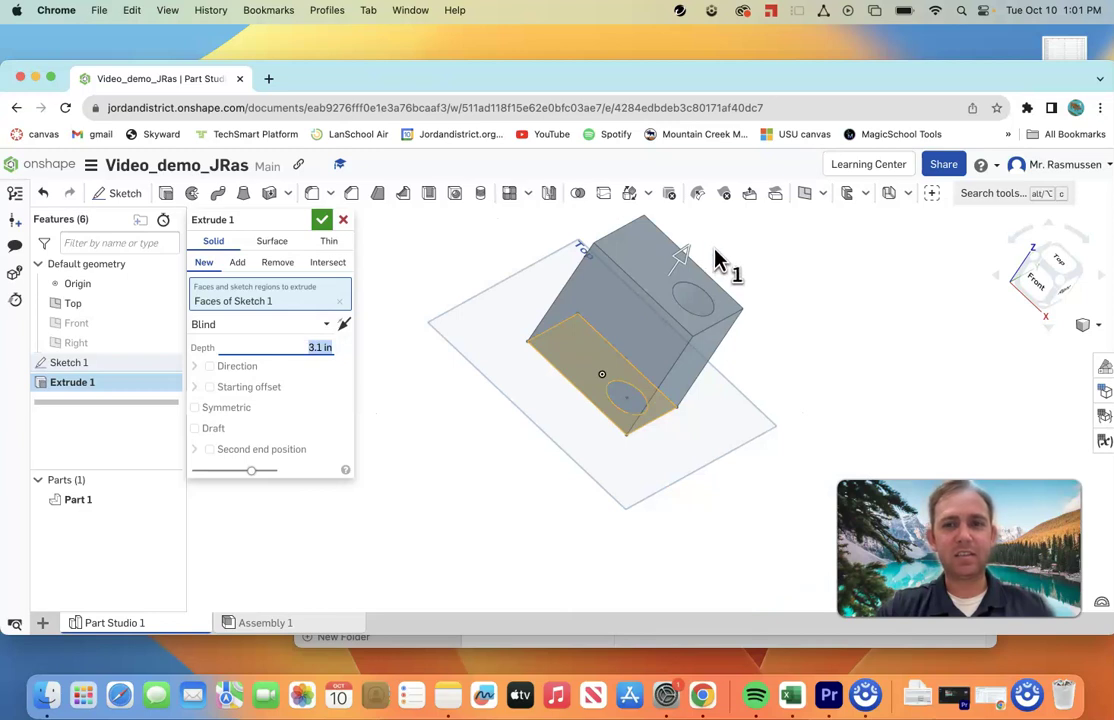
{"action": "left_click_drag", "start_coordinate": [617, 312], "coordinate": [596, 355]}
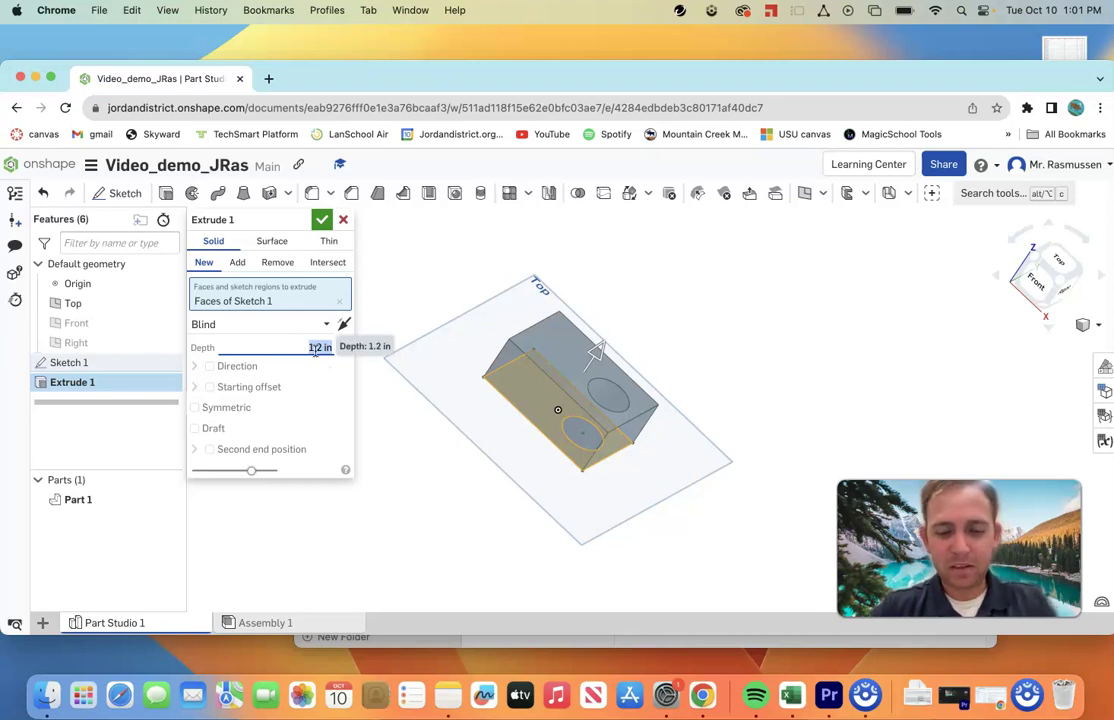
{"action": "key", "text": "Return"}
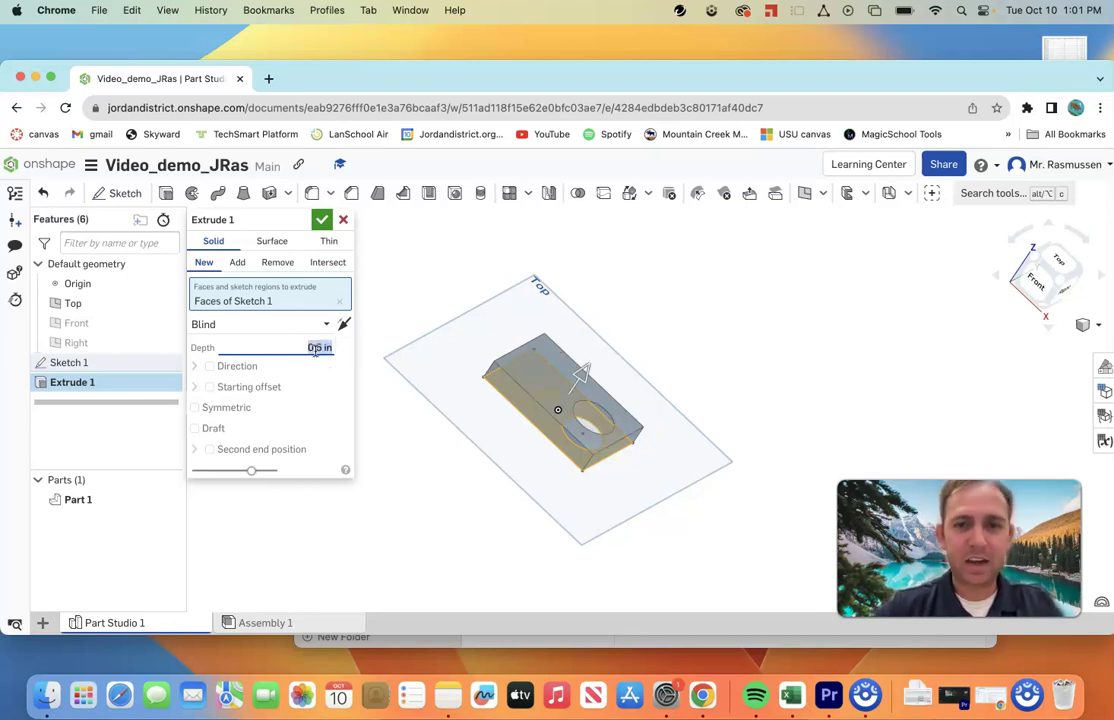
View the extrusion preview face-on, tilt it, and confirm the extrusion
{"action": "right_click", "coordinate": [461, 348]}
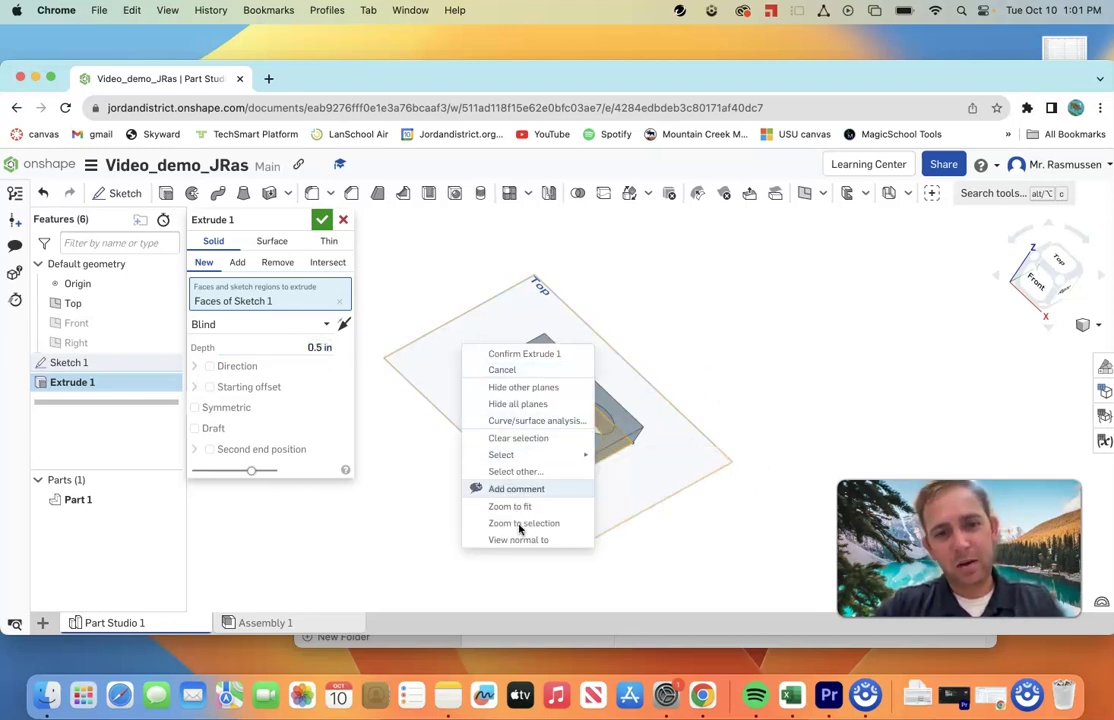
{"action": "left_click", "coordinate": [518, 540]}
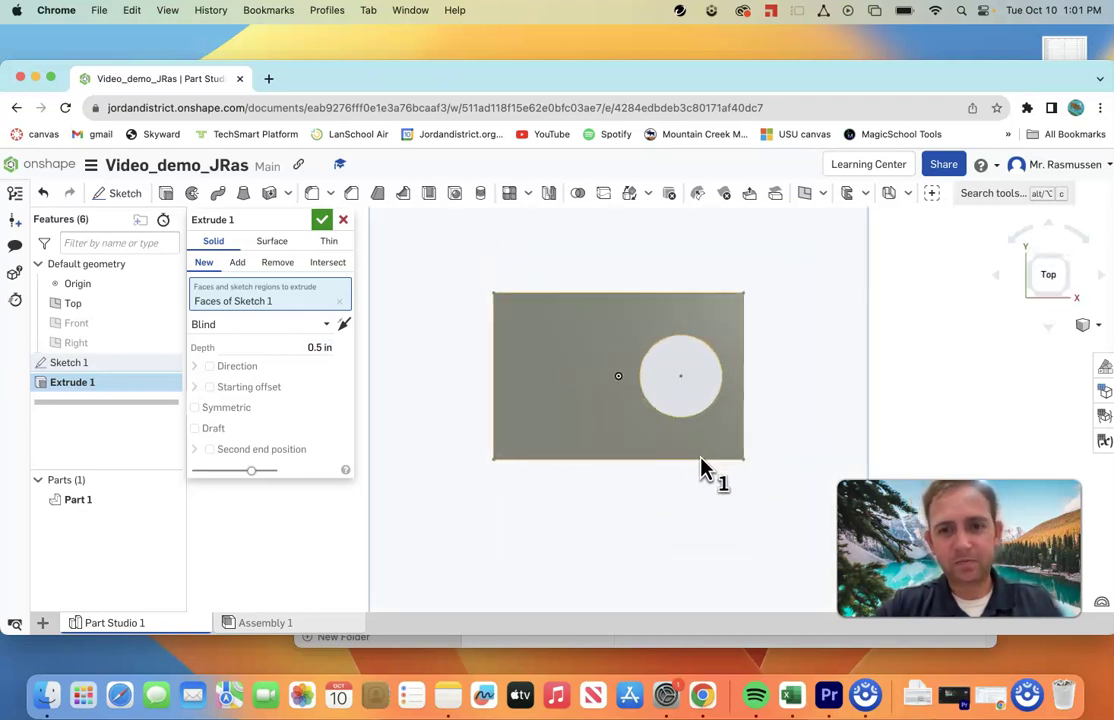
{"action": "key", "text": "Up"}
{"action": "key", "text": "Up"}
{"action": "key", "text": "Up"}
{"action": "key", "text": "Up"}
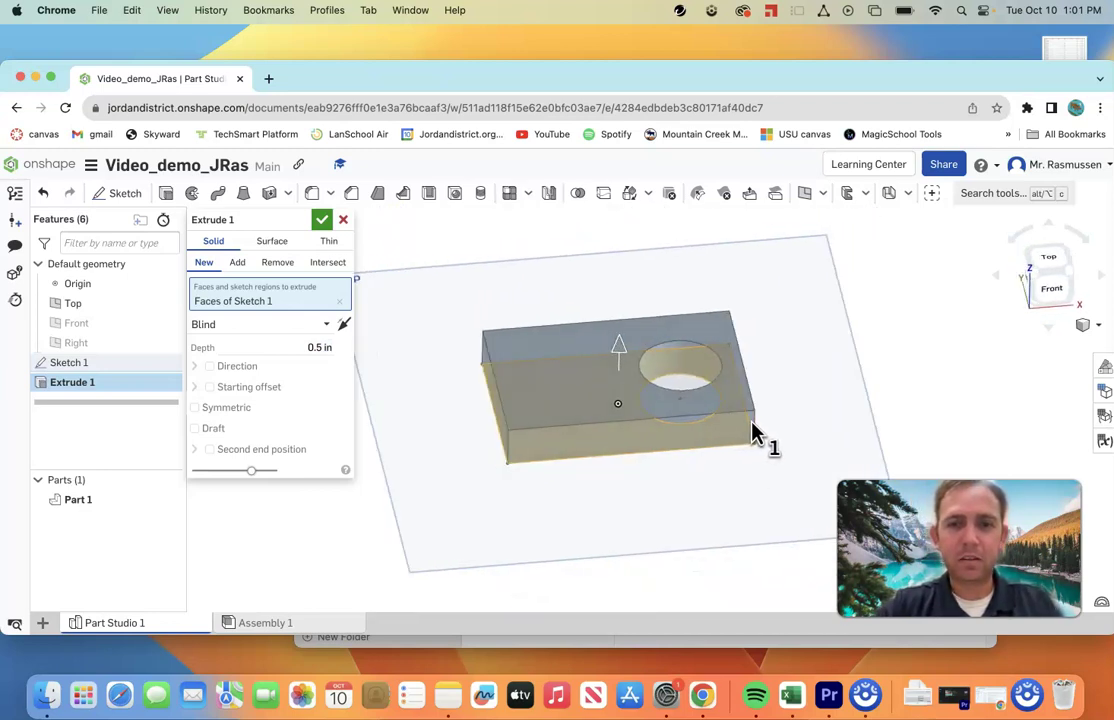
{"action": "left_click", "coordinate": [322, 222]}
Orbit around the finished Part 1 plate and return to a normal view
{"action": "right_click_drag", "start_coordinate": [694, 308], "coordinate": [430, 311]}
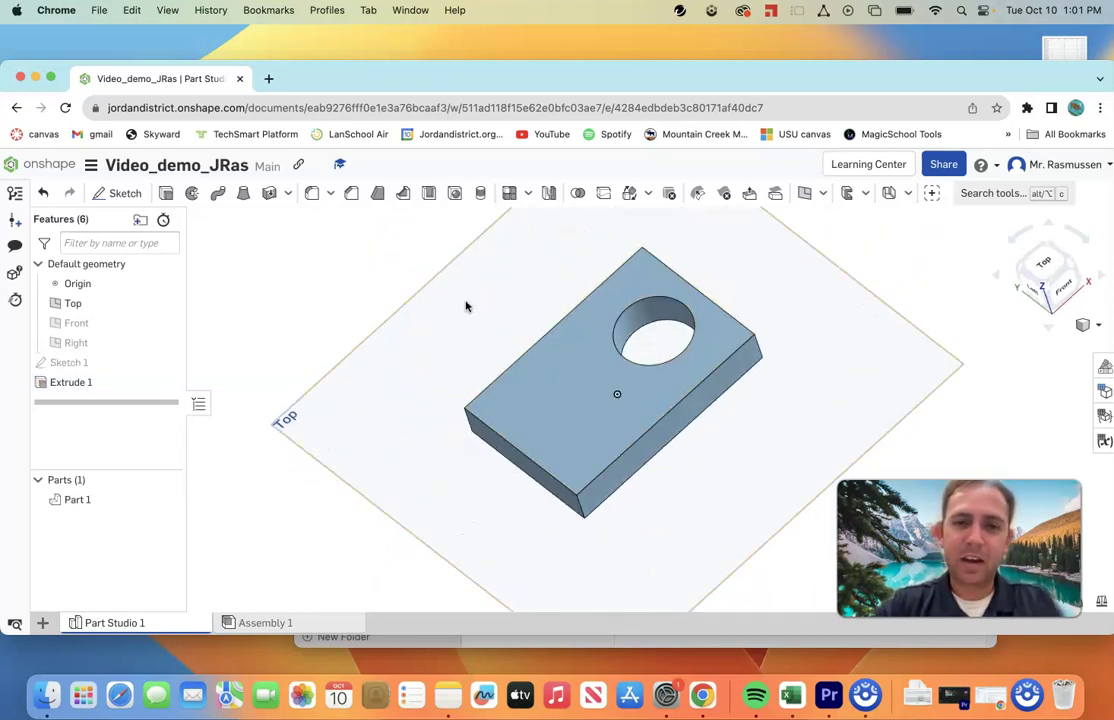
{"action": "right_click", "coordinate": [586, 395]}
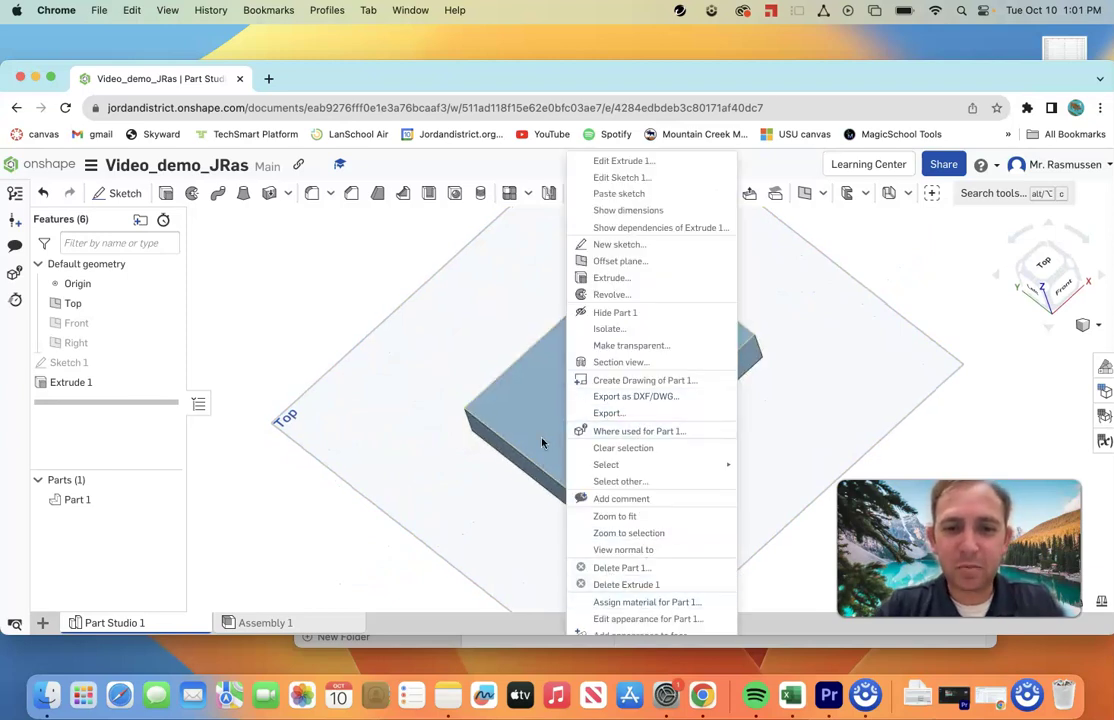
{"action": "left_click", "coordinate": [425, 378]}
{"action": "right_click", "coordinate": [383, 432]}
{"action": "left_click", "coordinate": [381, 372]}
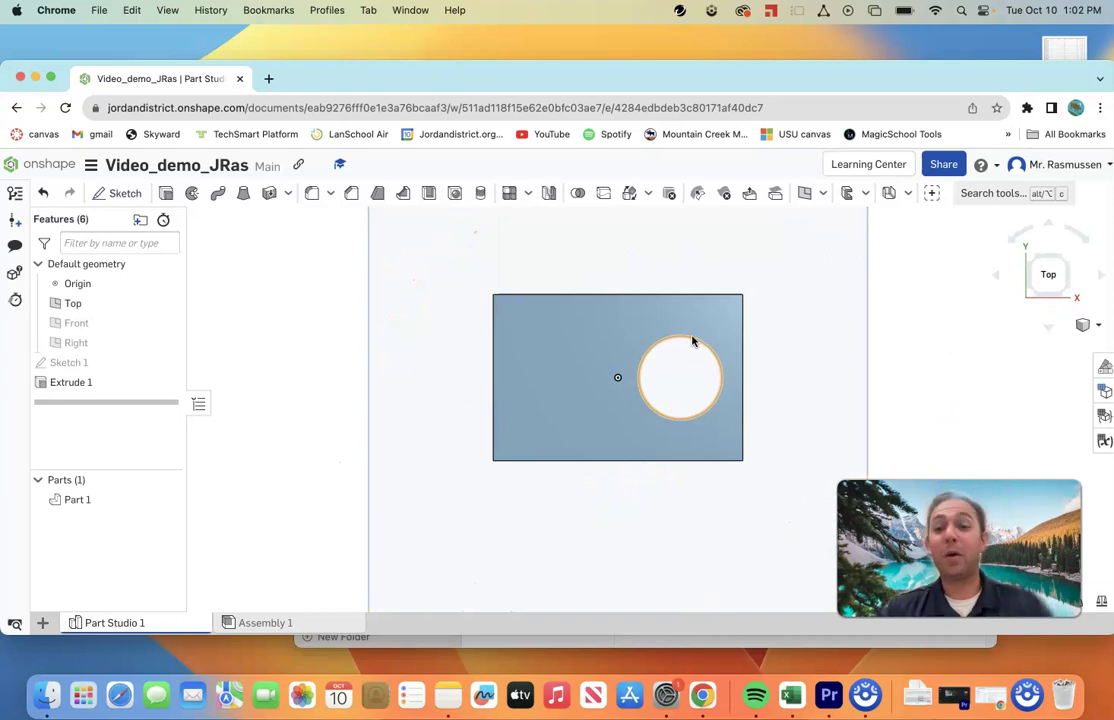
{"action": "scroll", "coordinate": [654, 371], "scroll_direction": "up", "scroll_amount": 4}
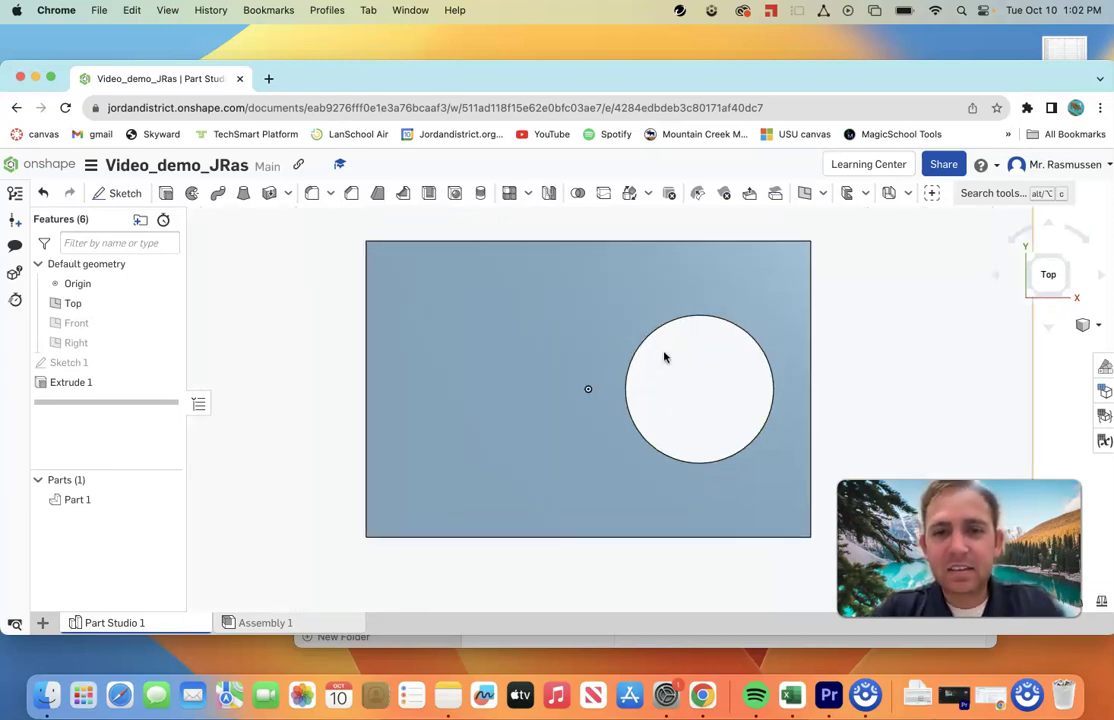
{"action": "scroll", "coordinate": [689, 358], "scroll_direction": "down", "scroll_amount": 2}
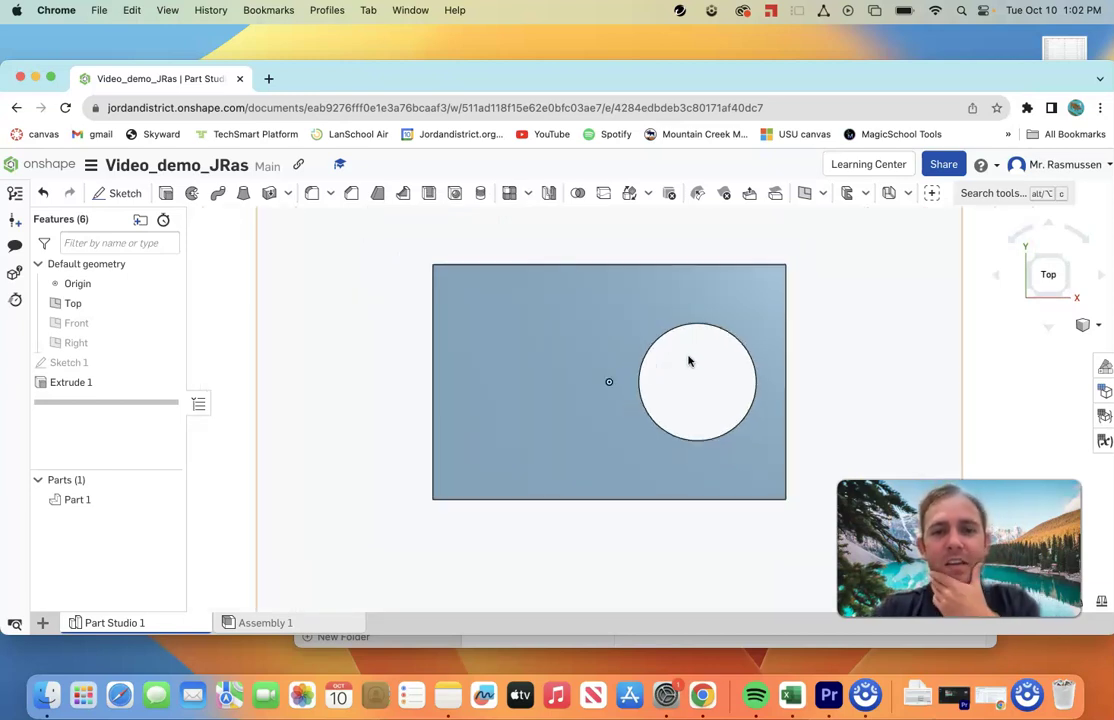
Start Sketch 2 on the plate's face and view it normal to the sketch plane
{"action": "left_click", "coordinate": [125, 194]}
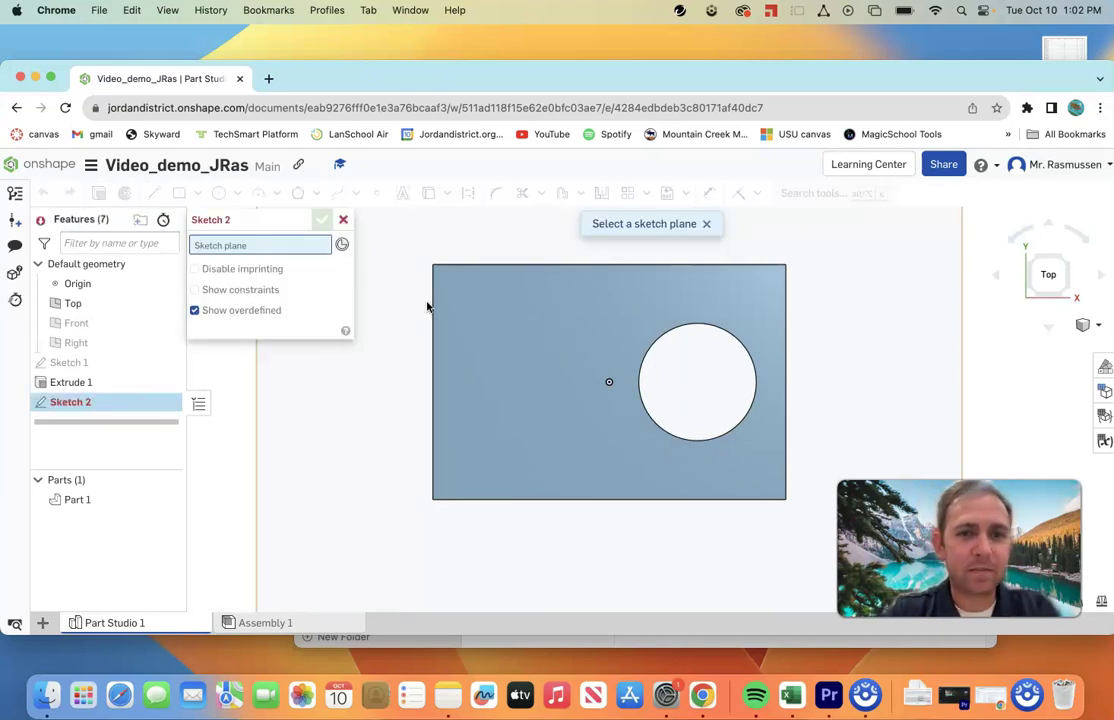
{"action": "left_click", "coordinate": [557, 353]}
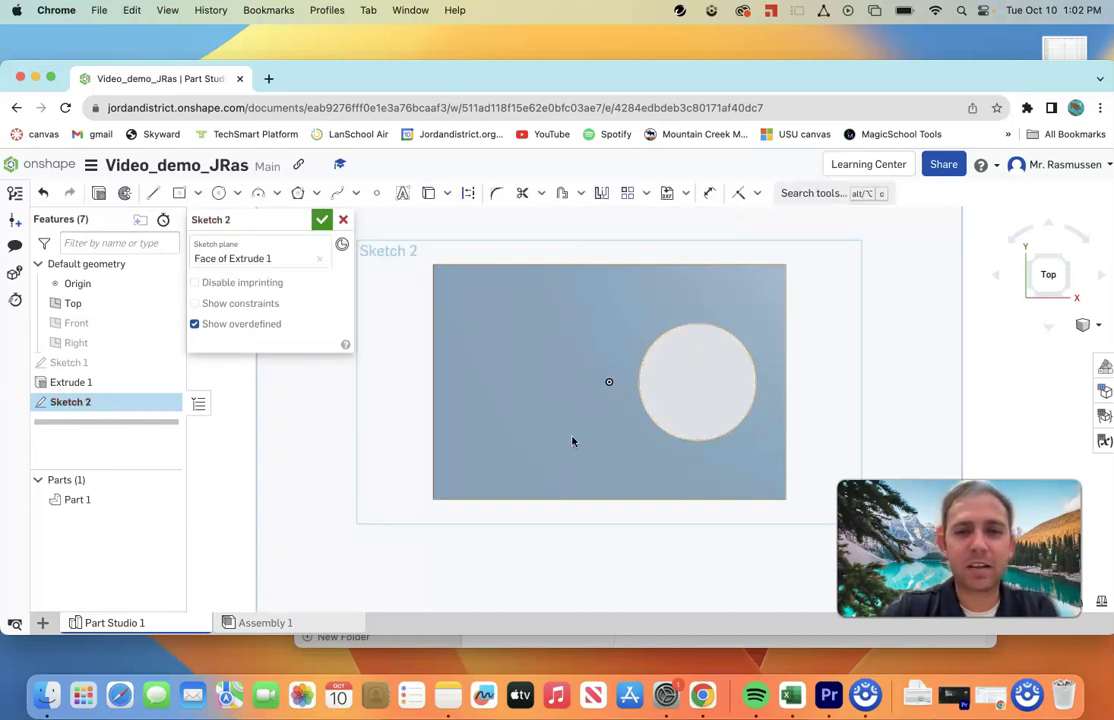
{"action": "mouse_move", "coordinate": [562, 450]}
{"action": "right_mouse_down"}
{"action": "mouse_move", "coordinate": [532, 425]}
{"action": "mouse_move", "coordinate": [538, 380]}
{"action": "mouse_move", "coordinate": [525, 370]}
{"action": "mouse_move", "coordinate": [540, 366]}
{"action": "right_mouse_up"}
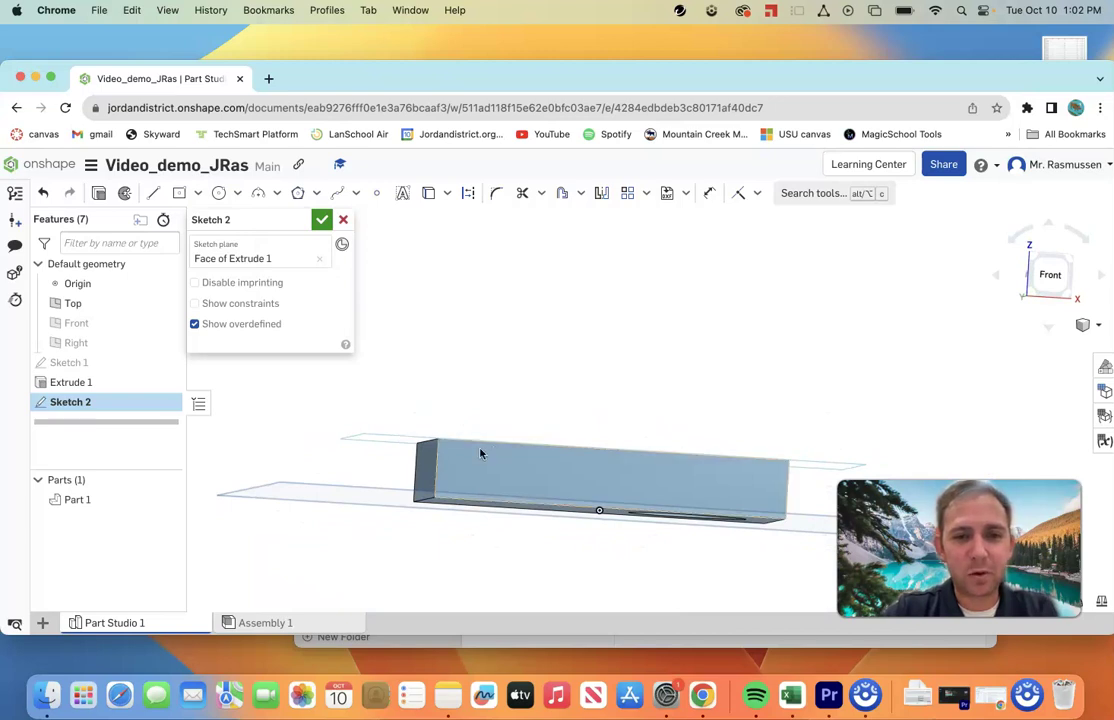
{"action": "right_click_drag", "start_coordinate": [402, 440], "coordinate": [309, 492]}
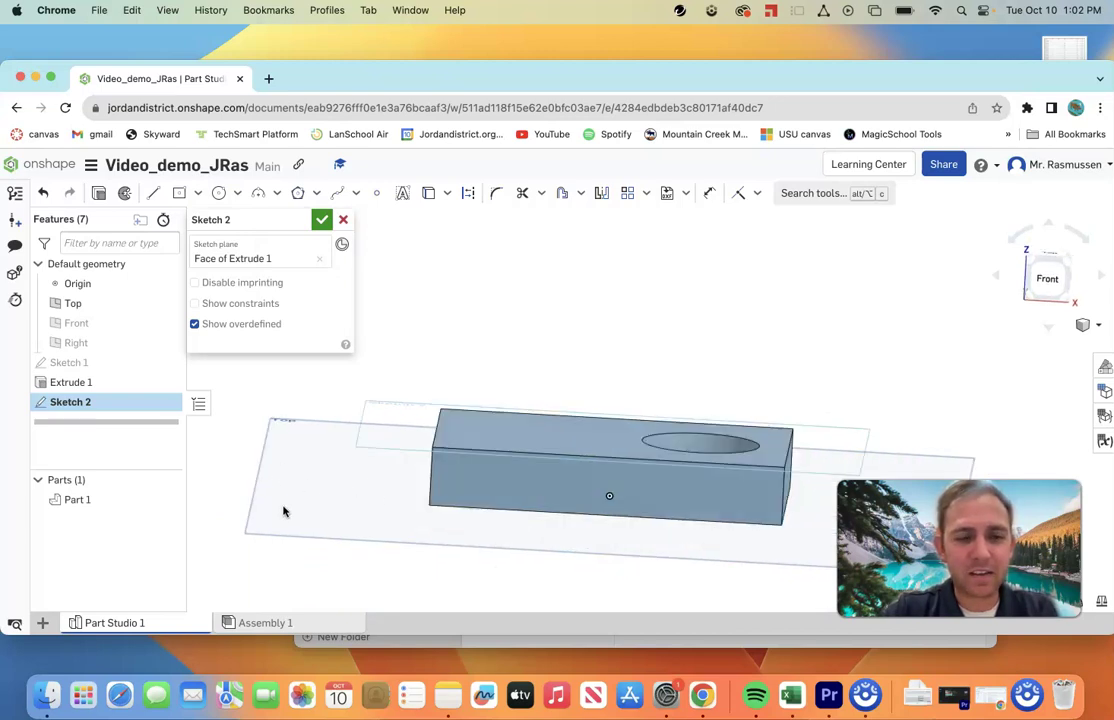
{"action": "mouse_move", "coordinate": [515, 445]}
{"action": "right_mouse_down"}
{"action": "mouse_move", "coordinate": [505, 468]}
{"action": "mouse_move", "coordinate": [558, 478]}
{"action": "mouse_move", "coordinate": [463, 413]}
{"action": "right_mouse_up"}
{"action": "right_click", "coordinate": [420, 398]}
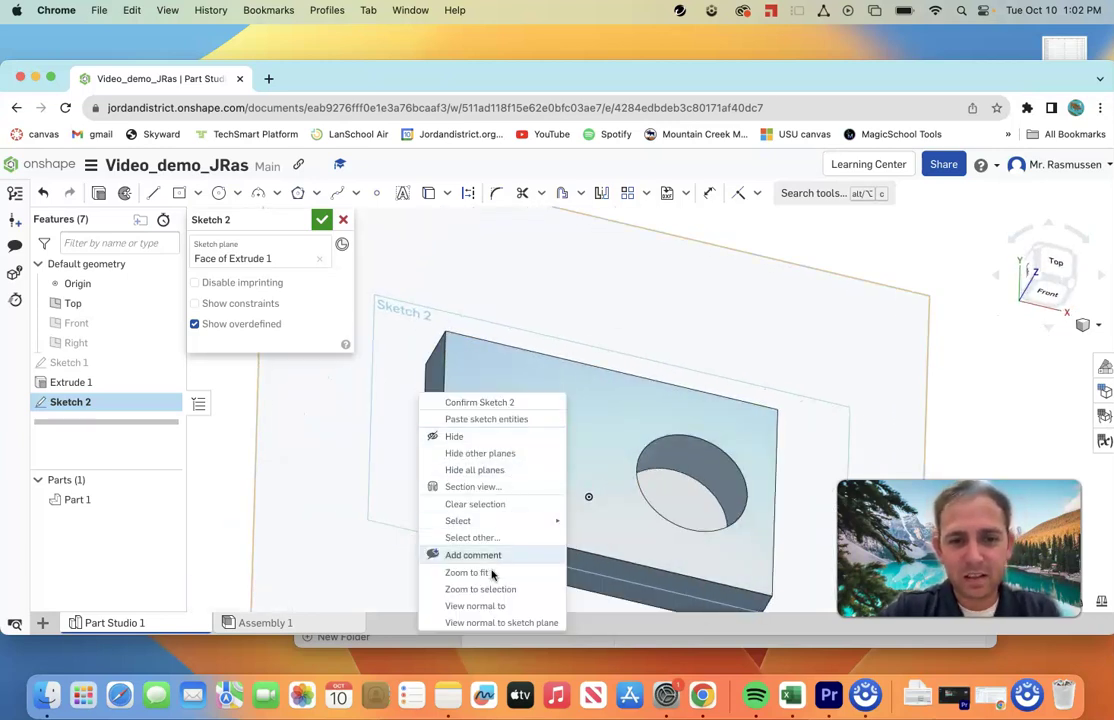
{"action": "left_click", "coordinate": [500, 622]}
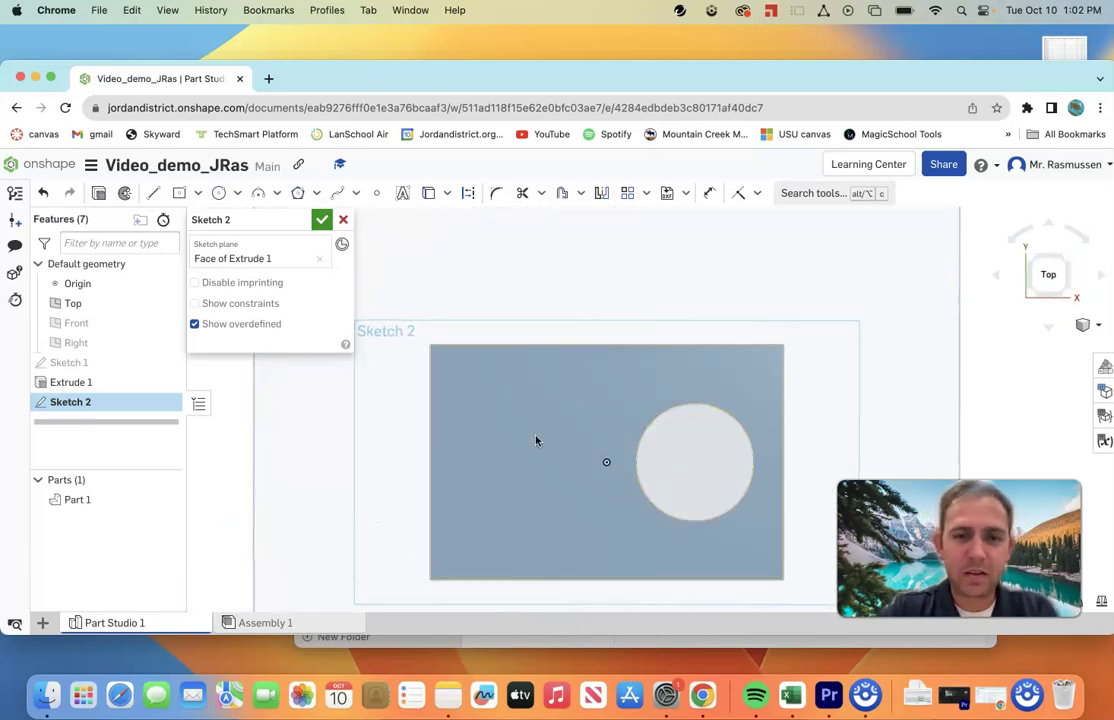
{"action": "scroll", "coordinate": [607, 445], "scroll_direction": "up", "scroll_amount": 1}
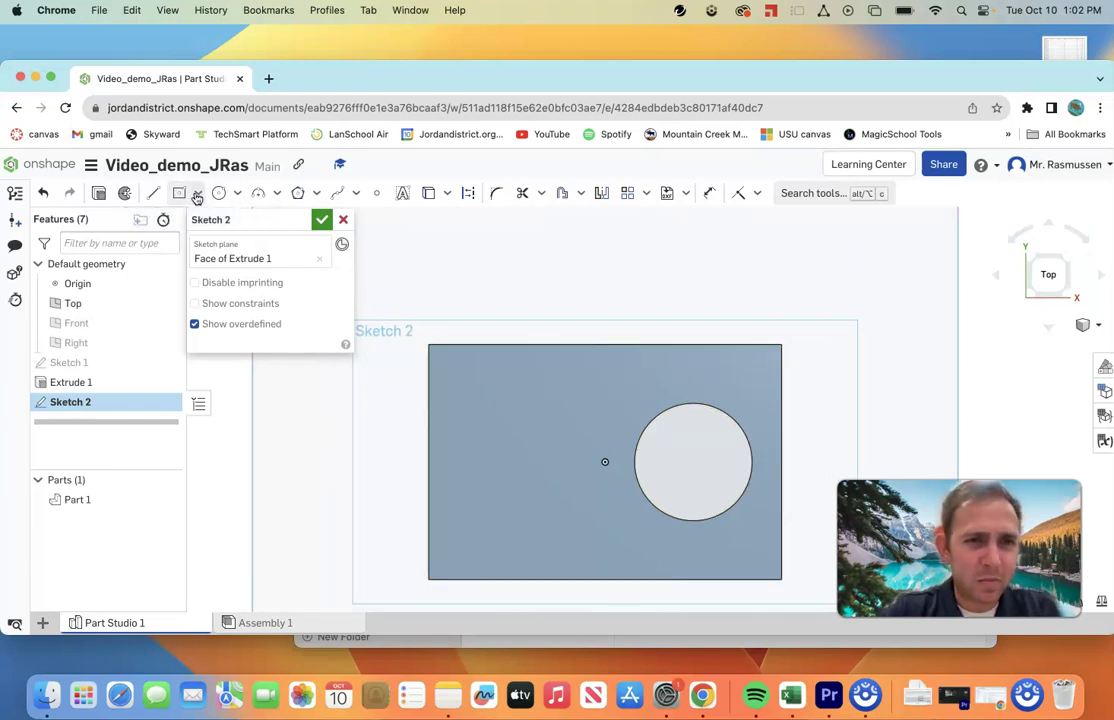
Draw a corner rectangle 0.4 wide spanning the plate's full height near its left edge
{"action": "left_click", "coordinate": [198, 193]}
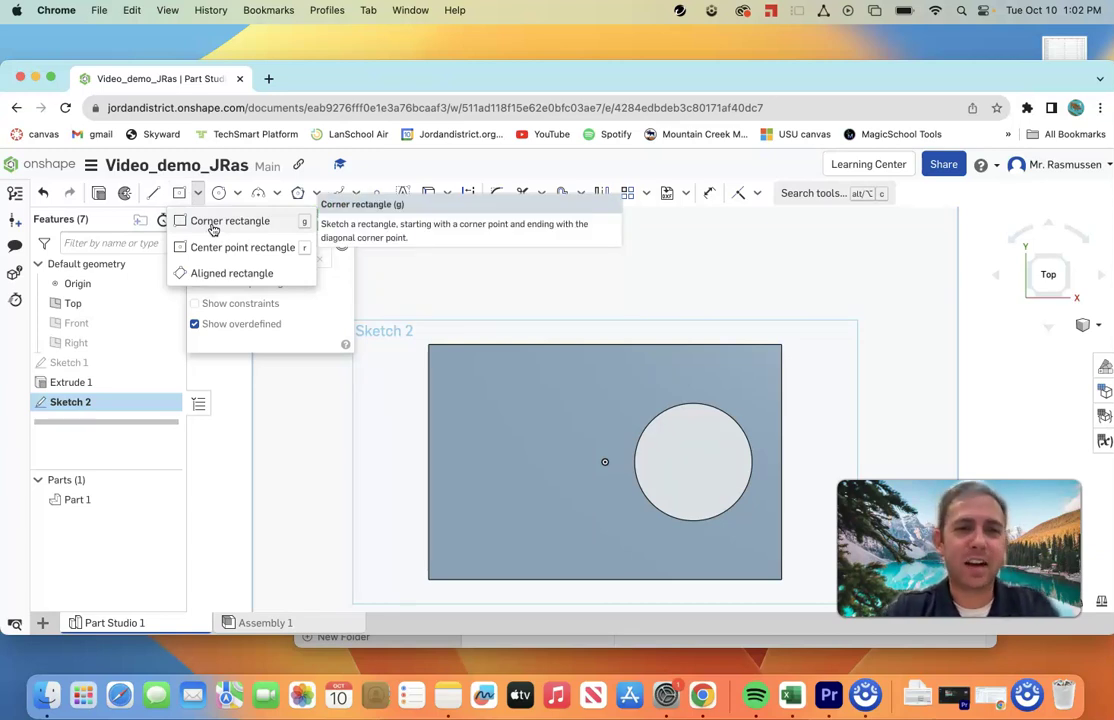
{"action": "left_click", "coordinate": [213, 222]}
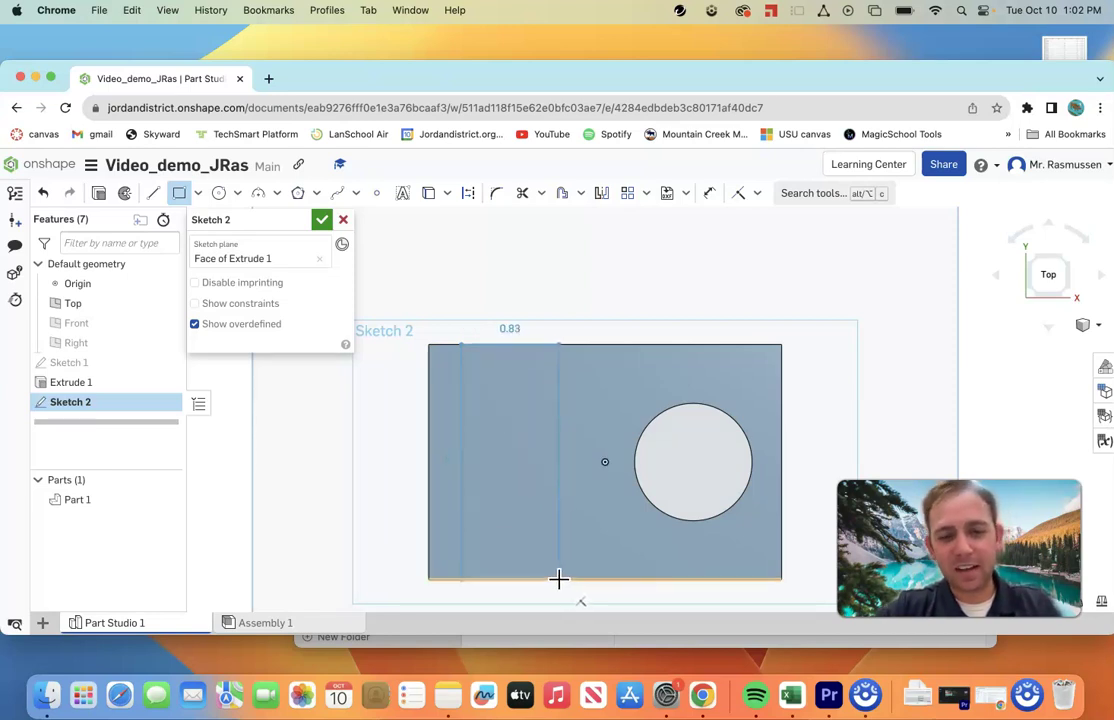
{"action": "left_click", "coordinate": [559, 577]}
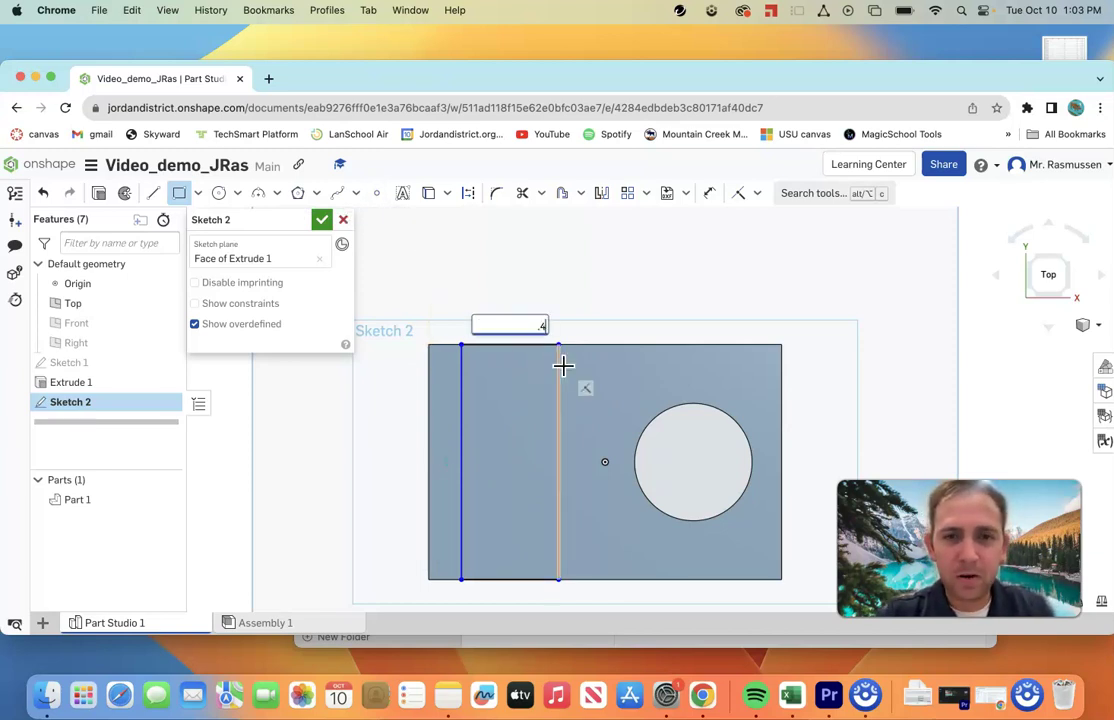
{"action": "key", "text": "Return"}
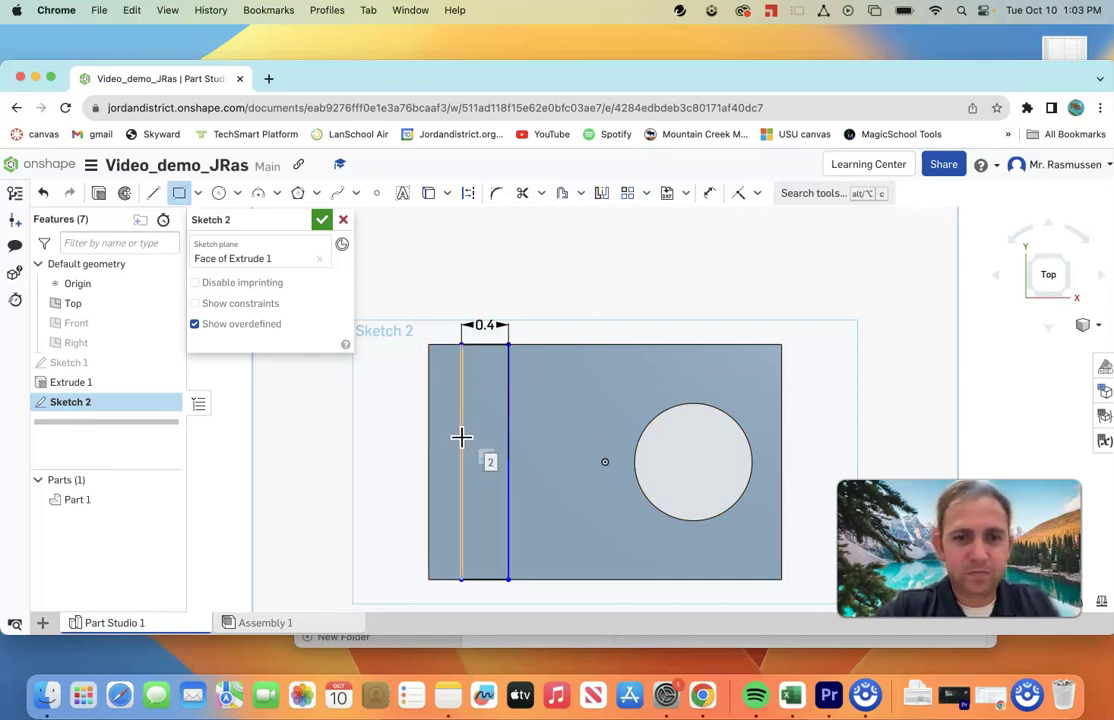
{"action": "scroll", "coordinate": [480, 336], "scroll_direction": "down", "scroll_amount": 1}
{"action": "scroll", "coordinate": [475, 381], "scroll_direction": "up", "scroll_amount": 1}
{"action": "scroll", "coordinate": [475, 381], "scroll_direction": "up", "scroll_amount": 2}
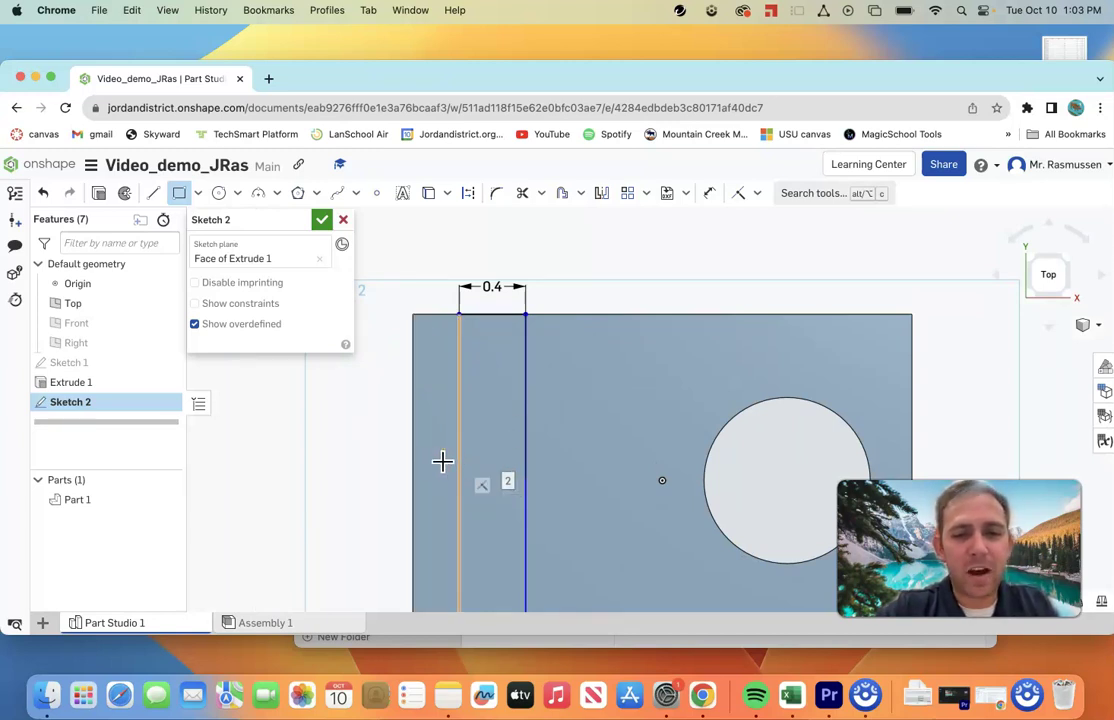
{"action": "scroll", "coordinate": [545, 358], "scroll_direction": "down", "scroll_amount": 1}
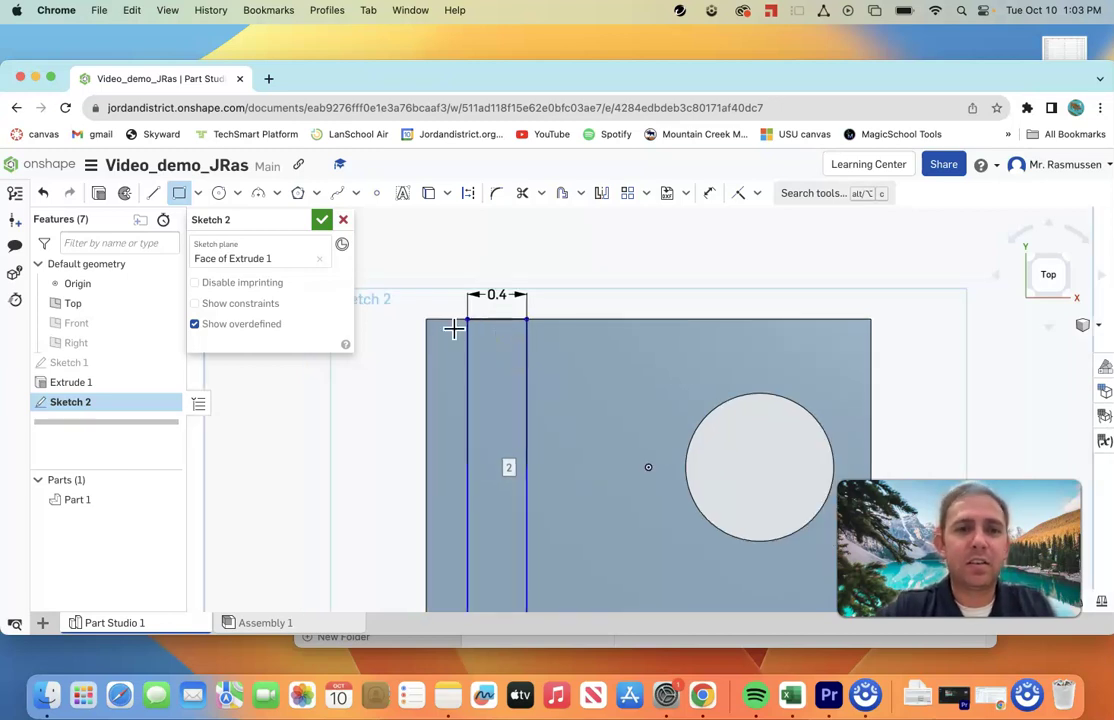
{"action": "left_click", "coordinate": [154, 193]}
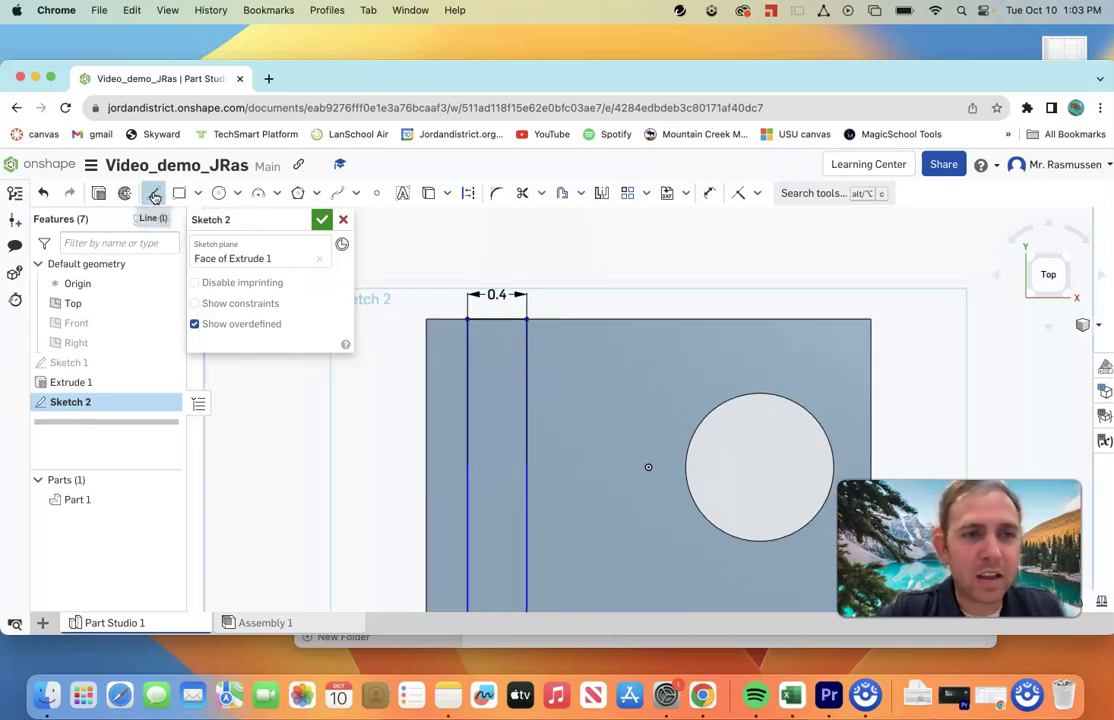
{"action": "middle_click_drag", "start_coordinate": [597, 440], "coordinate": [572, 378]}
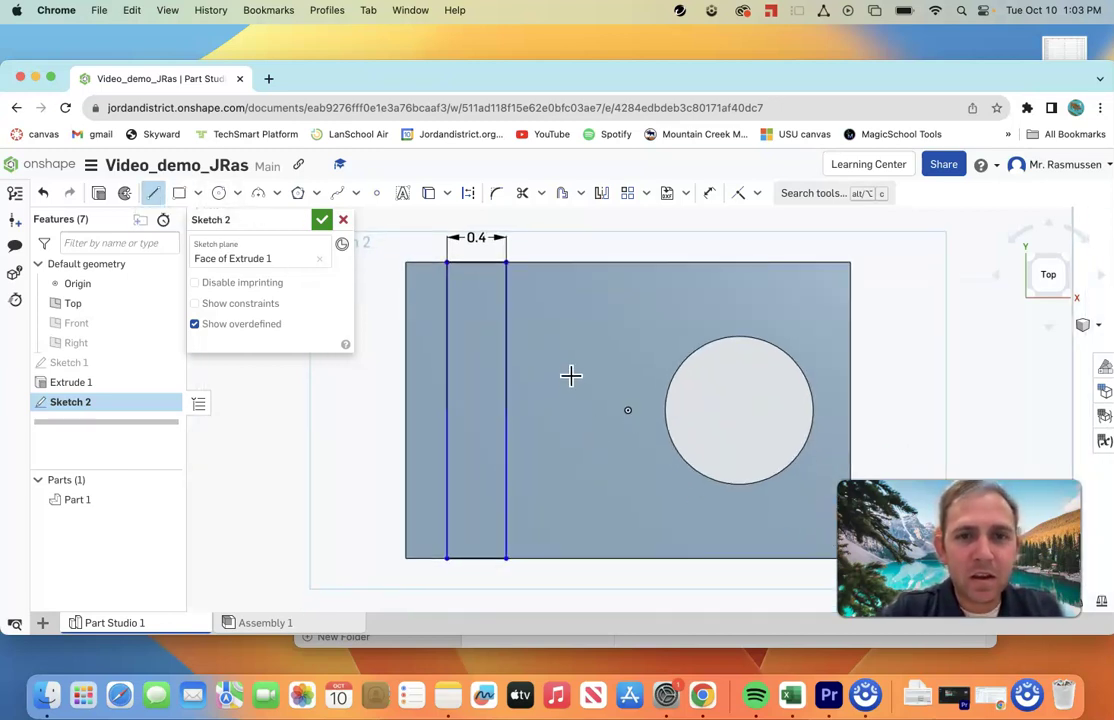
Draw a vertical construction line down the middle of the 0.4 strip, top edge to bottom edge
{"action": "left_click", "coordinate": [468, 193]}
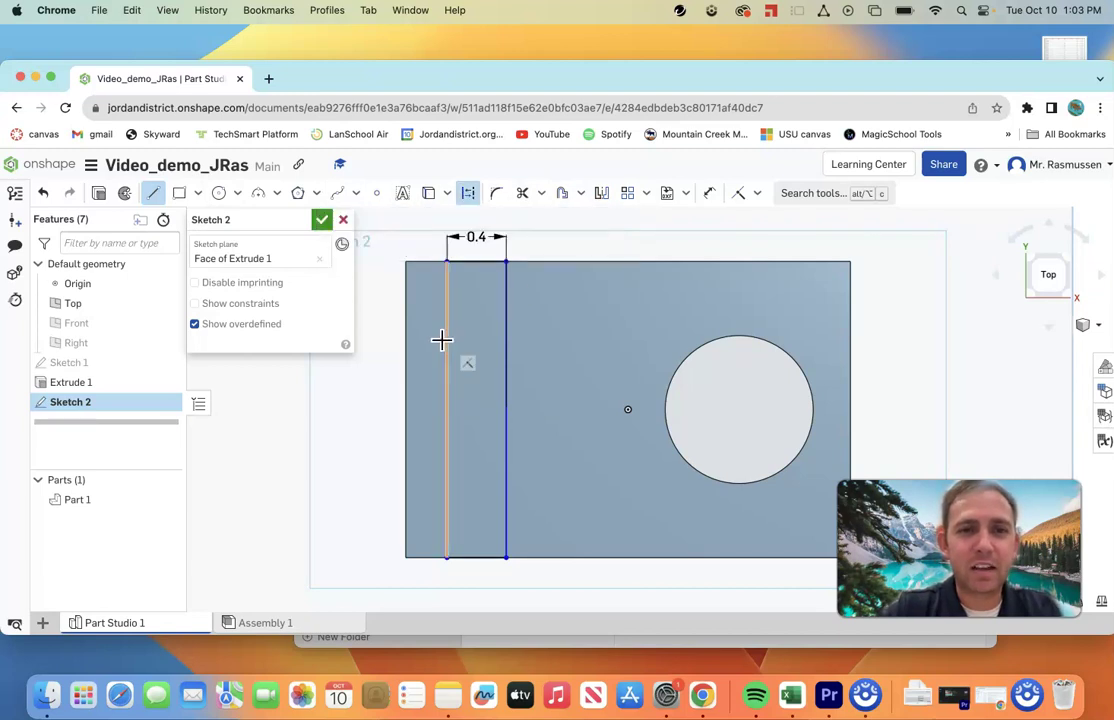
{"action": "middle_click_drag", "start_coordinate": [441, 356], "coordinate": [441, 406]}
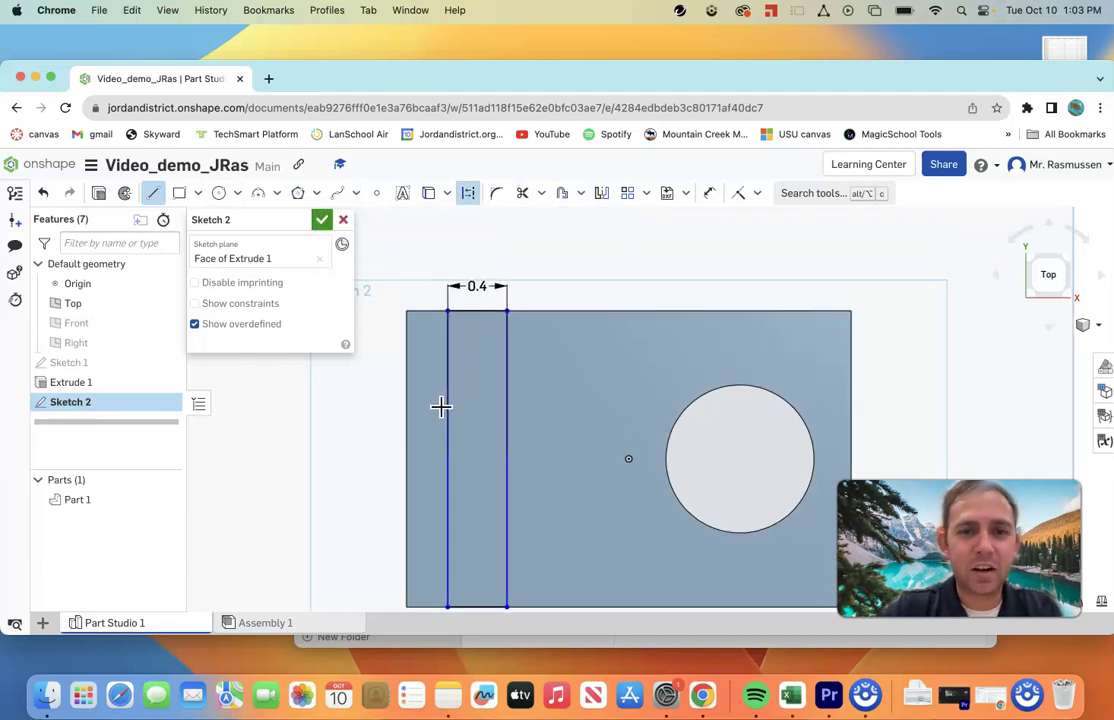
{"action": "left_click", "coordinate": [477, 311]}
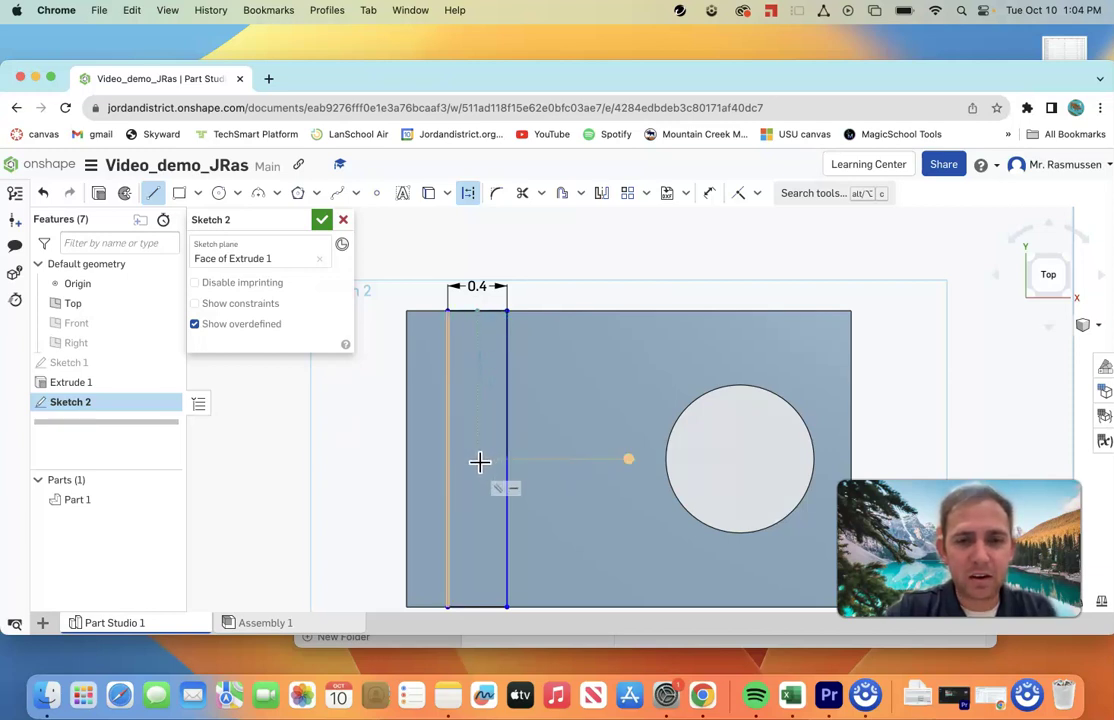
{"action": "middle_click_drag", "start_coordinate": [481, 479], "coordinate": [475, 405]}
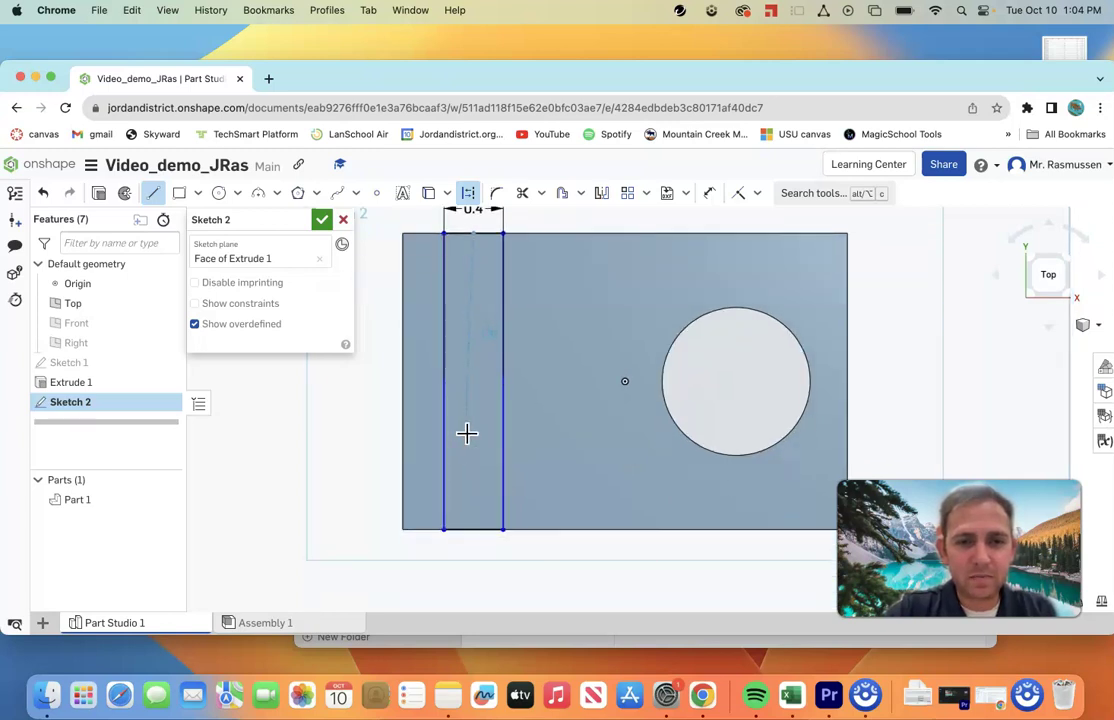
{"action": "left_click", "coordinate": [476, 528]}
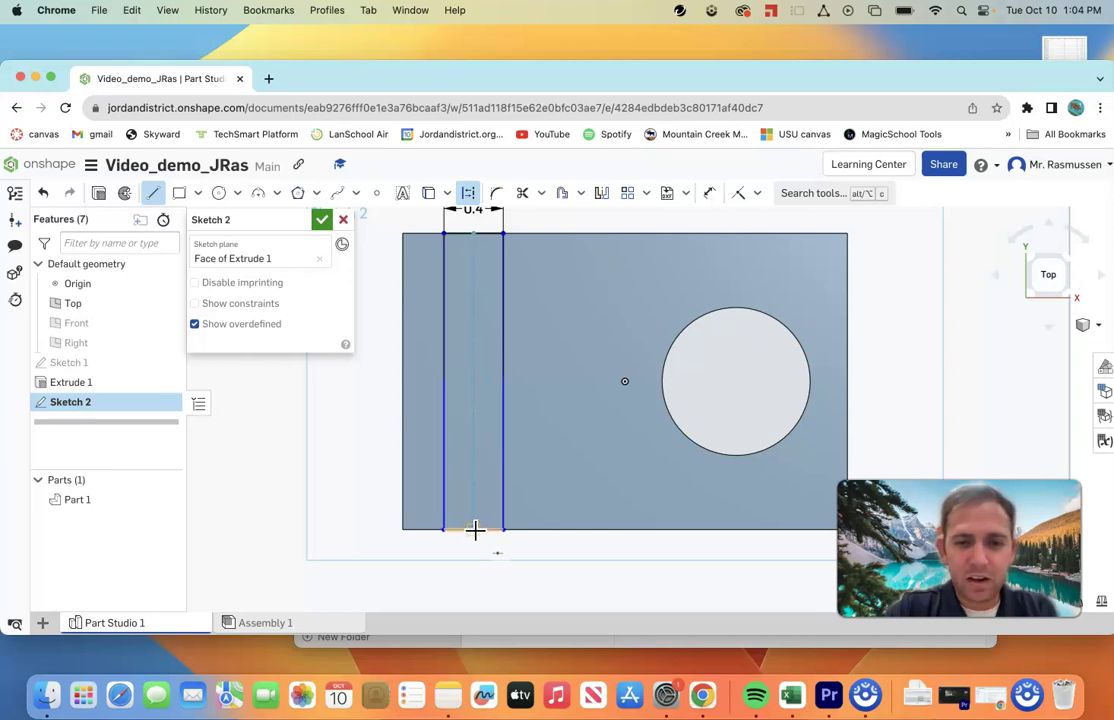
{"action": "key", "text": "Escape"}
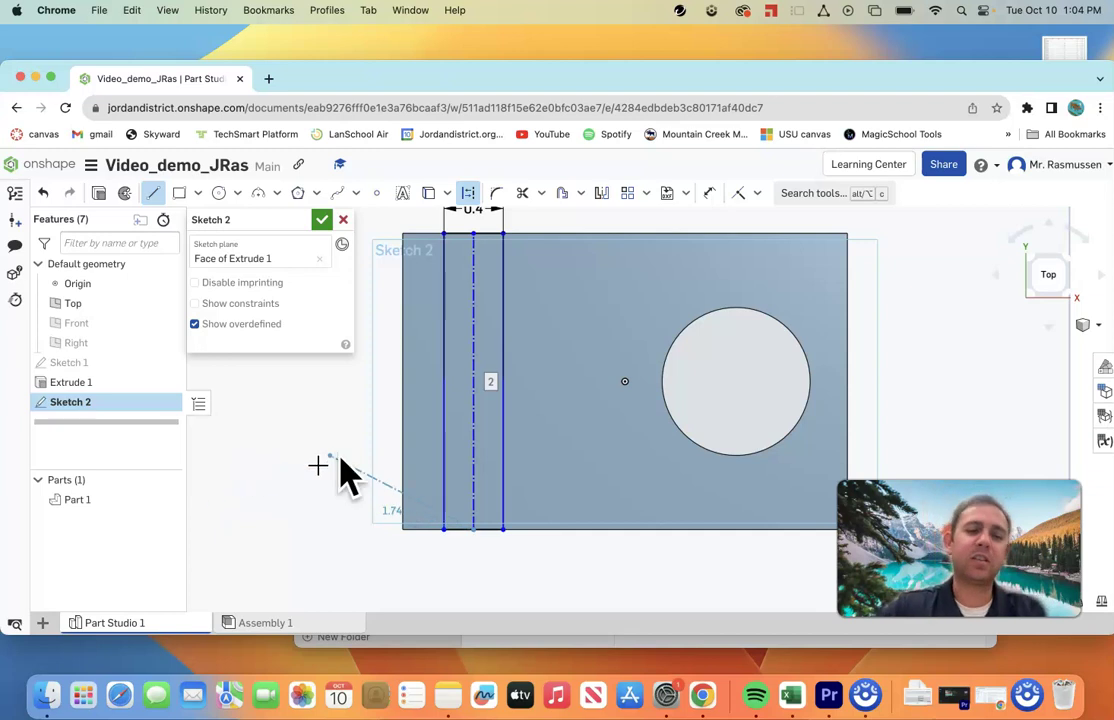
{"action": "key", "text": "Escape"}
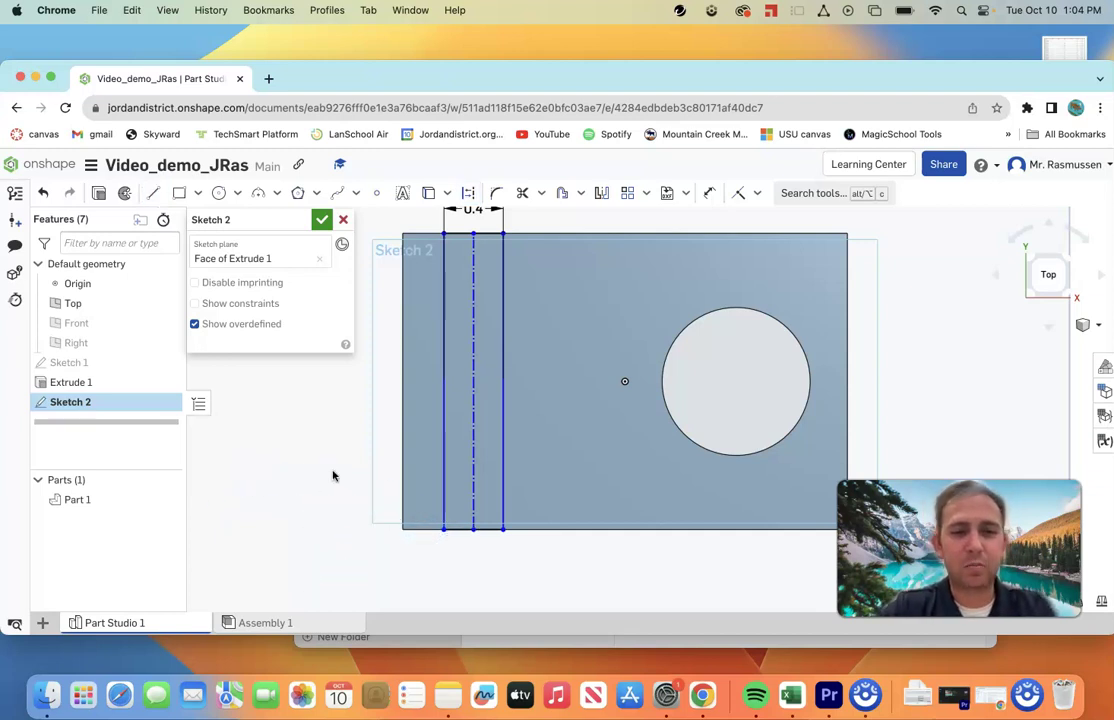
{"action": "key", "text": "f"}
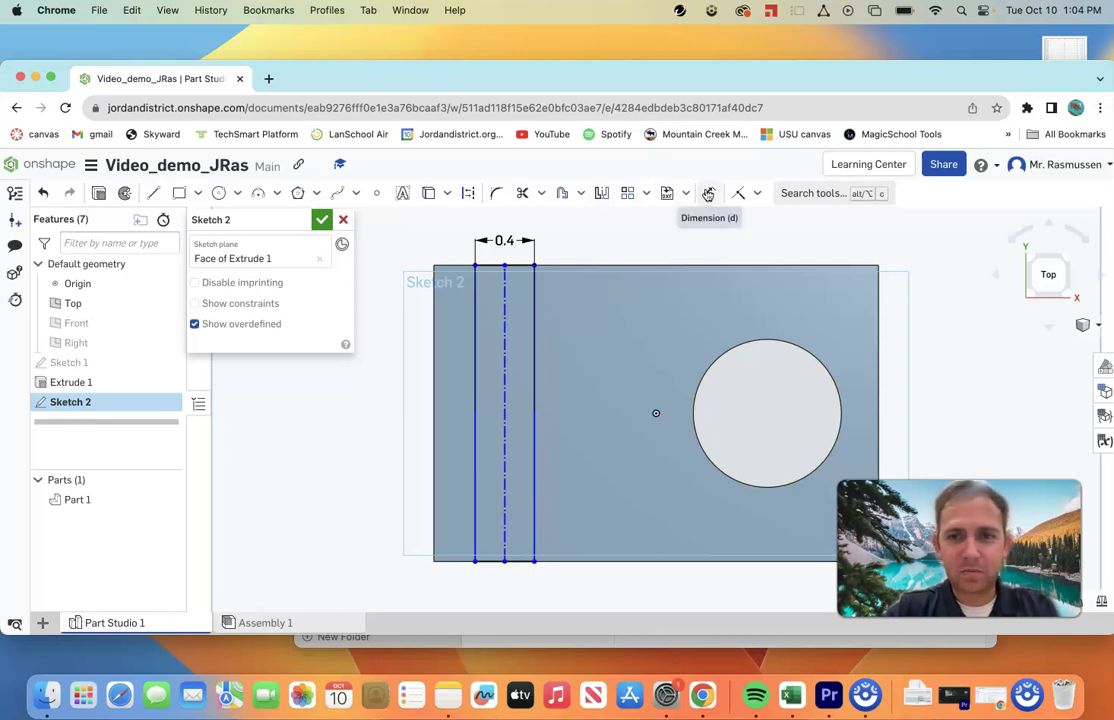
Dimension the strip's centre line 0.5 from the plate's left edge
{"action": "left_click", "coordinate": [707, 193]}
{"action": "left_click", "coordinate": [505, 342]}
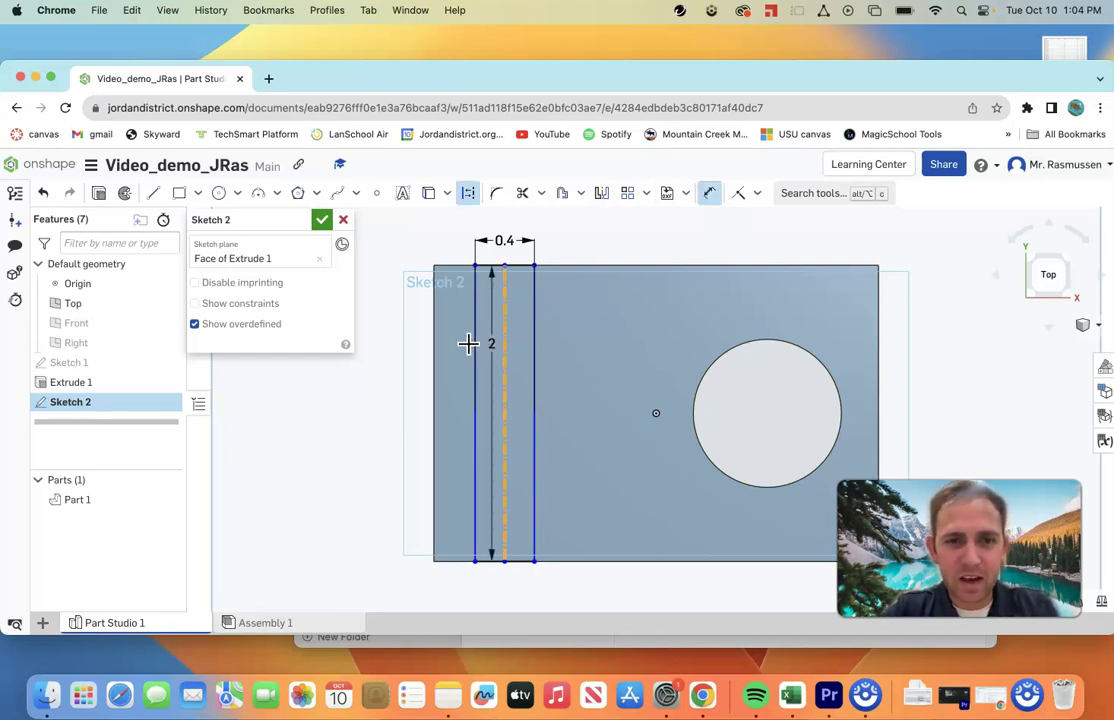
{"action": "left_click", "coordinate": [433, 352]}
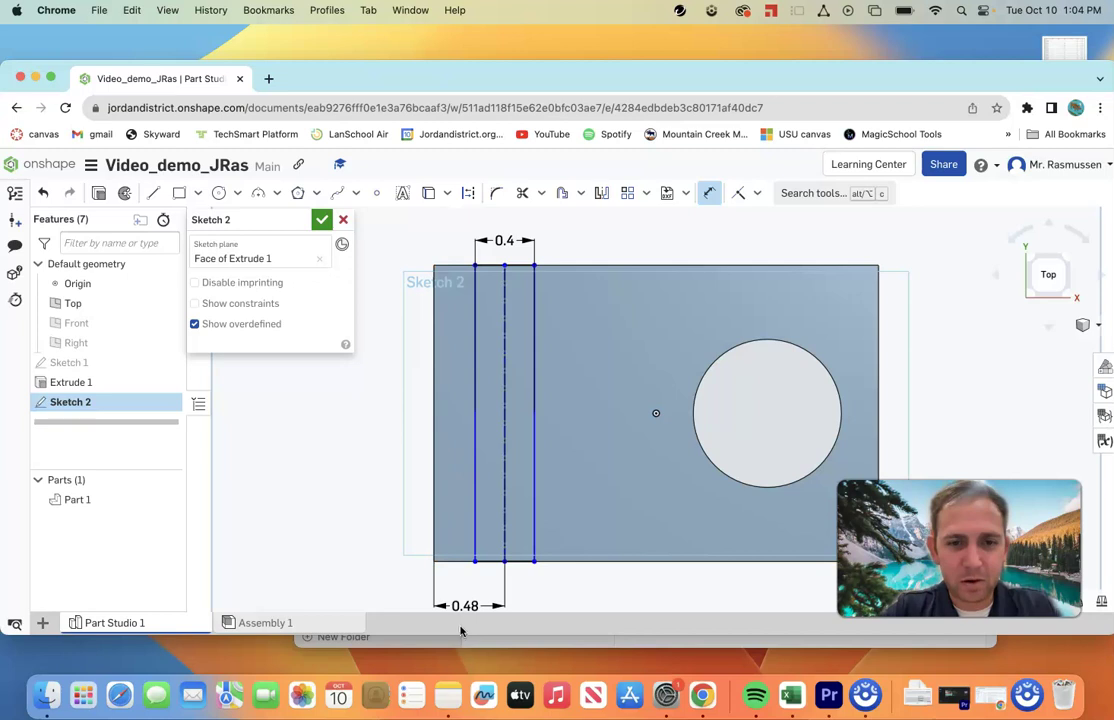
{"action": "left_click", "coordinate": [465, 598]}
{"action": "scroll", "coordinate": [490, 549], "scroll_direction": "down", "scroll_amount": 2}
{"action": "scroll", "coordinate": [490, 549], "scroll_direction": "down", "scroll_amount": 3}
{"action": "key", "text": "BackSpace"}
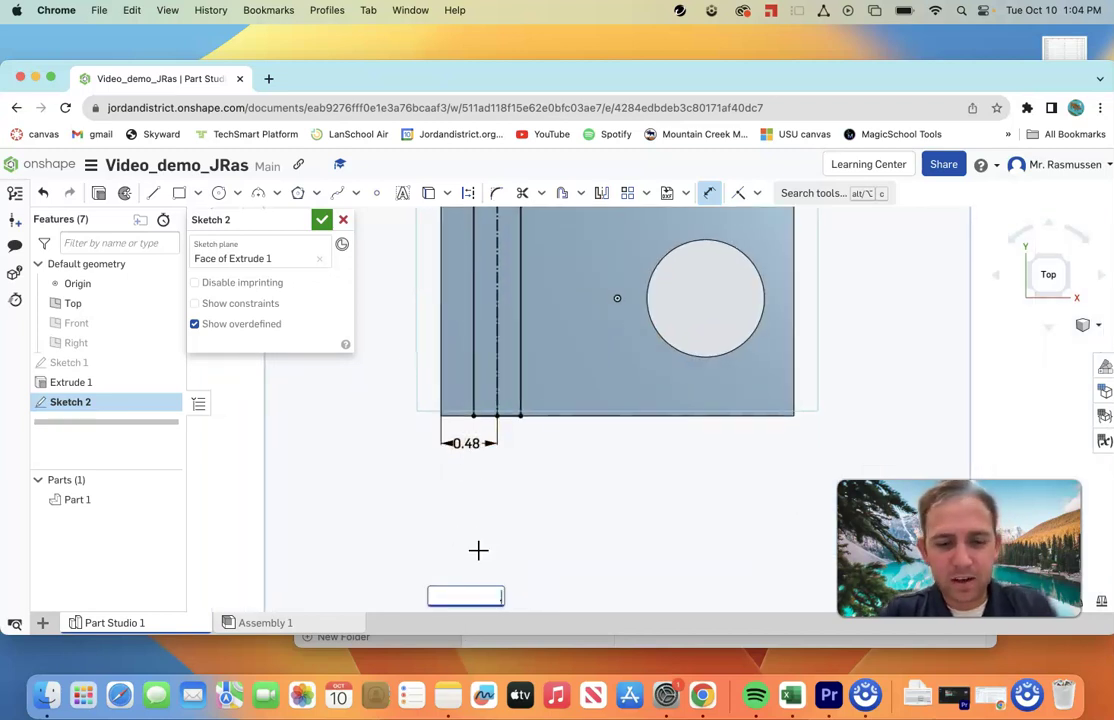
{"action": "type", "text": ".5"}
{"action": "key", "text": "Return"}
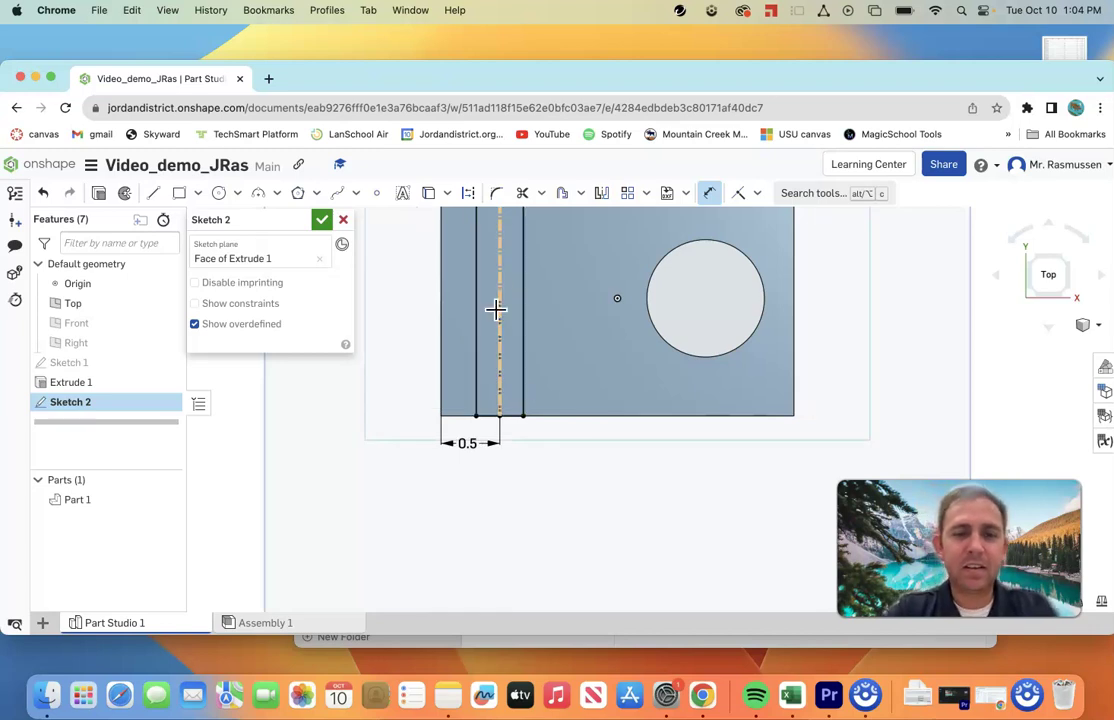
Return to a face-on view normal to the sketch plane
{"action": "middle_click_drag", "start_coordinate": [499, 291], "coordinate": [497, 366]}
{"action": "mouse_move", "coordinate": [532, 378]}
{"action": "right_mouse_down"}
{"action": "mouse_move", "coordinate": [530, 331]}
{"action": "mouse_move", "coordinate": [549, 315]}
{"action": "mouse_move", "coordinate": [530, 341]}
{"action": "mouse_move", "coordinate": [558, 337]}
{"action": "right_mouse_up"}
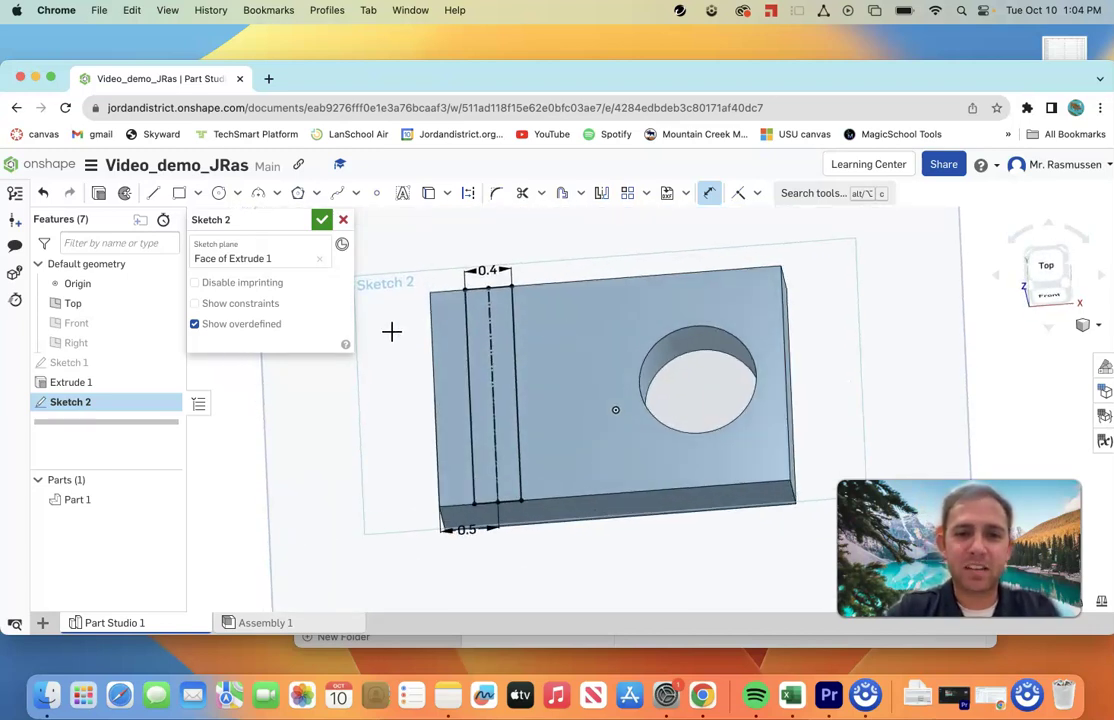
{"action": "right_click", "coordinate": [383, 348]}
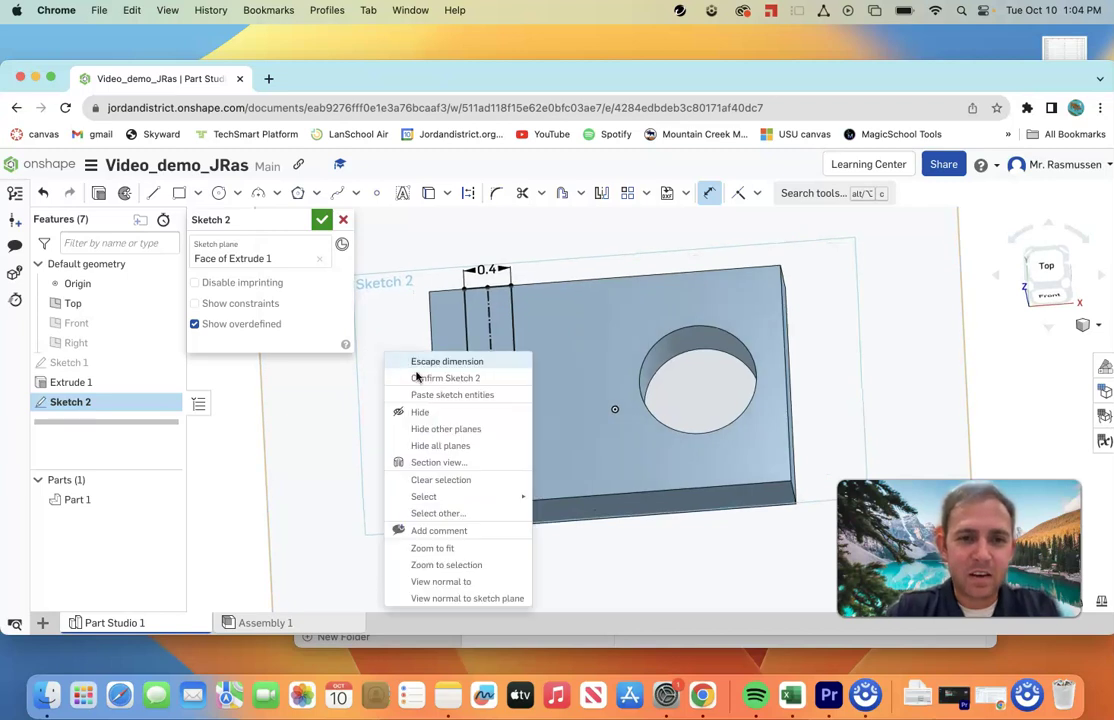
{"action": "left_click", "coordinate": [477, 589]}
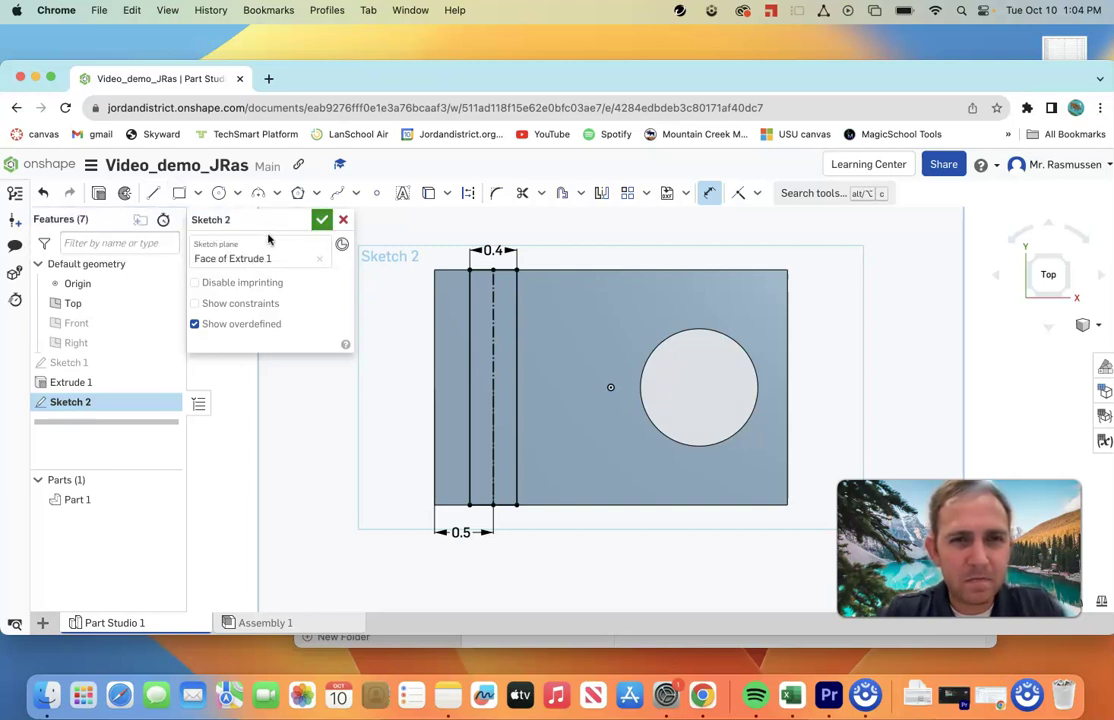
Extrude the Sketch 2 strip as a Remove cut, 0.1 in deep
{"action": "left_click", "coordinate": [99, 194]}
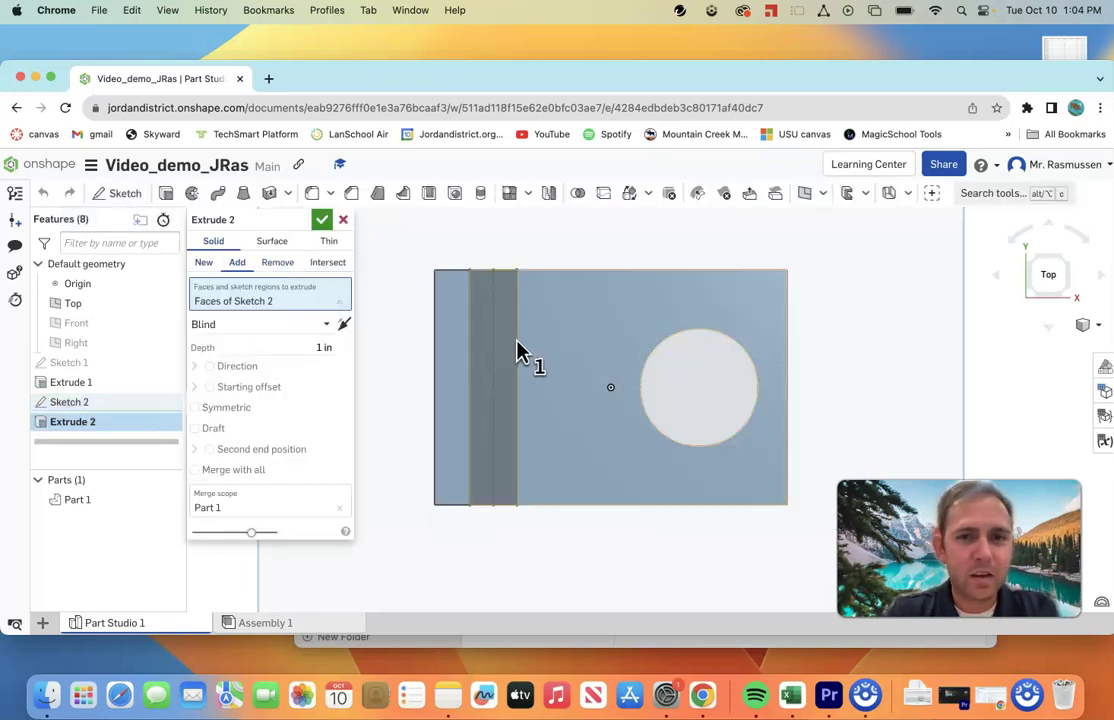
{"action": "right_click_drag", "start_coordinate": [517, 331], "coordinate": [540, 270]}
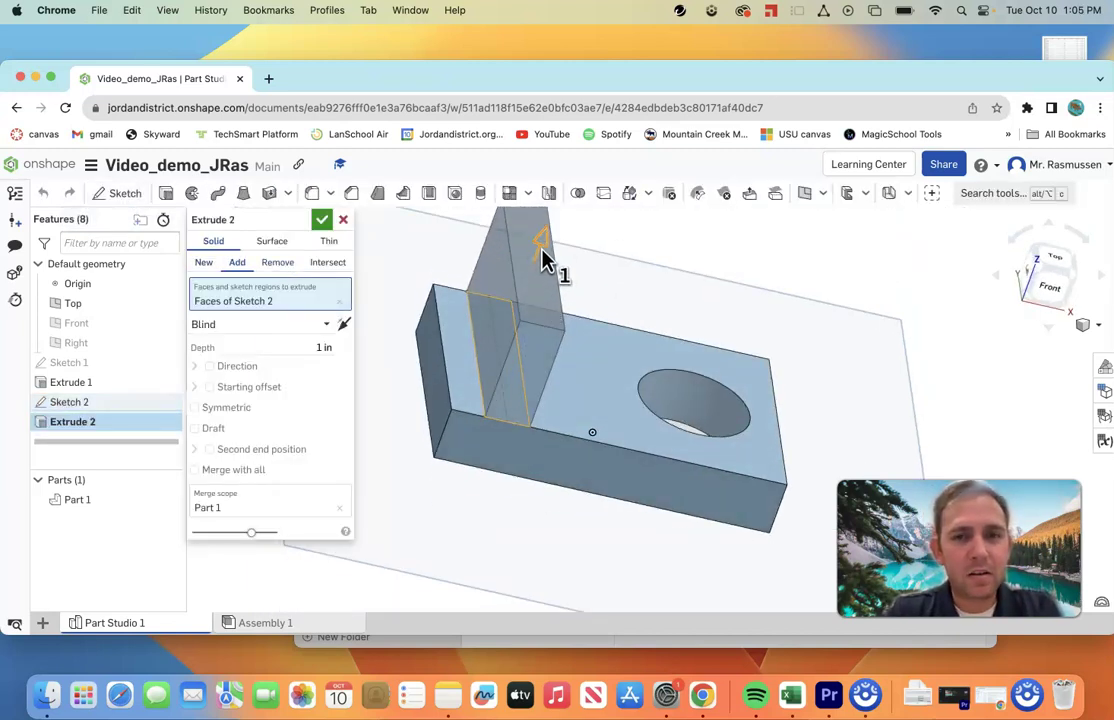
{"action": "left_click", "coordinate": [271, 264]}
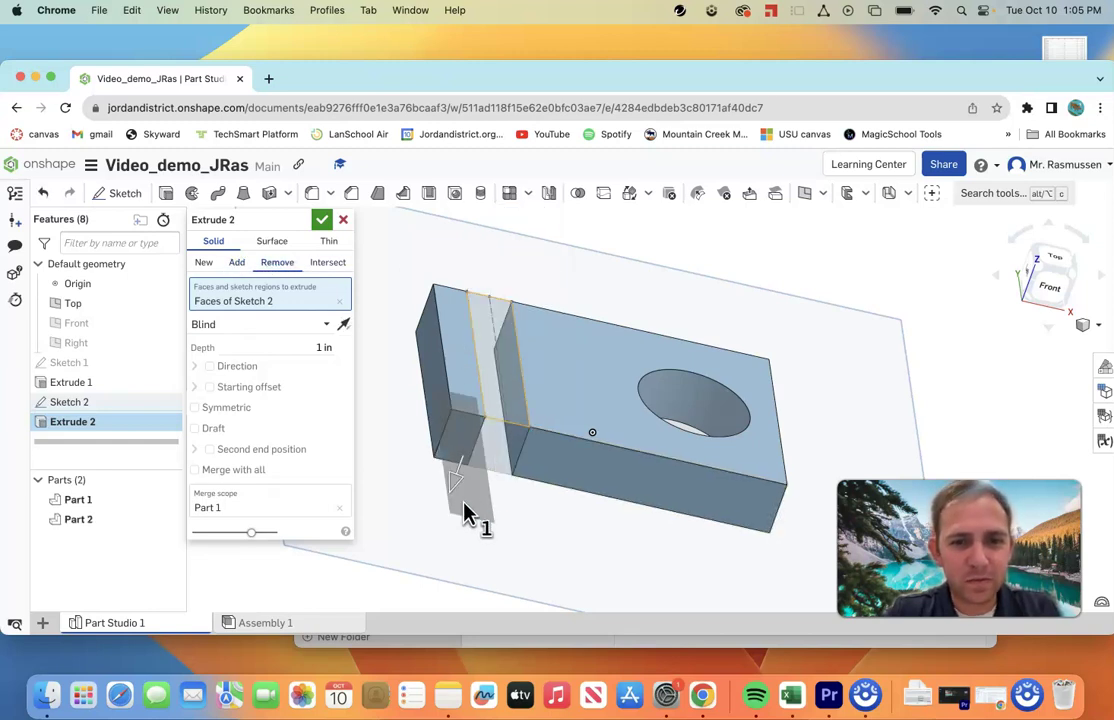
{"action": "left_click_drag", "start_coordinate": [460, 485], "coordinate": [460, 368]}
{"action": "right_click_drag", "start_coordinate": [410, 358], "coordinate": [403, 356]}
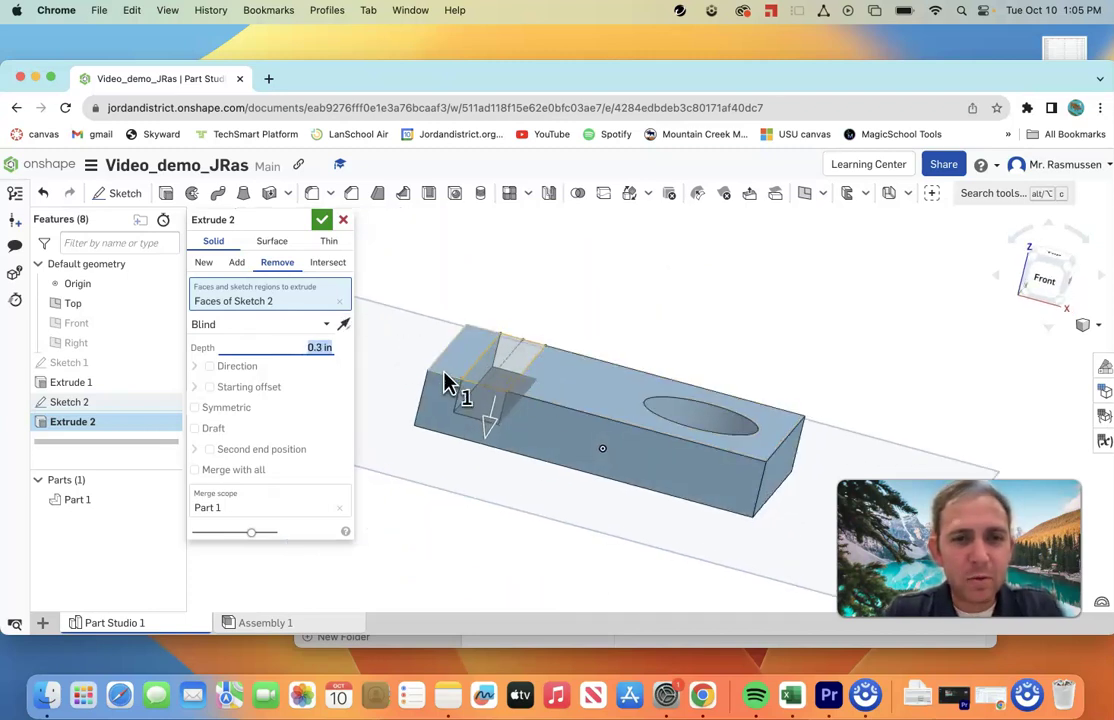
{"action": "left_click", "coordinate": [325, 348]}
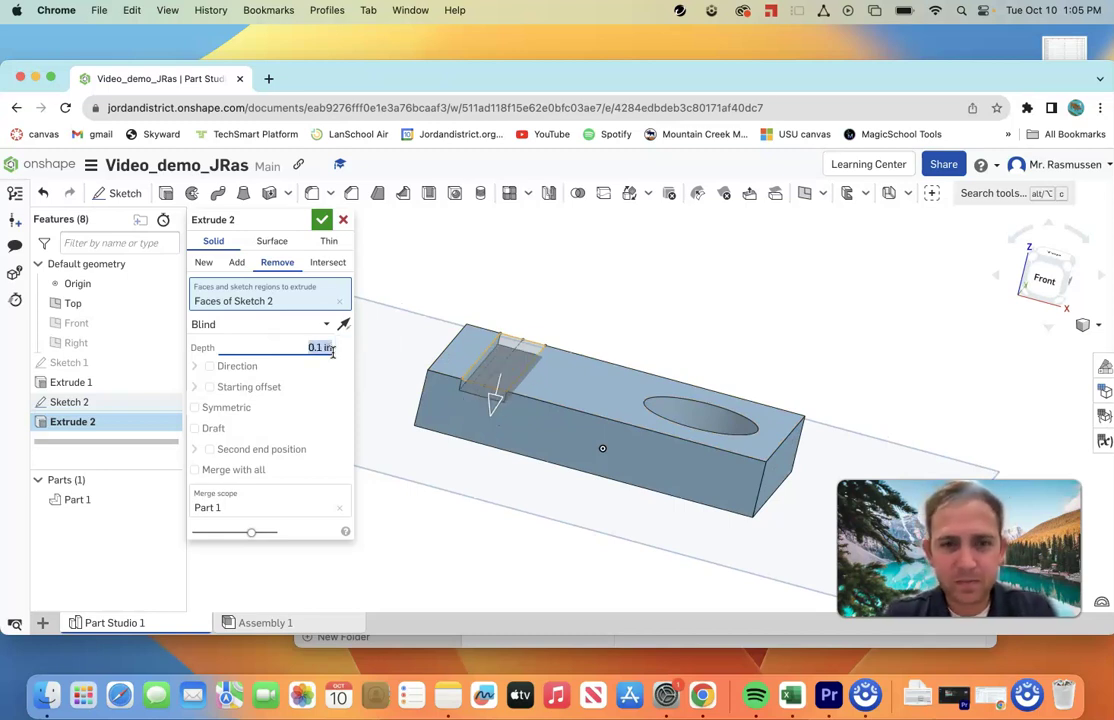
{"action": "left_click", "coordinate": [321, 219]}
{"action": "right_click_drag", "start_coordinate": [363, 251], "coordinate": [510, 361]}
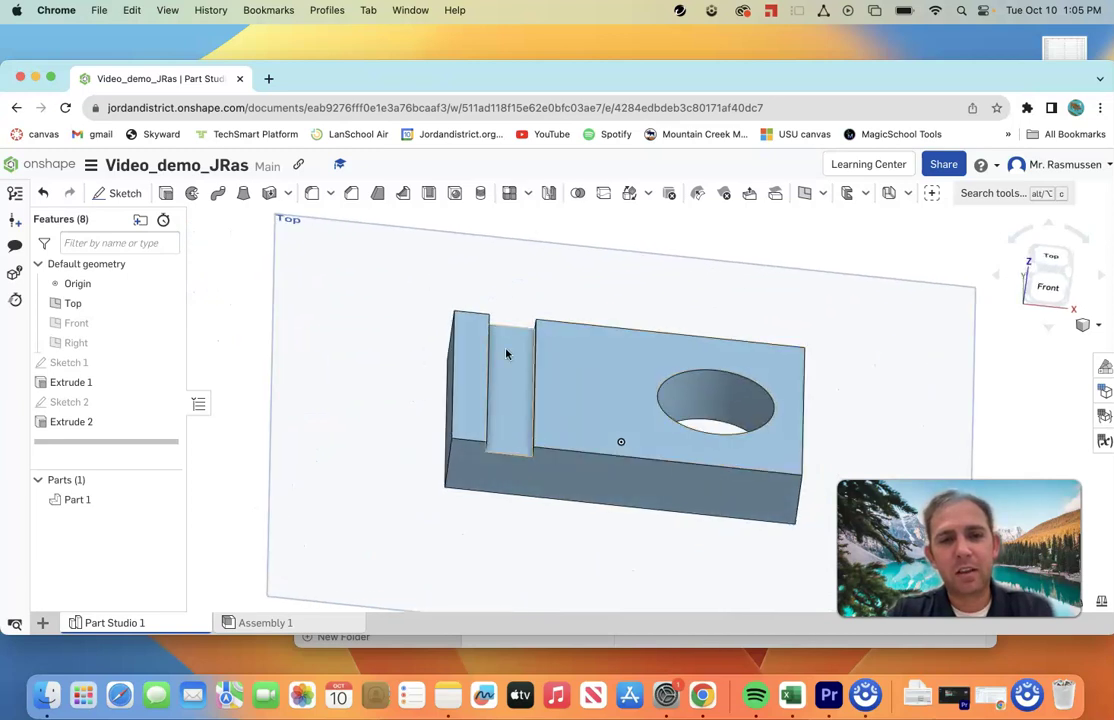
Orbit to a front view and open Sketch 3 on the plate's front face
{"action": "right_click_drag", "start_coordinate": [589, 385], "coordinate": [476, 372]}
{"action": "right_click_drag", "start_coordinate": [542, 445], "coordinate": [568, 372]}
{"action": "left_click", "coordinate": [121, 193]}
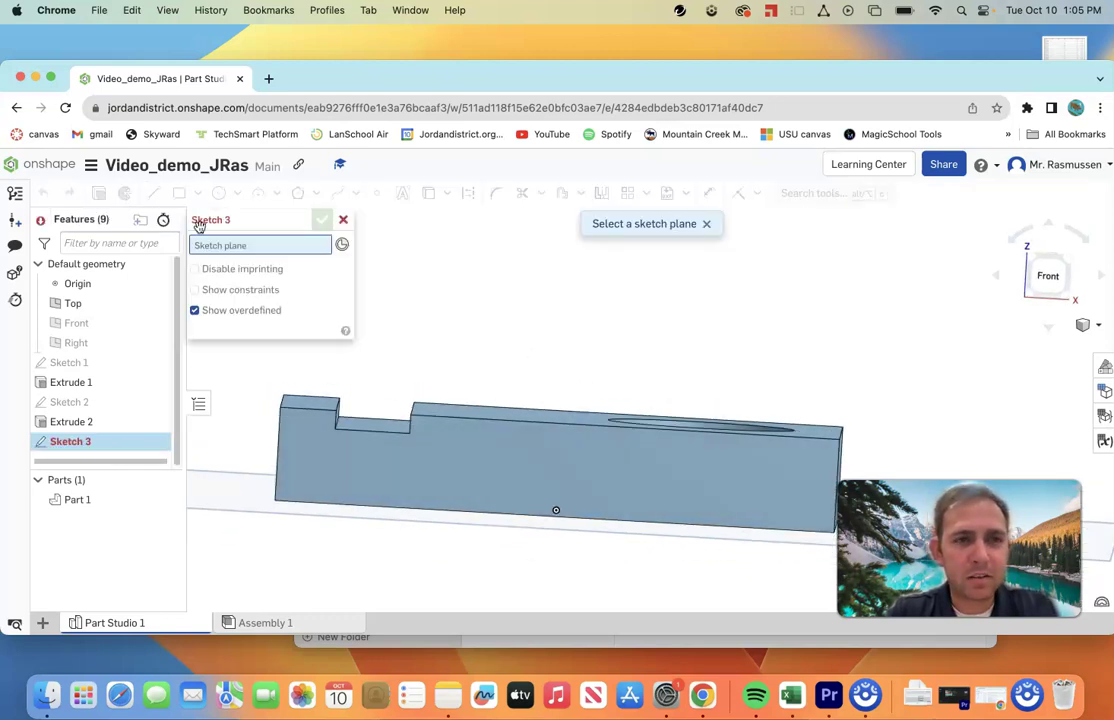
{"action": "left_click", "coordinate": [517, 466]}
{"action": "mouse_move", "coordinate": [517, 466]}
{"action": "right_mouse_down"}
{"action": "mouse_move", "coordinate": [572, 485]}
{"action": "mouse_move", "coordinate": [550, 440]}
{"action": "mouse_move", "coordinate": [549, 456]}
{"action": "mouse_move", "coordinate": [594, 448]}
{"action": "mouse_move", "coordinate": [491, 437]}
{"action": "right_mouse_up"}
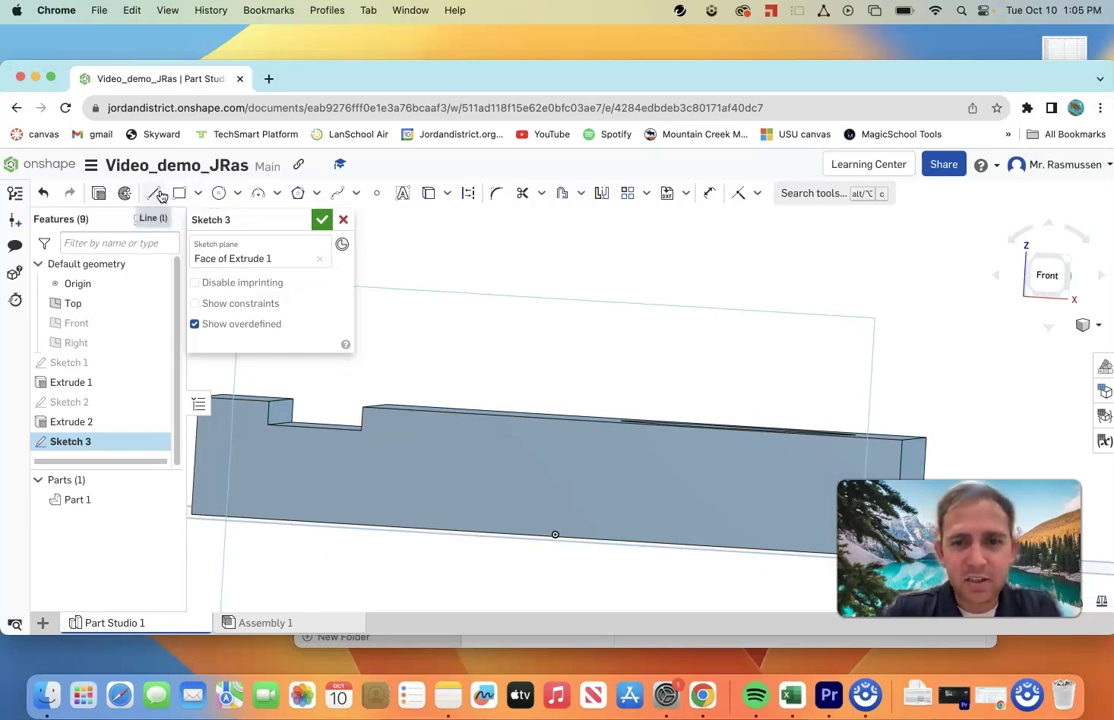
Draw a closed four-sided trapezoid with lines, hanging from the front face's top edge
{"action": "left_click", "coordinate": [157, 194]}
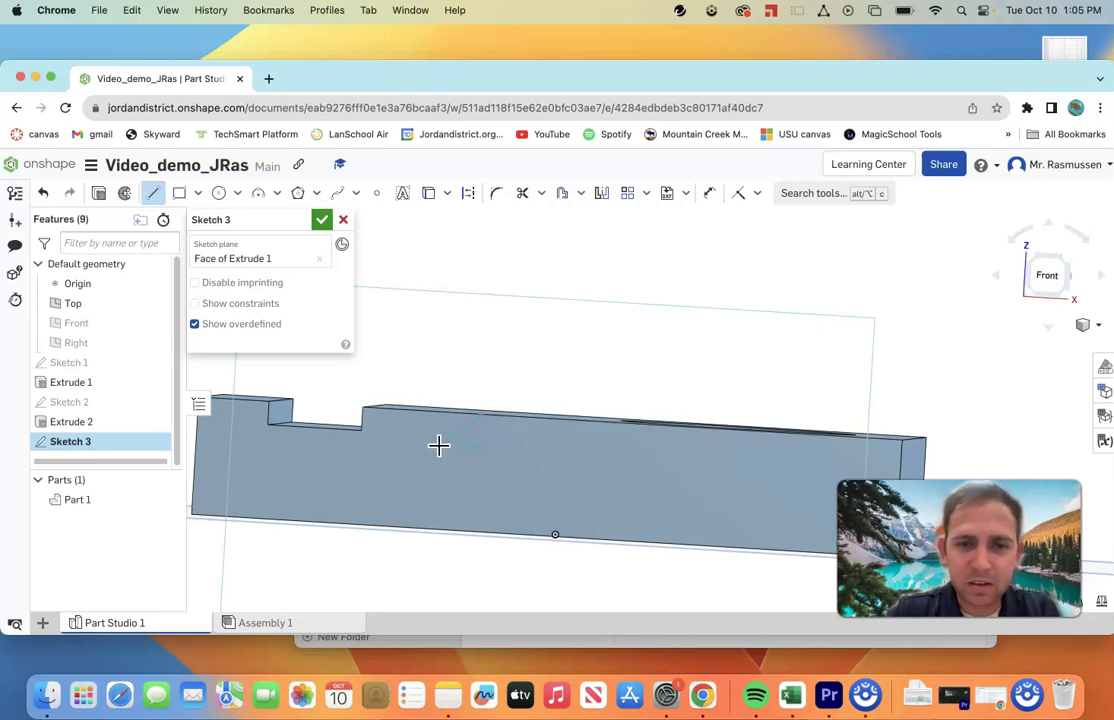
{"action": "mouse_move", "coordinate": [439, 445]}
{"action": "left_mouse_down"}
{"action": "mouse_move", "coordinate": [481, 413]}
{"action": "mouse_move", "coordinate": [582, 440]}
{"action": "left_mouse_up"}
{"action": "left_click", "coordinate": [574, 421]}
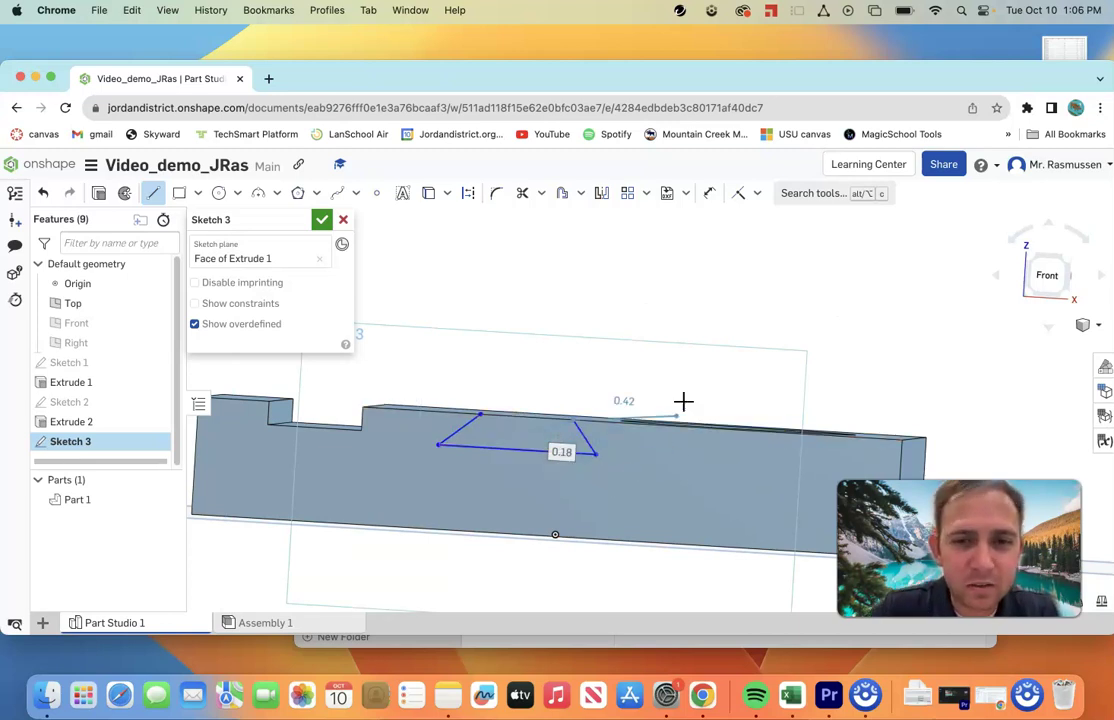
{"action": "left_click", "coordinate": [484, 412]}
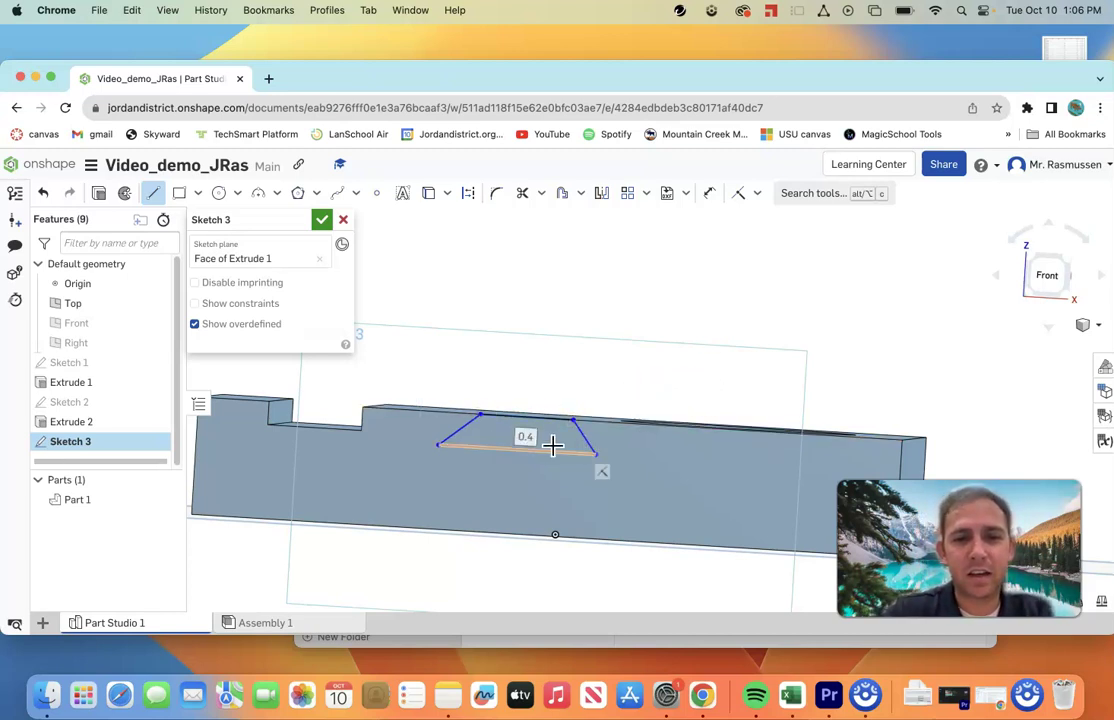
{"action": "middle_click_drag", "start_coordinate": [527, 437], "coordinate": [629, 442]}
{"action": "mouse_move", "coordinate": [761, 455]}
{"action": "right_mouse_down"}
{"action": "mouse_move", "coordinate": [686, 485]}
{"action": "mouse_move", "coordinate": [455, 448]}
{"action": "right_mouse_up"}
{"action": "mouse_move", "coordinate": [594, 437]}
{"action": "right_mouse_down"}
{"action": "mouse_move", "coordinate": [622, 448]}
{"action": "mouse_move", "coordinate": [589, 465]}
{"action": "mouse_move", "coordinate": [627, 495]}
{"action": "right_mouse_up"}
{"action": "mouse_move", "coordinate": [699, 445]}
{"action": "right_mouse_down"}
{"action": "mouse_move", "coordinate": [544, 403]}
{"action": "mouse_move", "coordinate": [569, 395]}
{"action": "mouse_move", "coordinate": [480, 413]}
{"action": "right_mouse_up"}
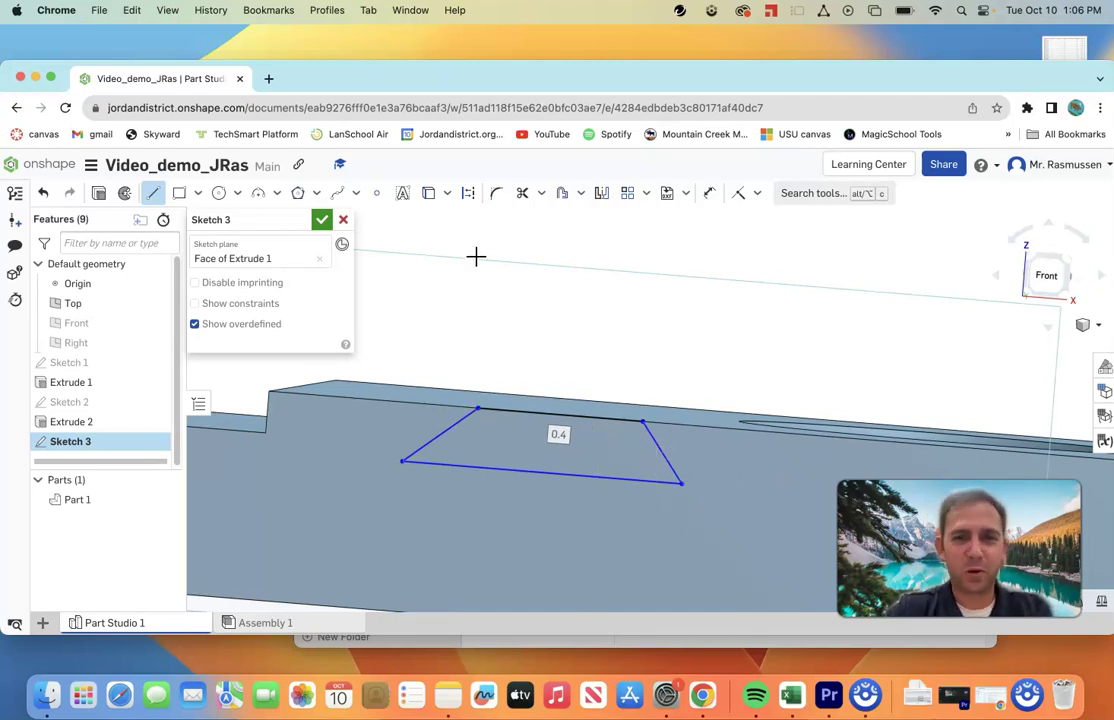
Add 60° angle dimensions to both slanted sides of the trapezoid
{"action": "left_click", "coordinate": [710, 196]}
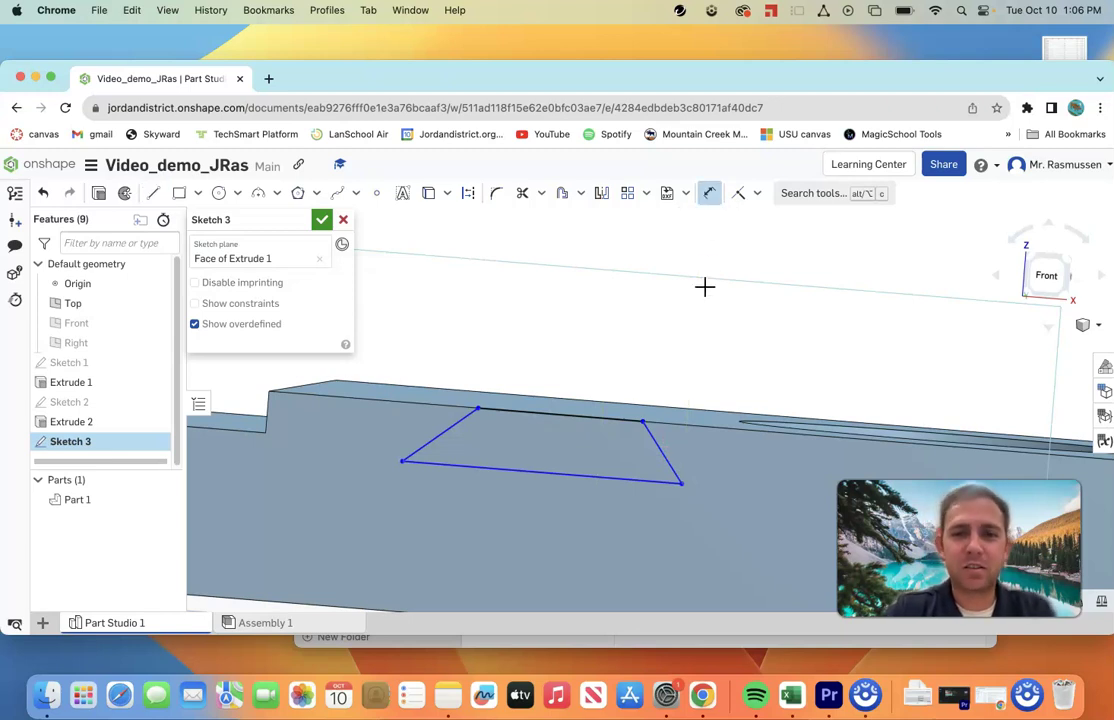
{"action": "left_click", "coordinate": [516, 473]}
{"action": "left_click", "coordinate": [475, 380]}
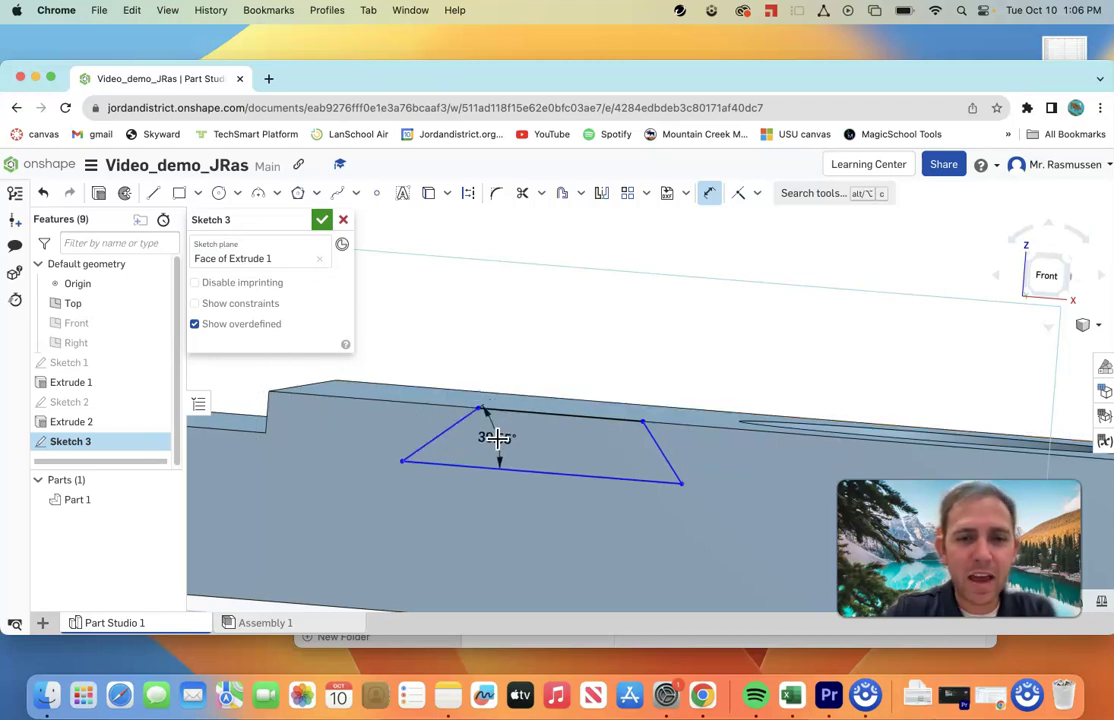
{"action": "left_click", "coordinate": [470, 445]}
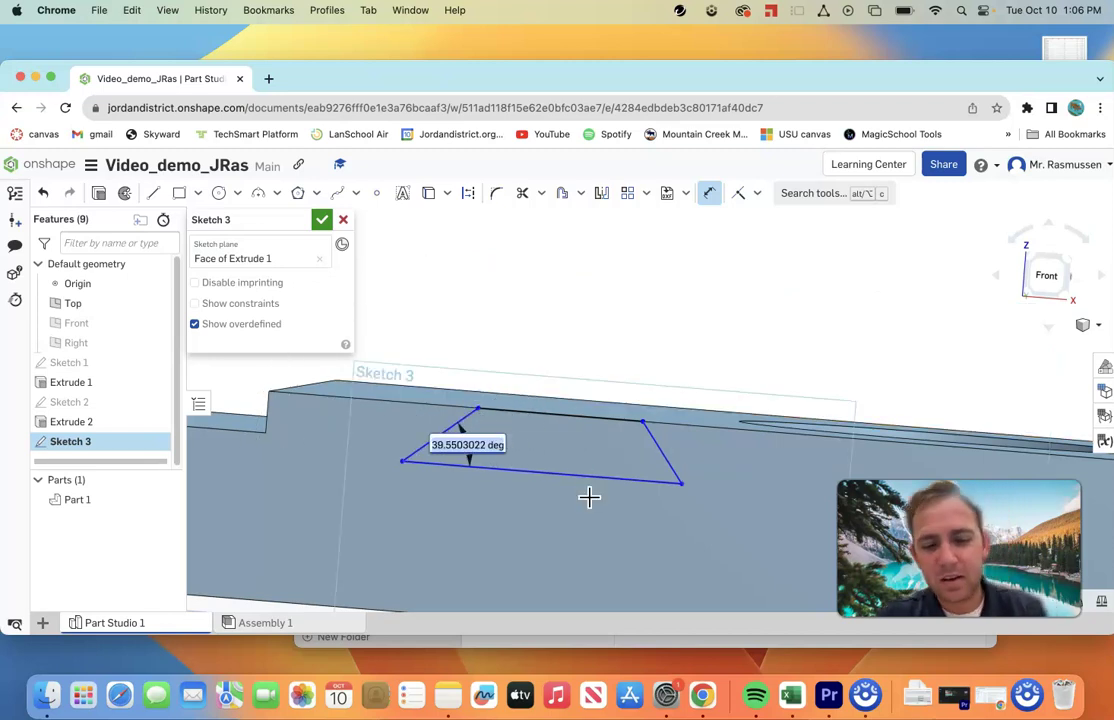
{"action": "type", "text": "60"}
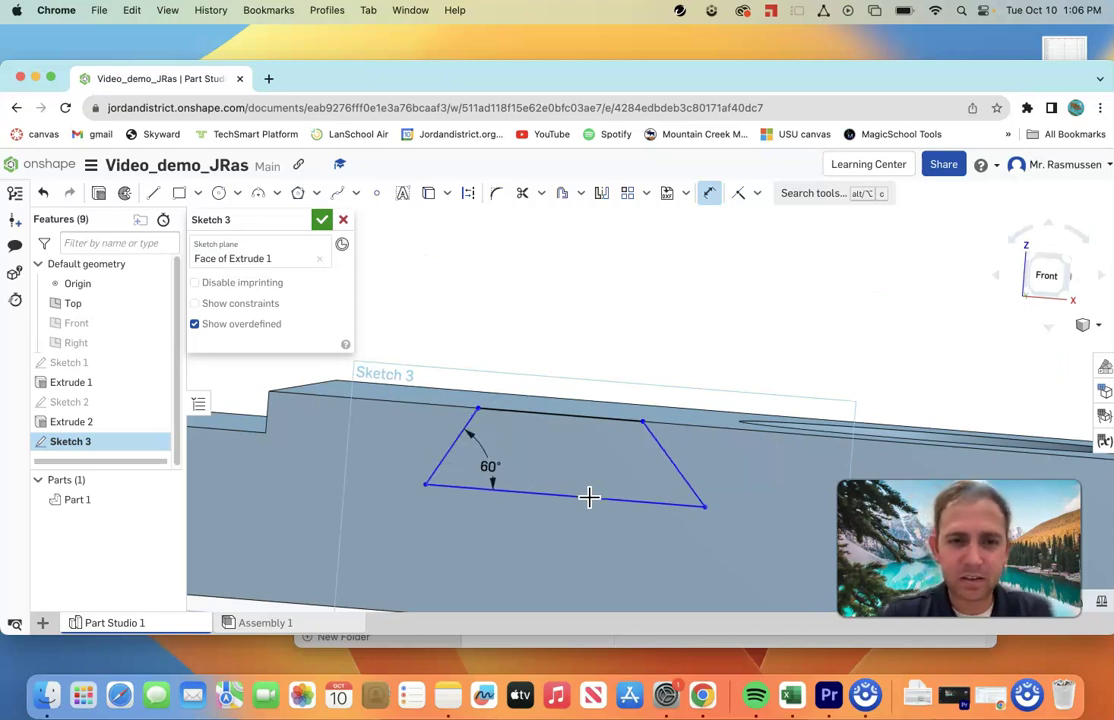
{"action": "left_click", "coordinate": [665, 503]}
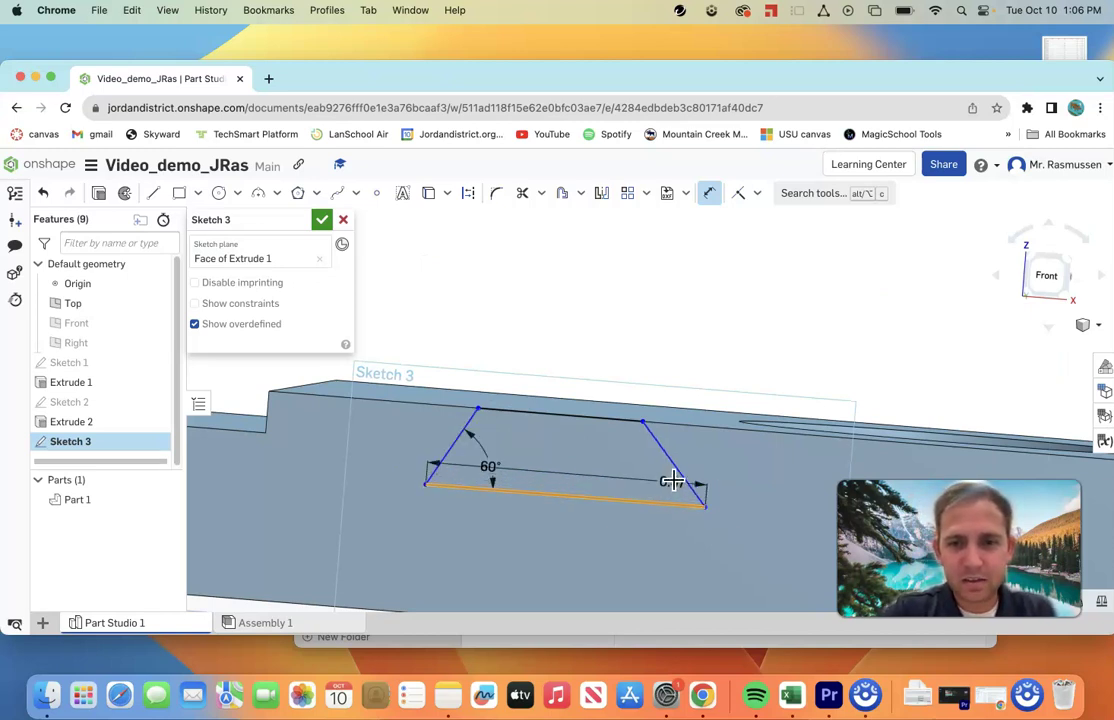
{"action": "left_click", "coordinate": [676, 470]}
{"action": "left_click", "coordinate": [651, 472]}
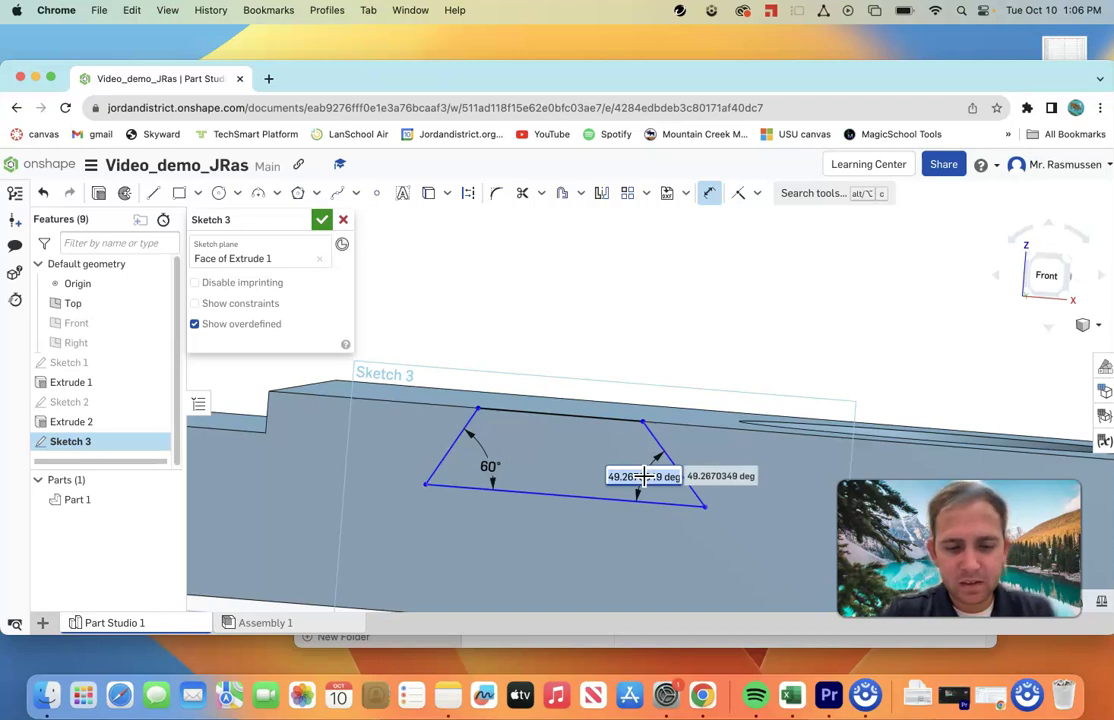
{"action": "type", "text": "60"}
{"action": "key", "text": "Return"}
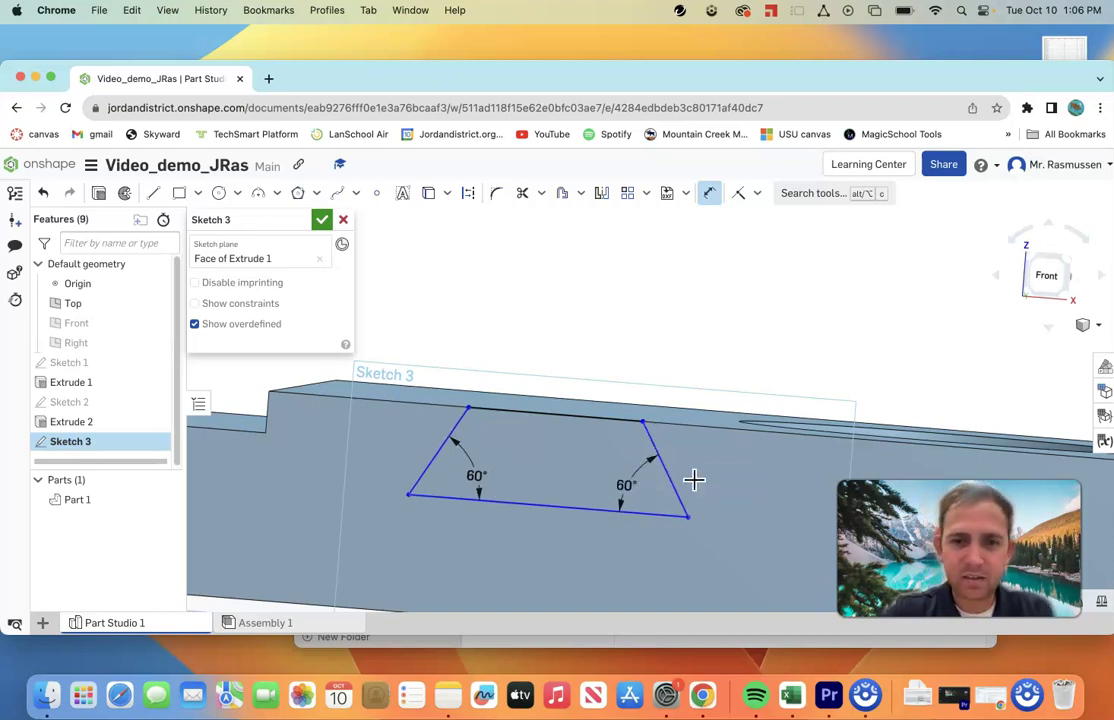
Dimension the trapezoid's height to 0.1
{"action": "scroll", "coordinate": [546, 401], "scroll_direction": "up", "scroll_amount": 1}
{"action": "scroll", "coordinate": [550, 410], "scroll_direction": "down", "scroll_amount": 2}
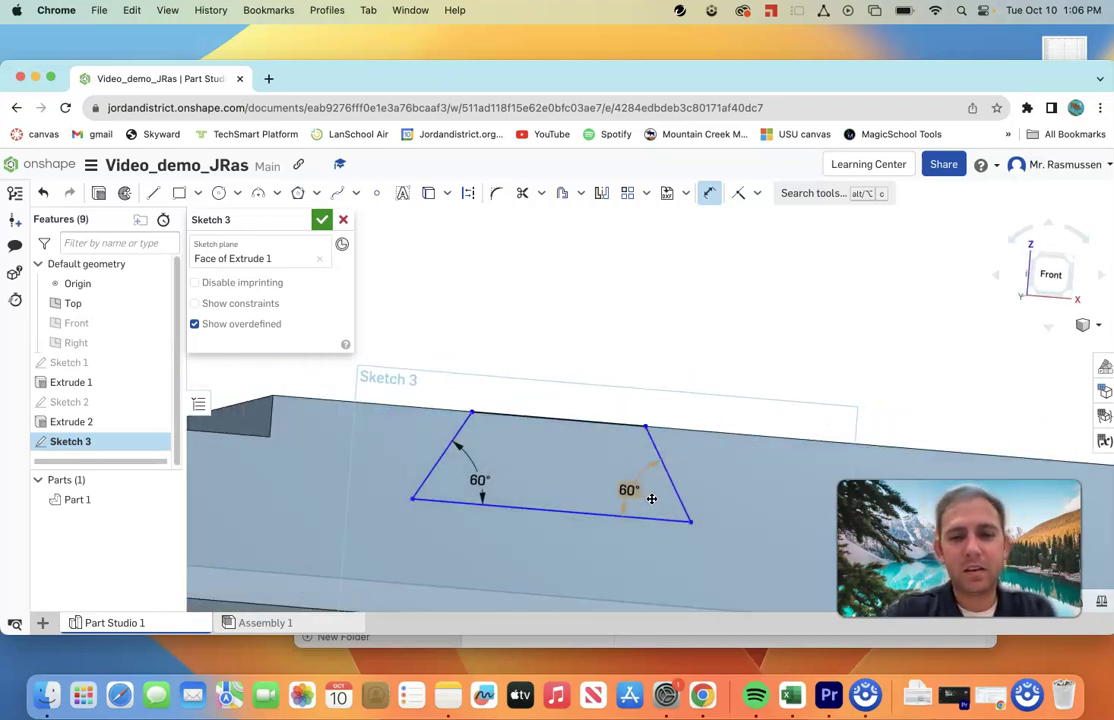
{"action": "scroll", "coordinate": [607, 492], "scroll_direction": "down", "scroll_amount": 2}
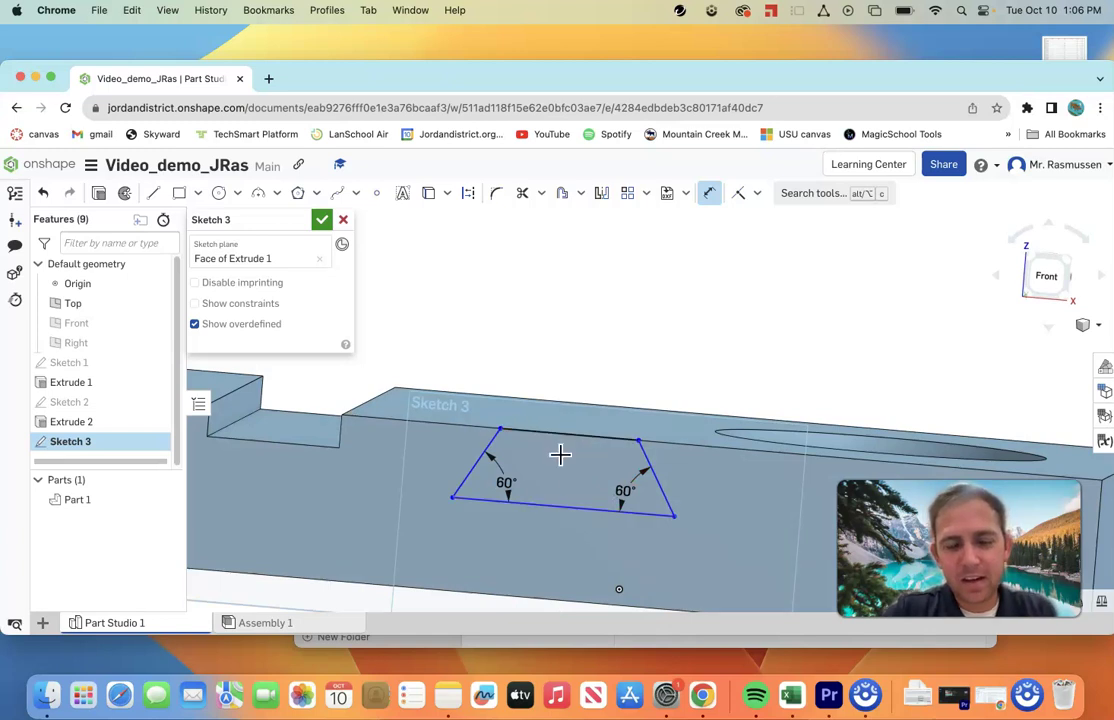
{"action": "scroll", "coordinate": [397, 460], "scroll_direction": "down", "scroll_amount": 2}
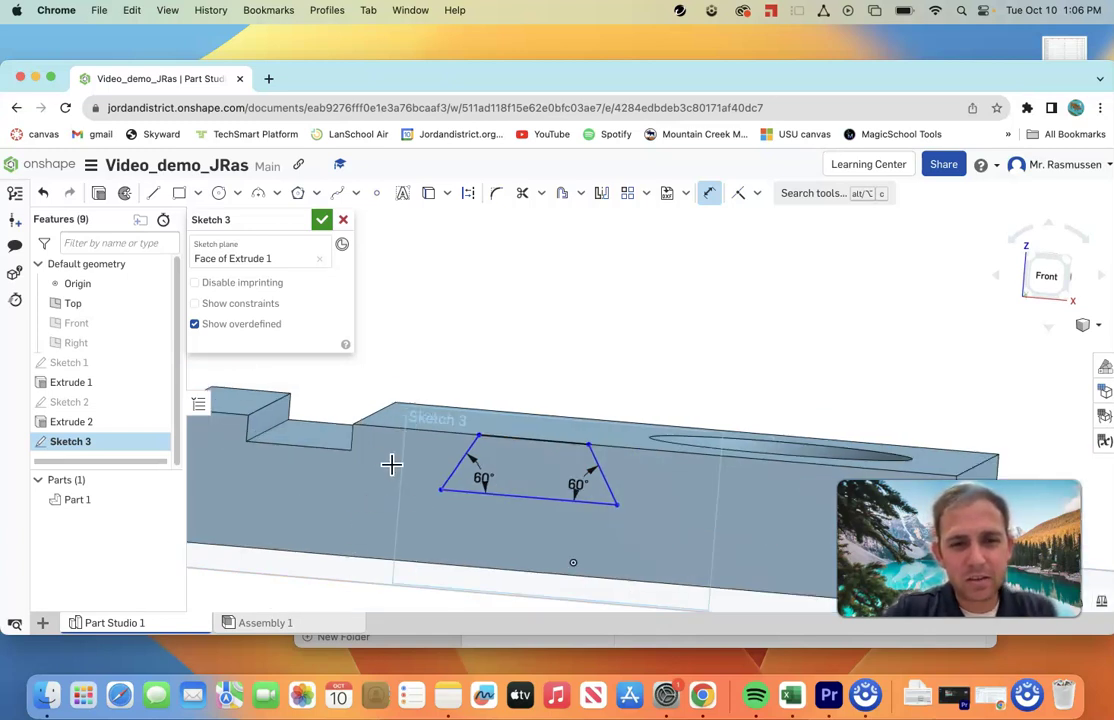
{"action": "left_click", "coordinate": [532, 498]}
{"action": "left_click", "coordinate": [532, 440]}
{"action": "left_click", "coordinate": [406, 456]}
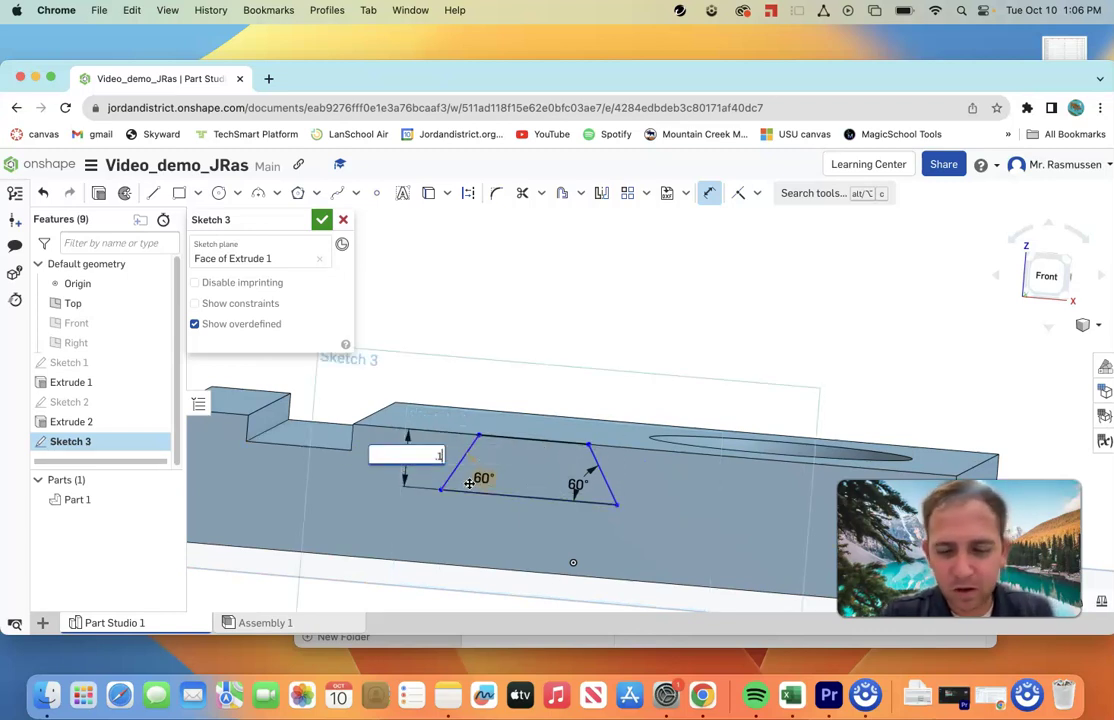
{"action": "key", "text": "Return"}
{"action": "right_click_drag", "start_coordinate": [517, 400], "coordinate": [535, 423]}
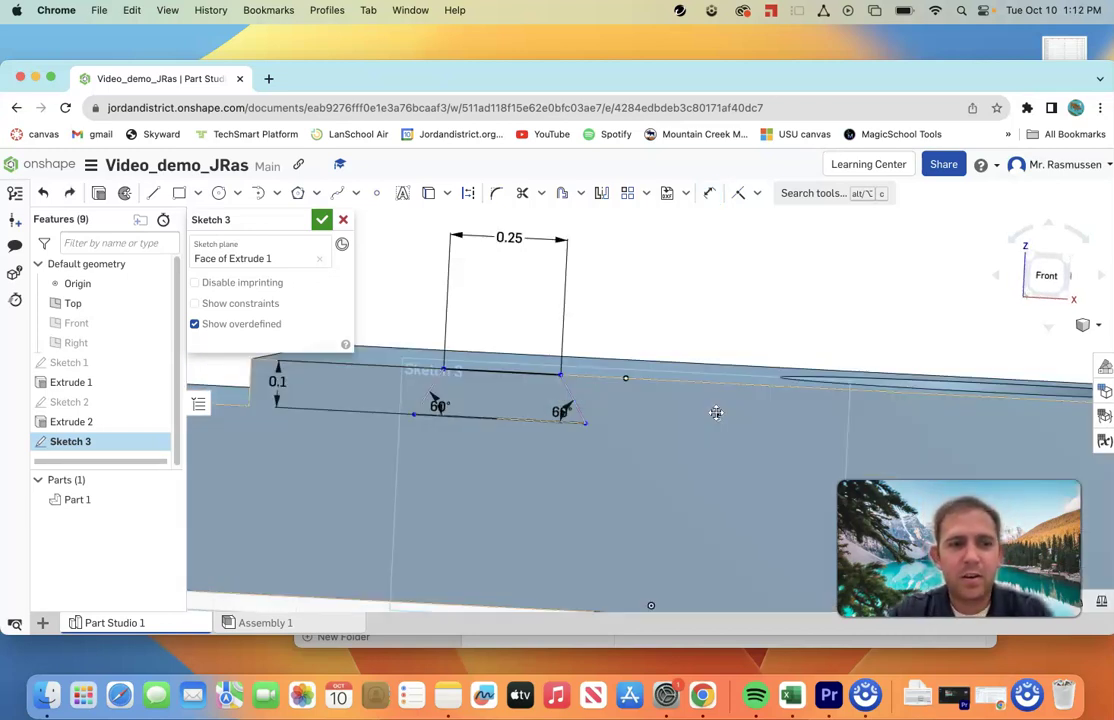